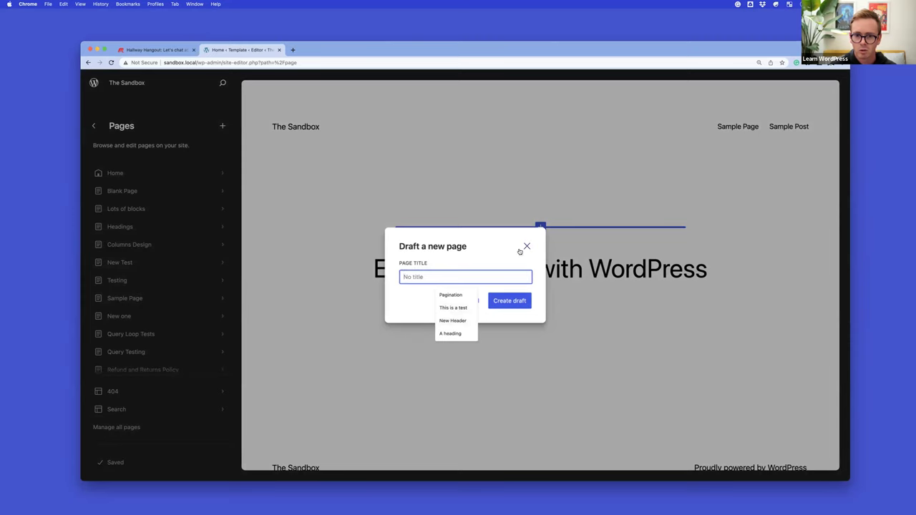
- Draft a new page titled "Hallway Hangout Demo"
click(527, 246)
click(221, 126)
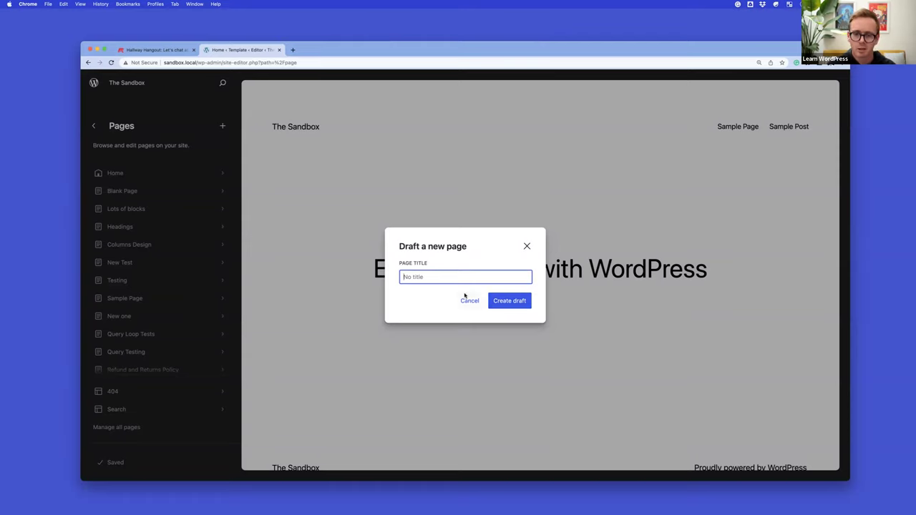
text(H)
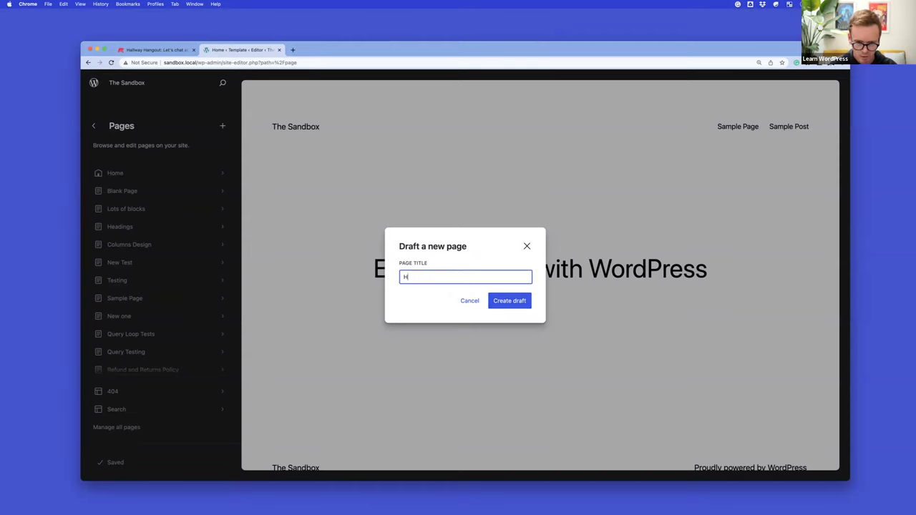
text(allway Hangout Demo)
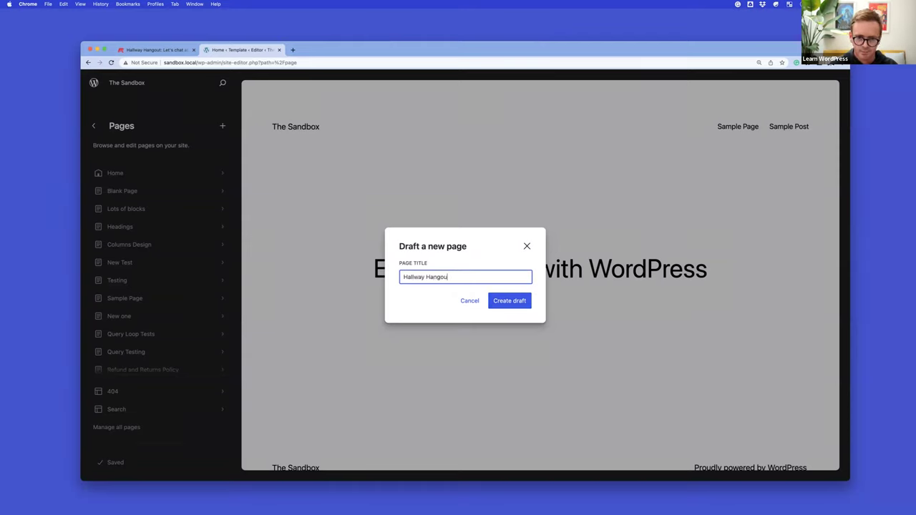
click(517, 301)
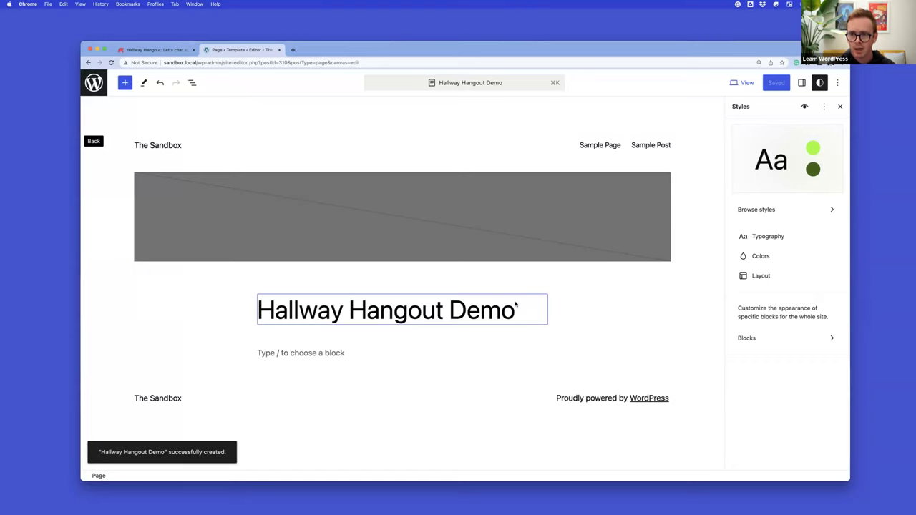
- Show the page settings and examine which parts of the page can be edited: title, content, featured image, site header and comments
click(802, 82)
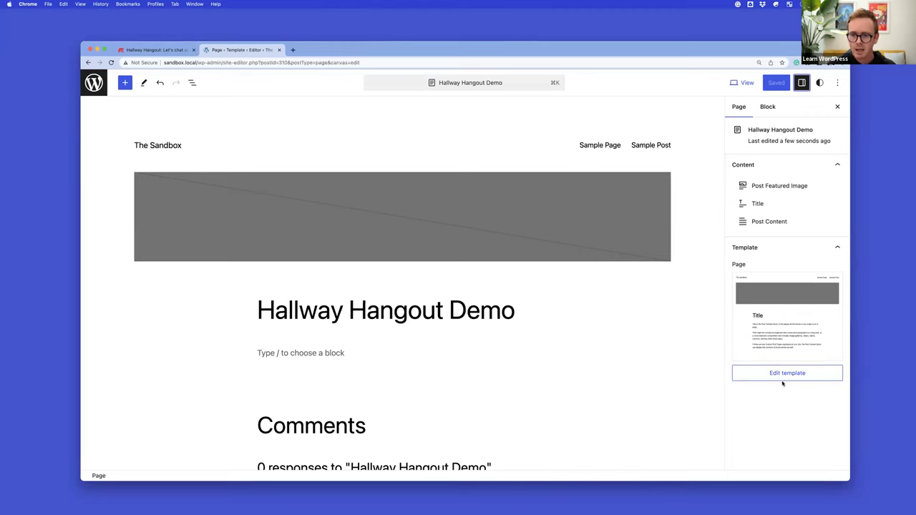
click(502, 303)
click(345, 353)
click(349, 315)
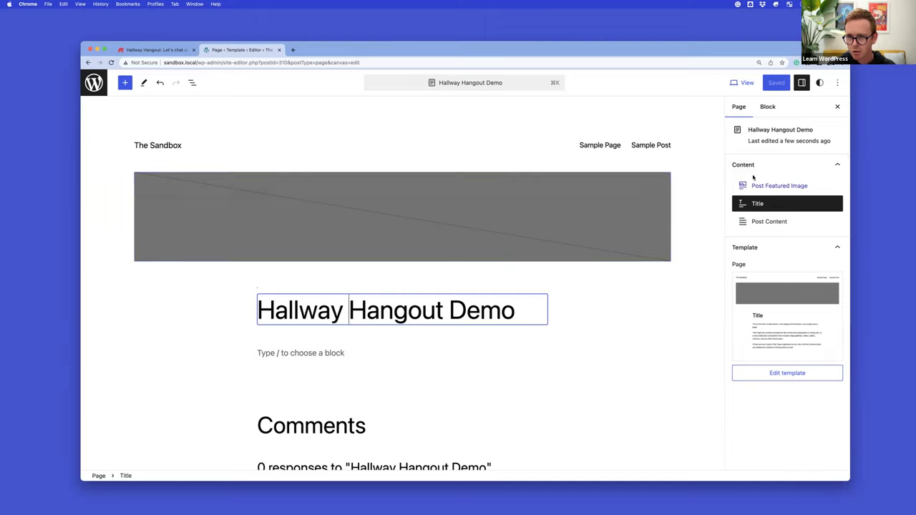
click(779, 187)
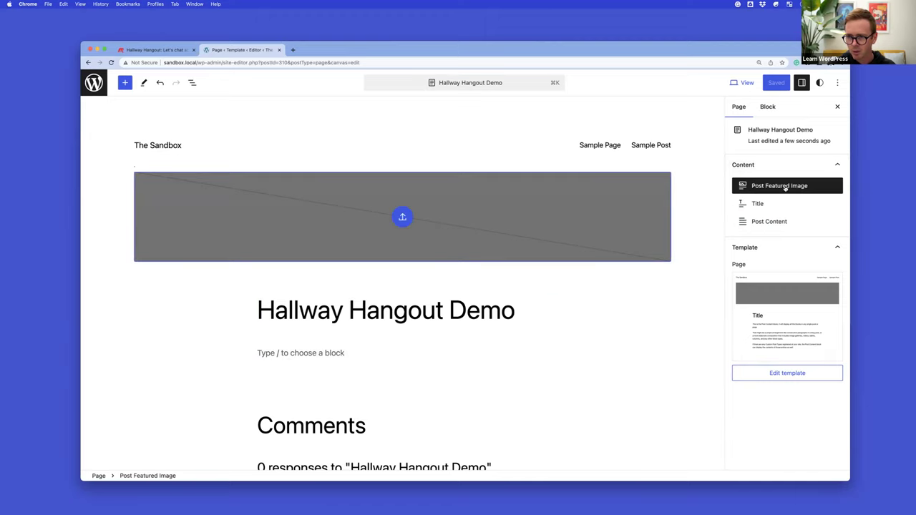
click(446, 304)
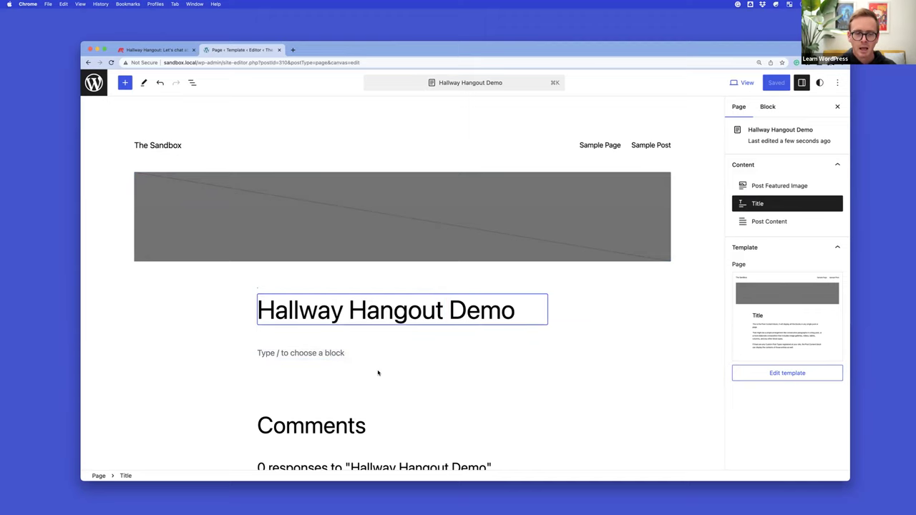
click(217, 136)
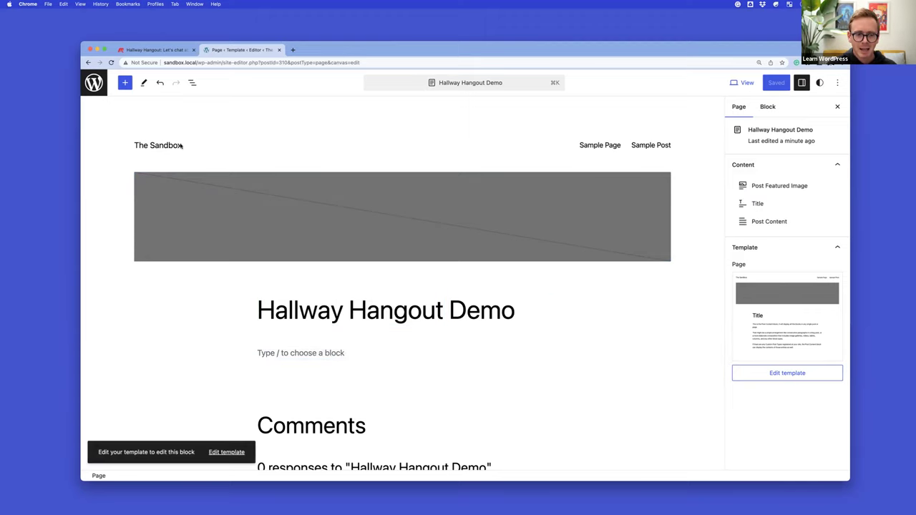
scroll(504, 176, down, 5)
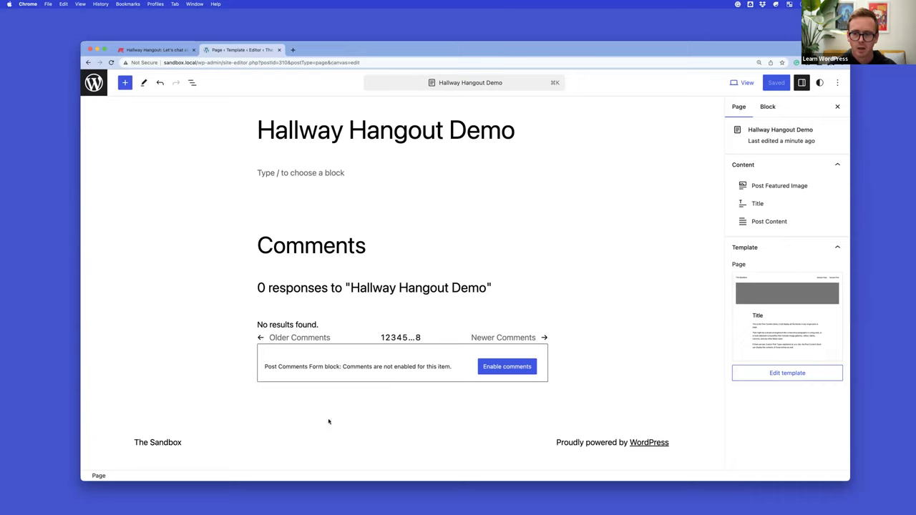
- Open the template behind the page, examine its layout, and return to the page
click(777, 373)
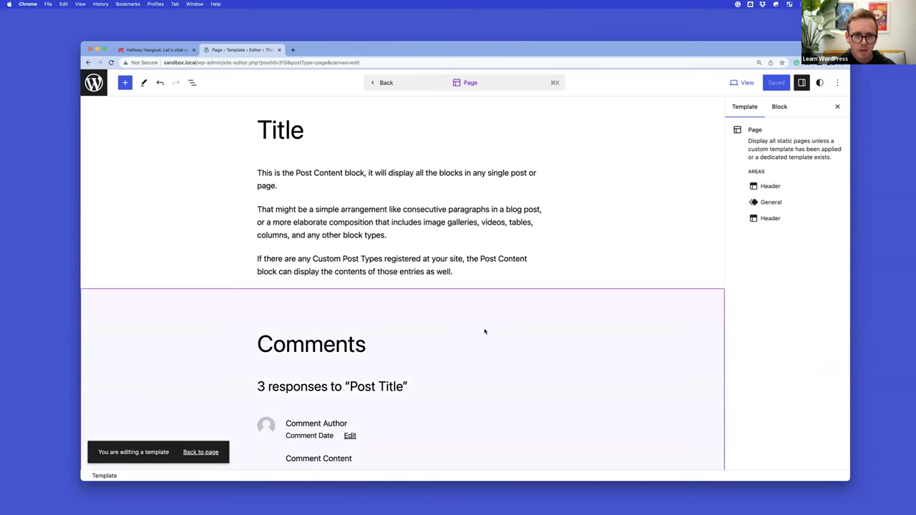
scroll(485, 331, up, 5)
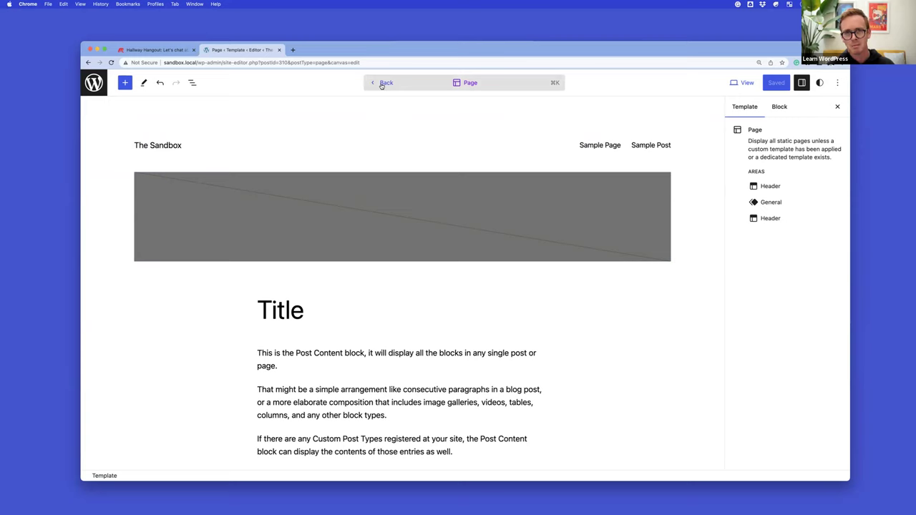
scroll(400, 299, down, 2)
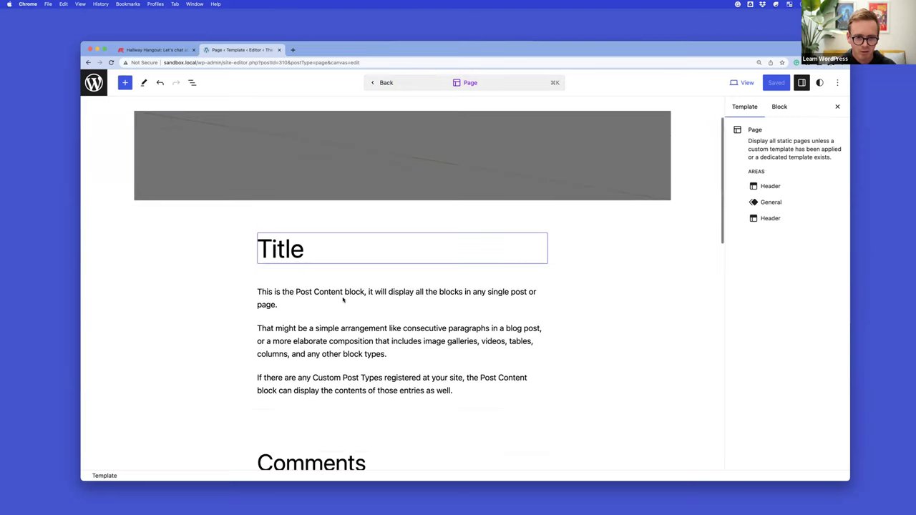
scroll(506, 363, up, 2)
scroll(427, 206, down, 2)
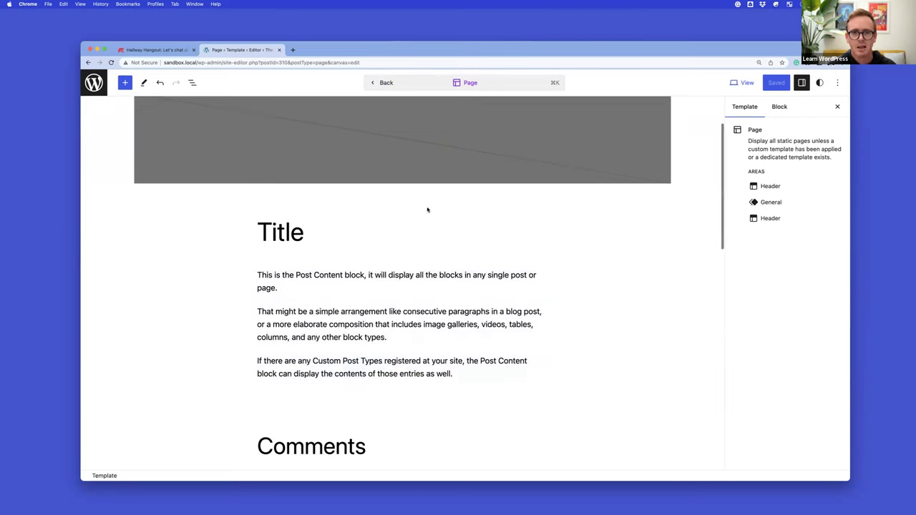
scroll(431, 238, up, 2)
click(383, 82)
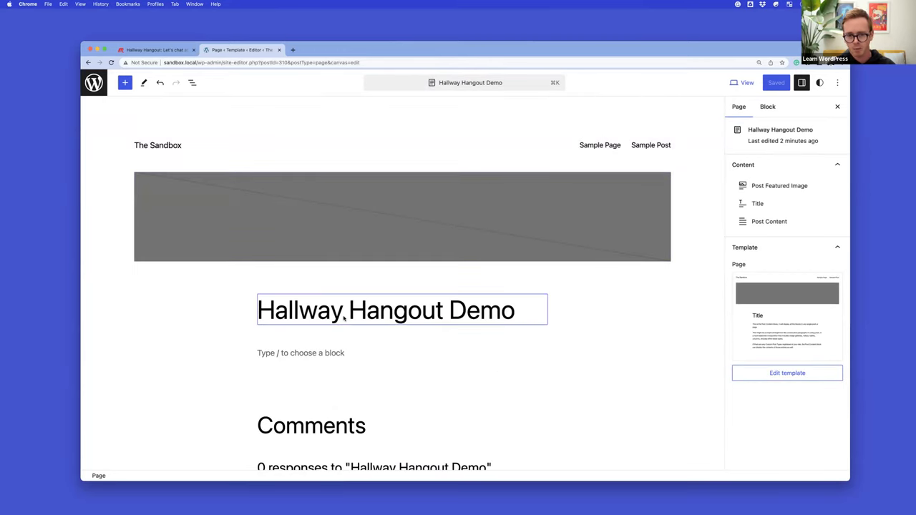
- Add a paragraph reading "Hello there" to the page content below the title
click(312, 352)
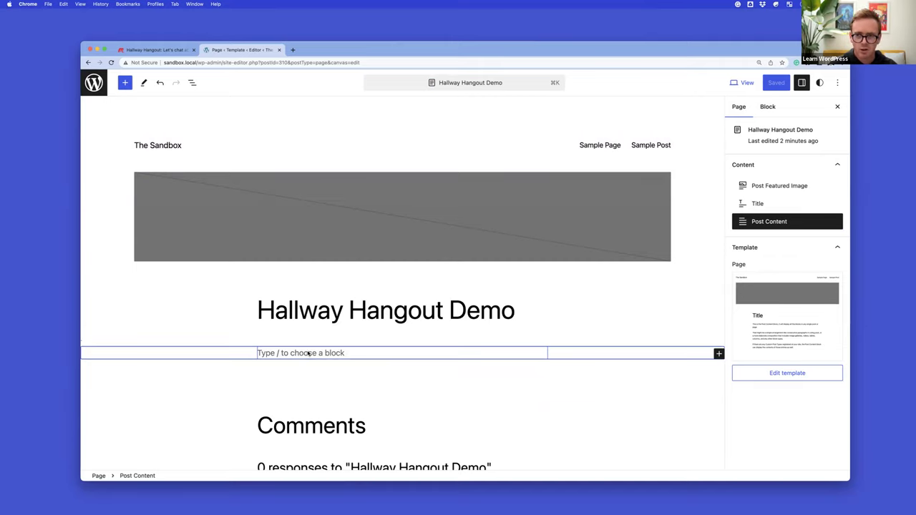
click(302, 353)
text(Hello there)
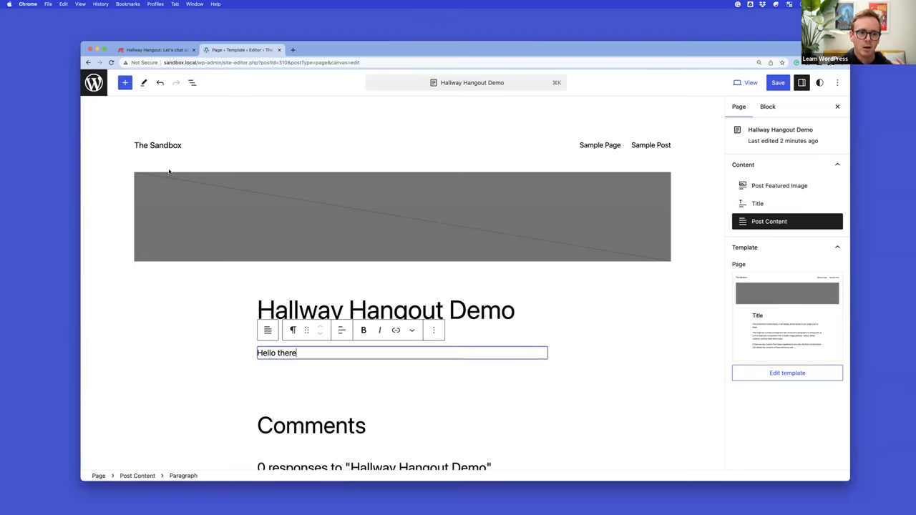
- Examine the Hallway Hangout Demo page's details and available actions outside the editing canvas
click(94, 82)
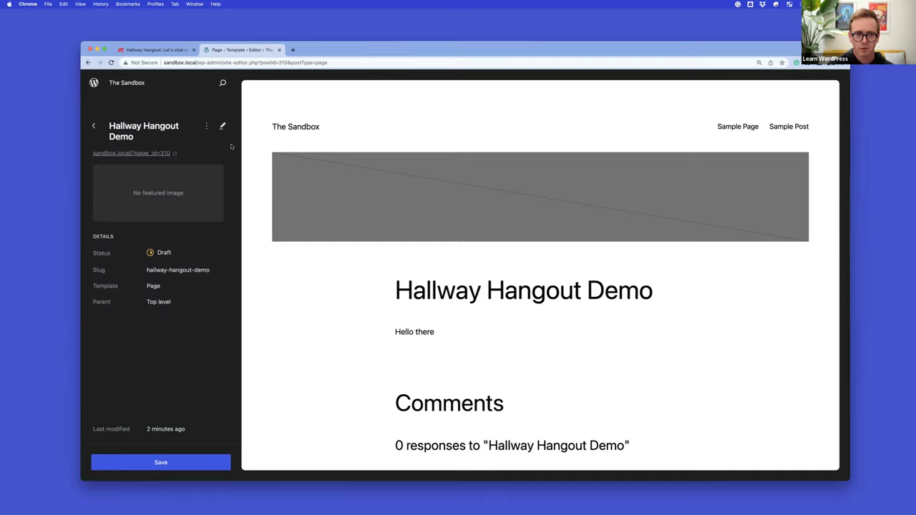
click(207, 126)
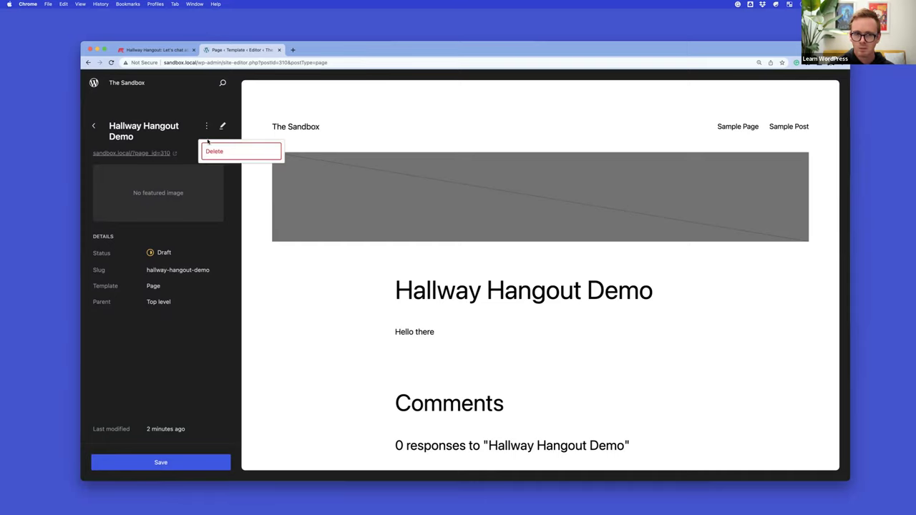
click(222, 126)
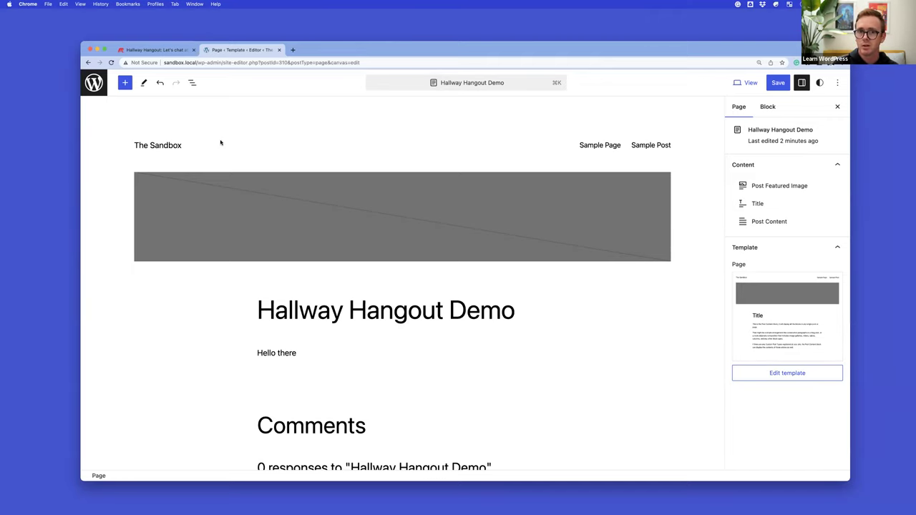
click(94, 82)
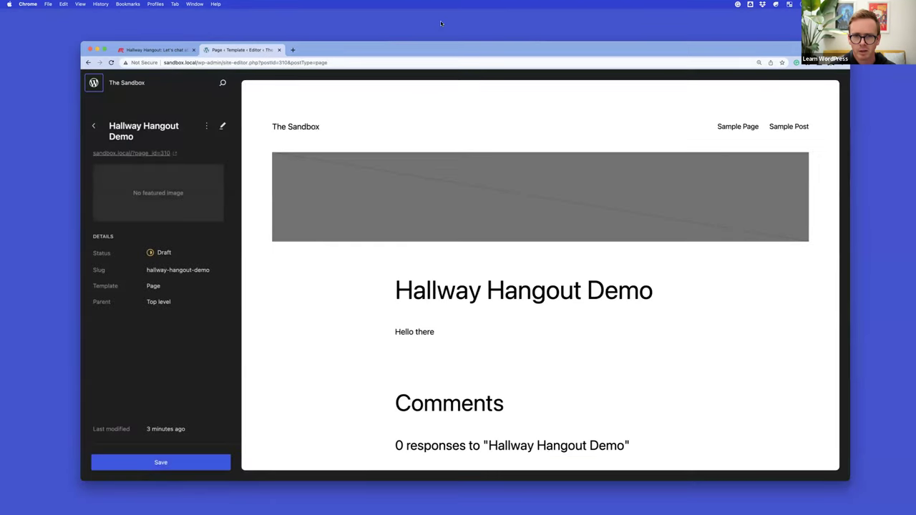
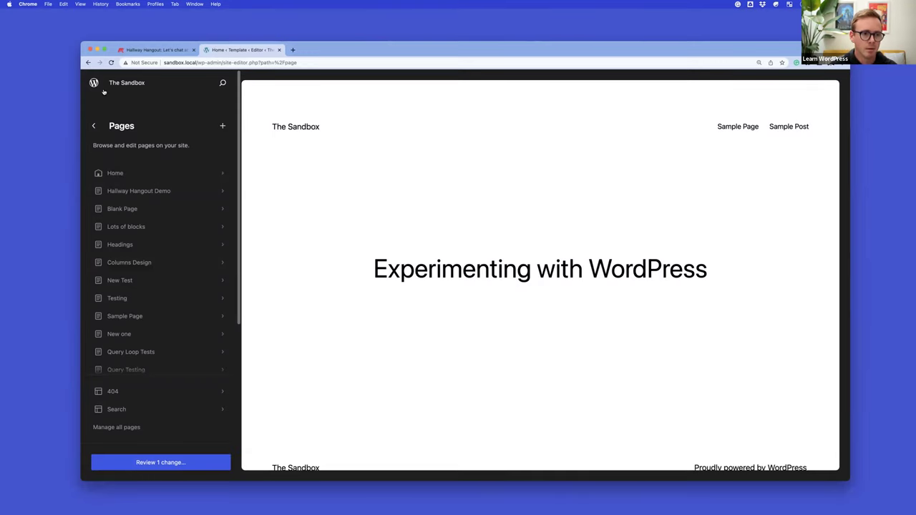
- Draft a new page titled "Posts Page" and save all pending changes
click(221, 127)
text(Posts Page)
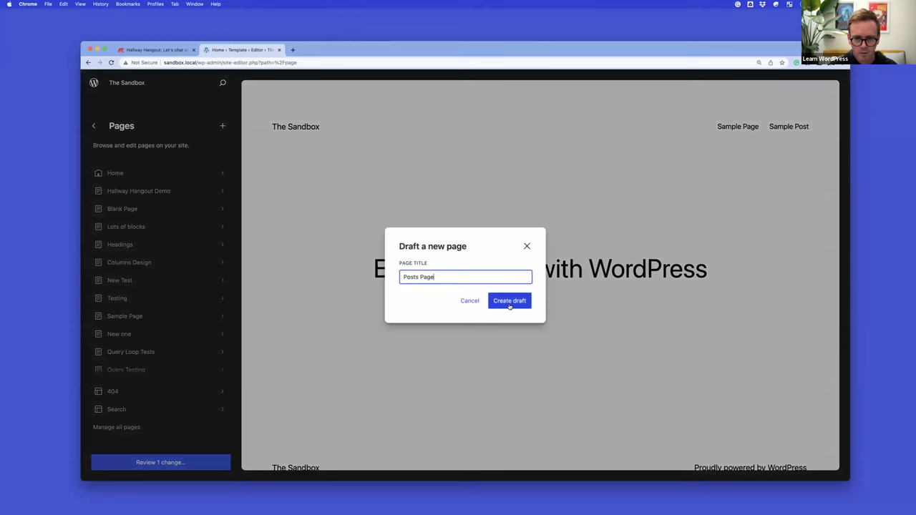
click(509, 300)
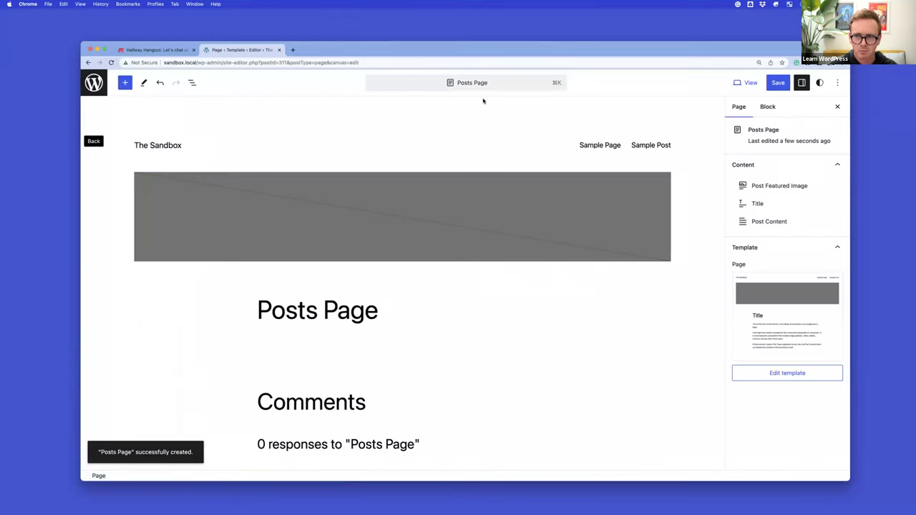
click(777, 82)
click(756, 82)
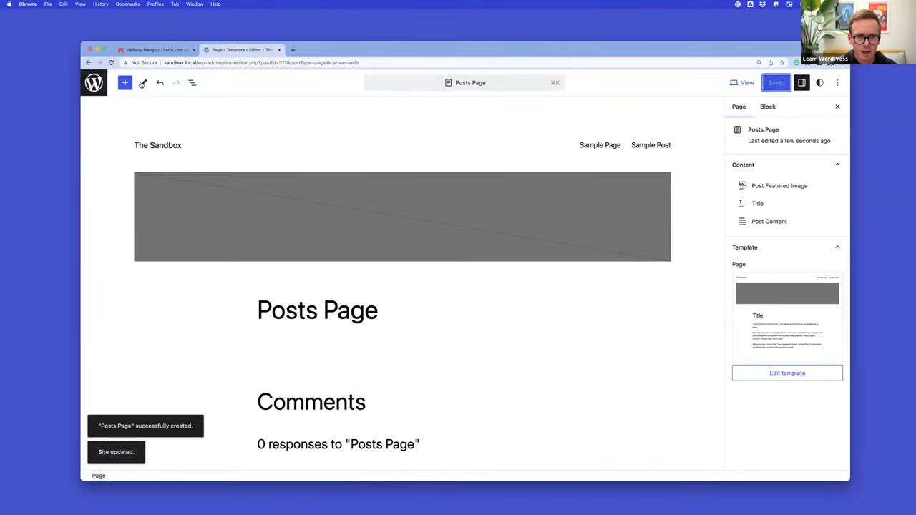
- In the site's Reading settings, make the homepage a static page using Blank Page and save the changes
click(94, 82)
click(94, 82)
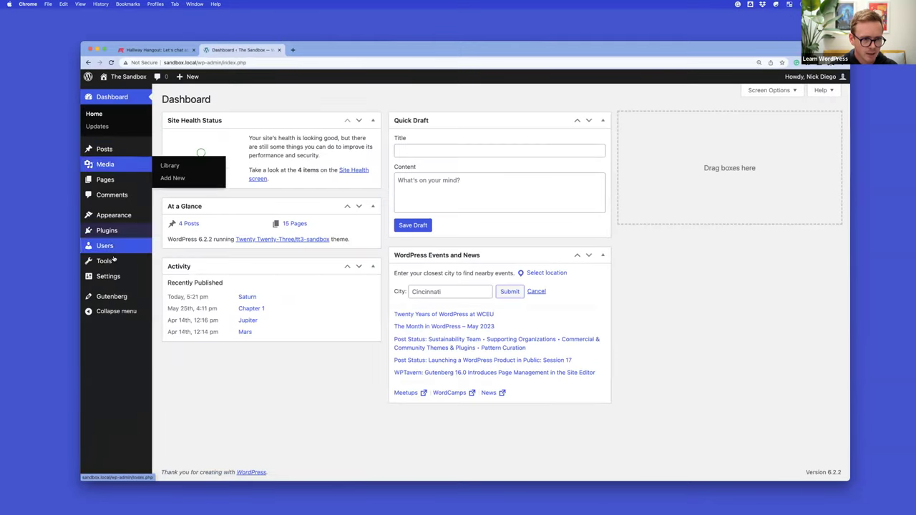
mouse_move(114, 276)
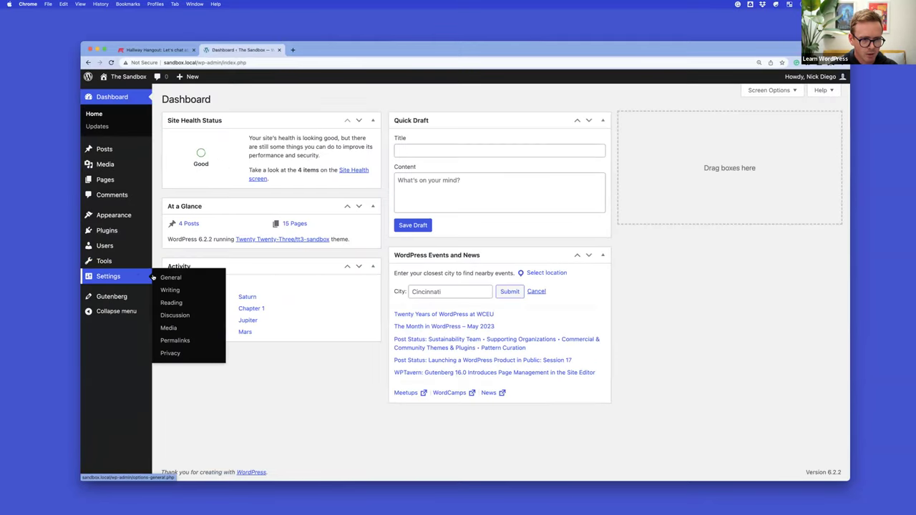
click(178, 306)
click(263, 137)
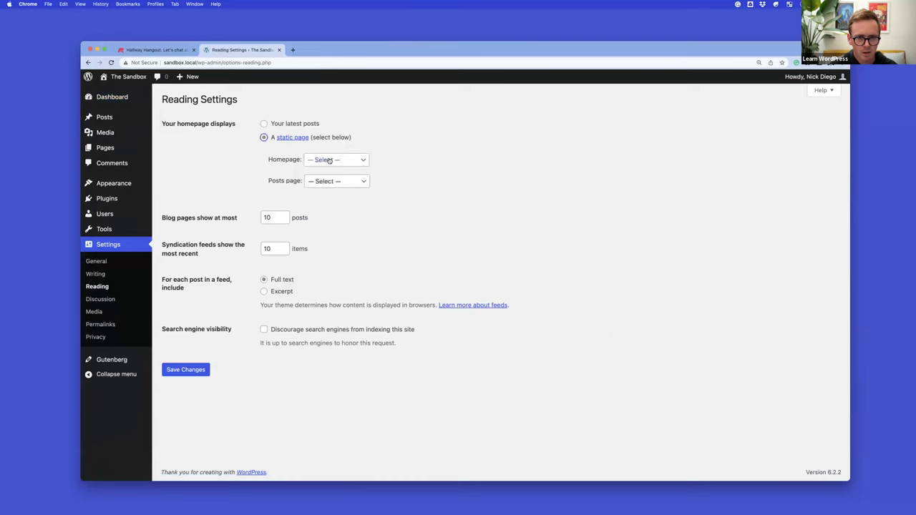
click(329, 160)
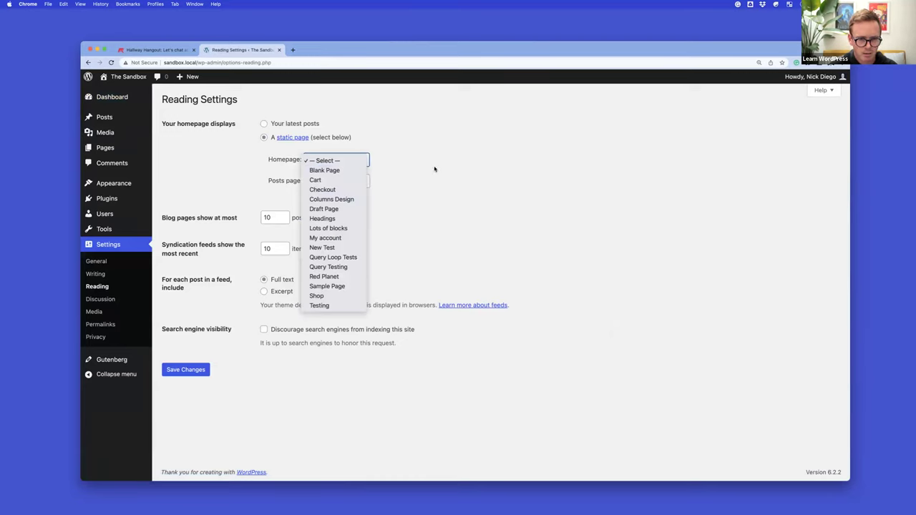
click(325, 171)
click(343, 181)
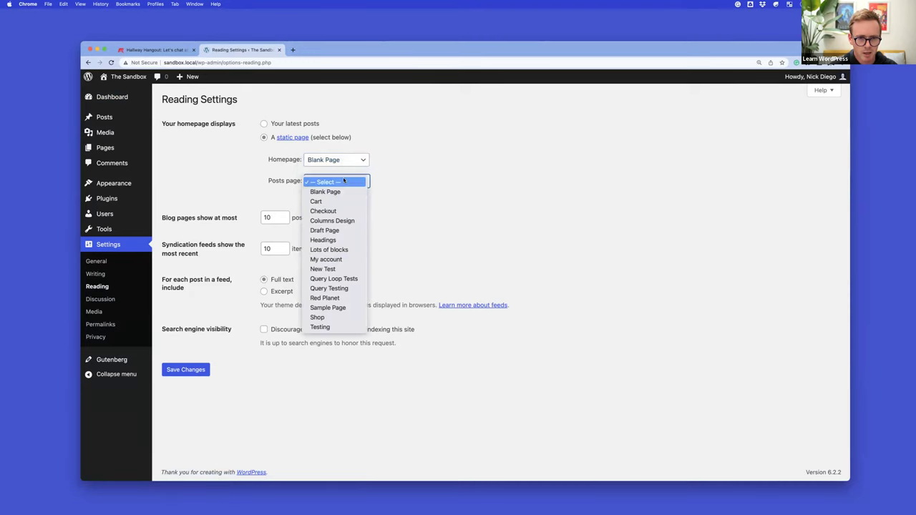
click(221, 195)
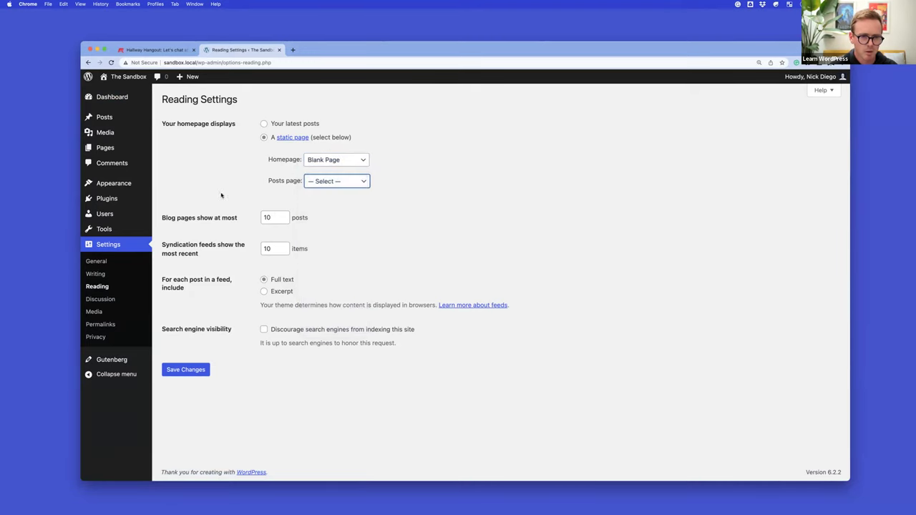
click(173, 368)
- Open the Posts Page draft for editing from the list of all pages
click(172, 148)
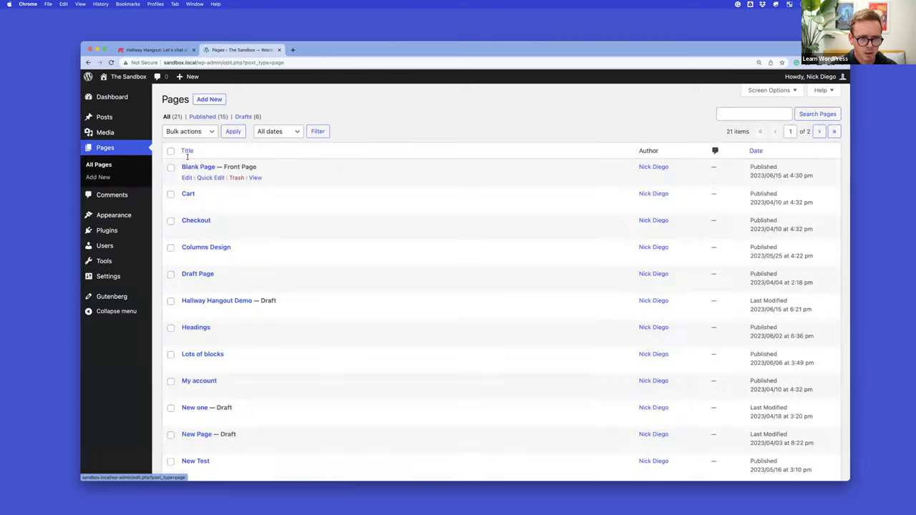
click(186, 178)
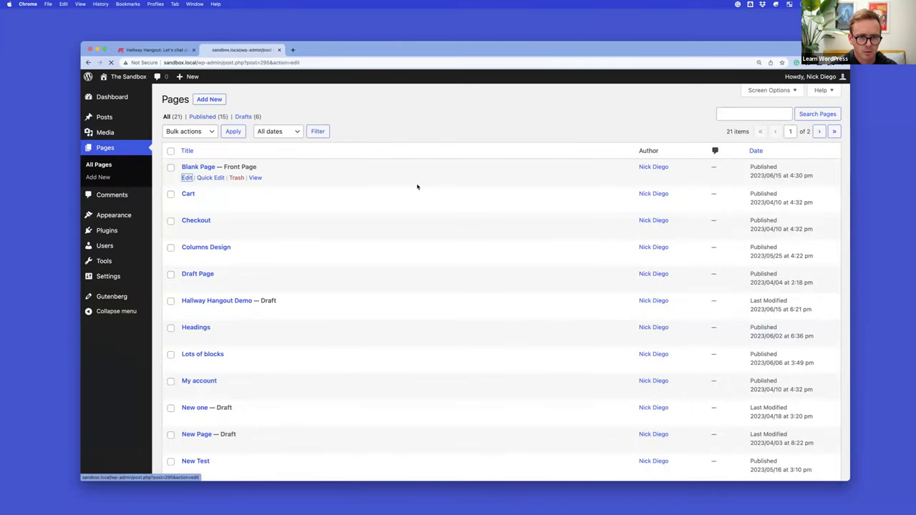
click(89, 63)
scroll(265, 175, down, 4)
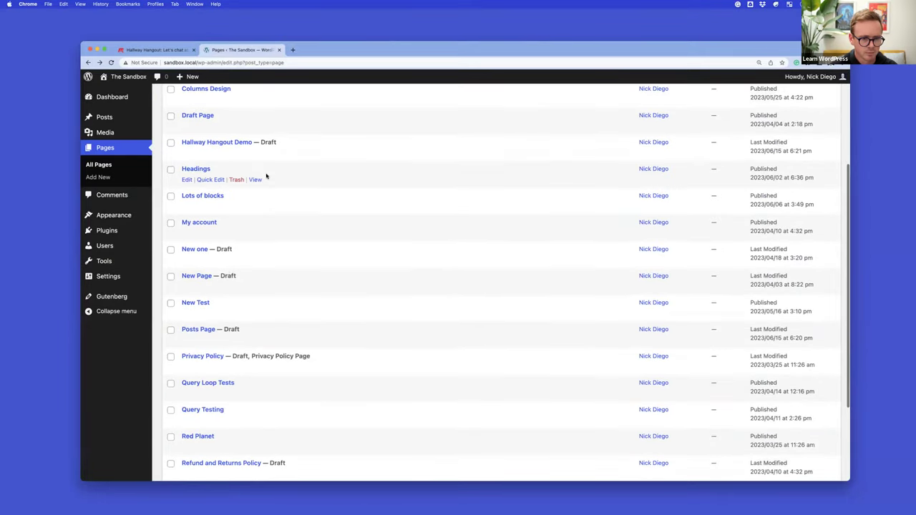
click(186, 338)
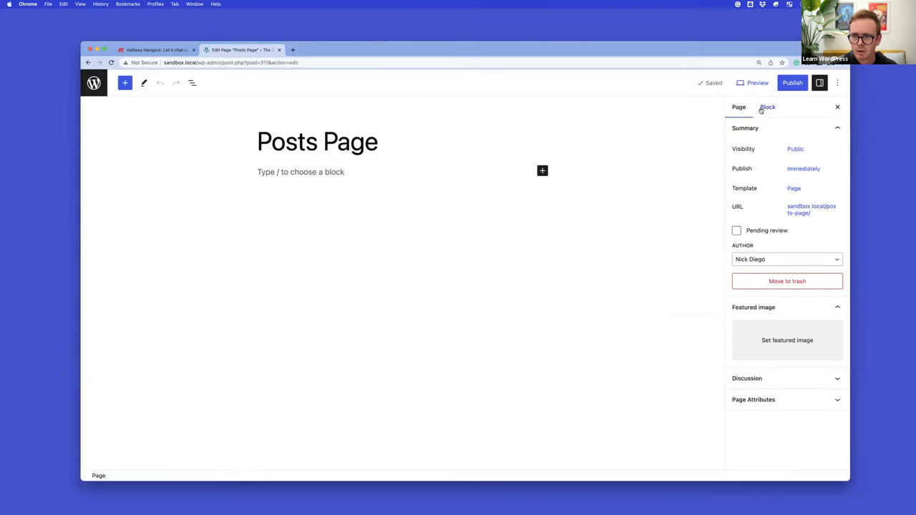
- Publish the Posts Page draft and return to the list of all pages
click(792, 82)
click(763, 83)
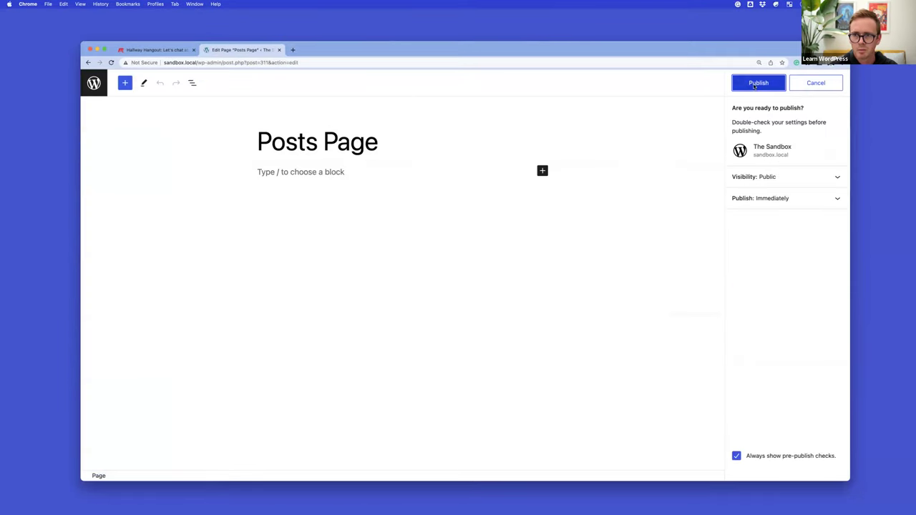
click(93, 82)
- In the site's Reading settings, assign Posts Page as the posts page and save the changes
mouse_move(108, 276)
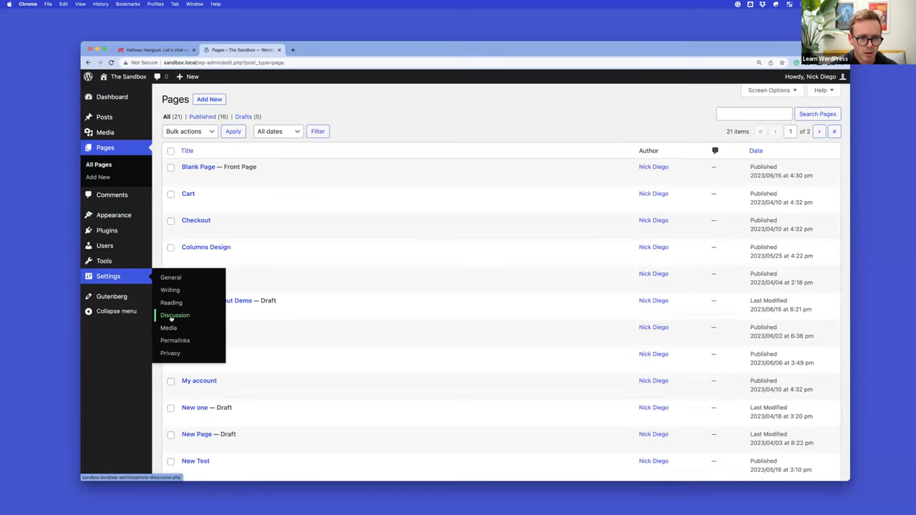
click(172, 303)
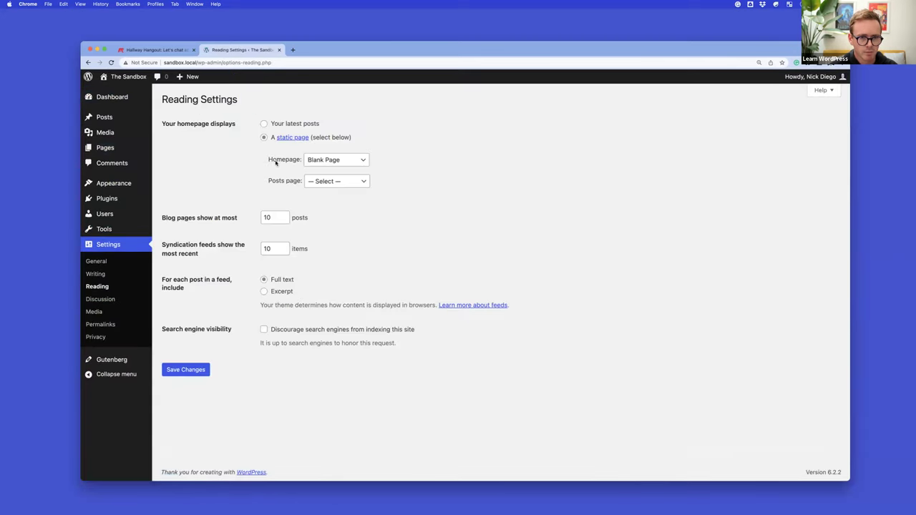
click(329, 181)
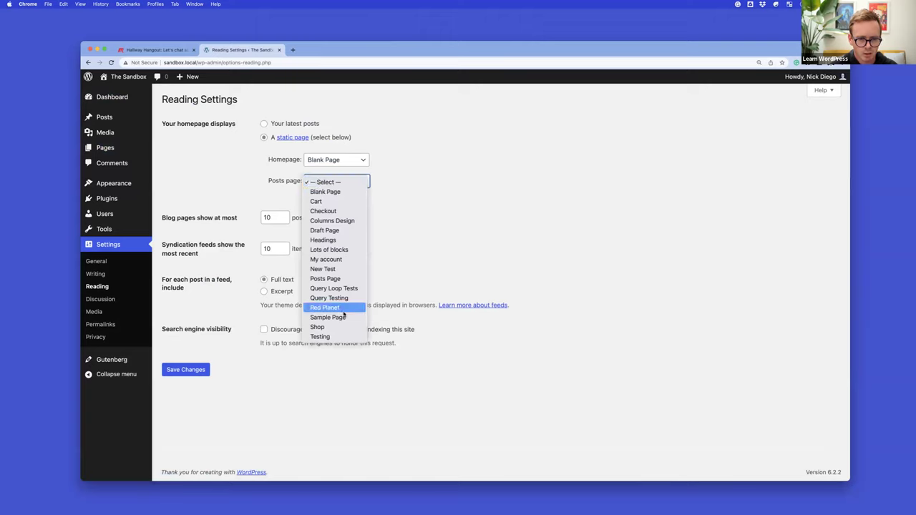
click(333, 278)
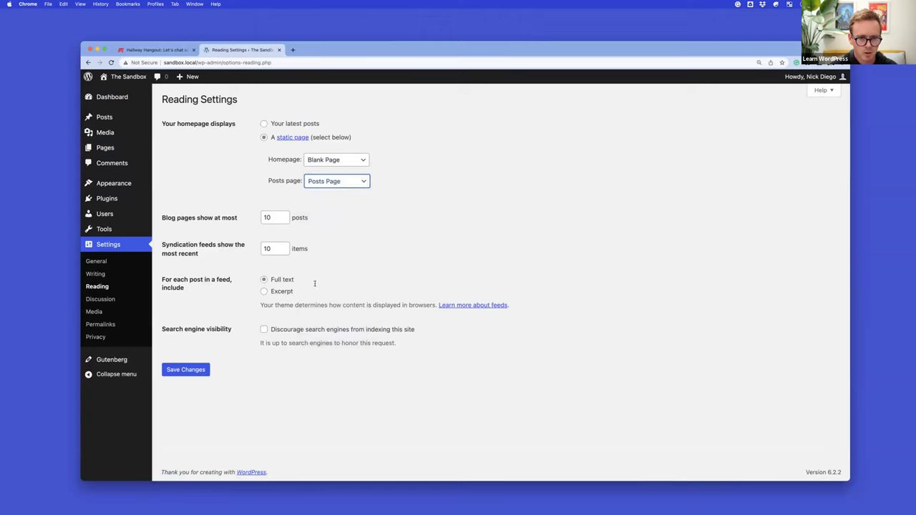
click(185, 370)
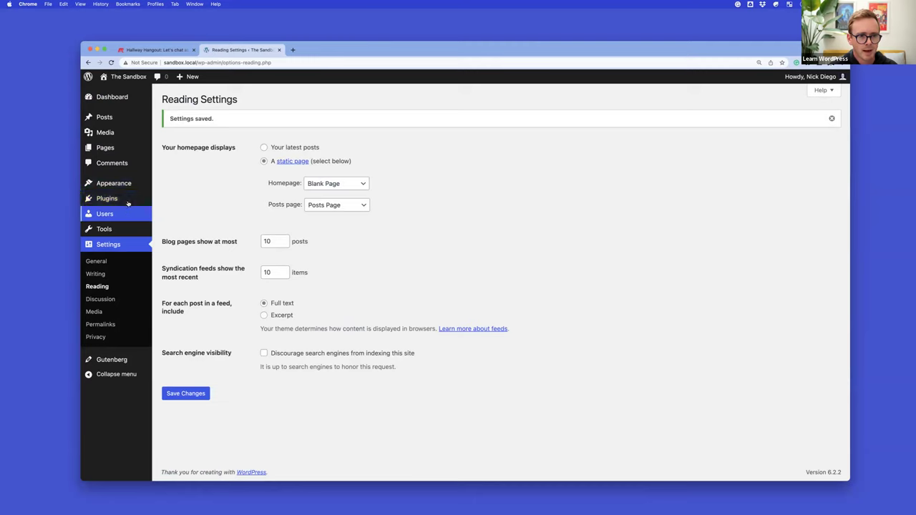
- Examine how the homepage and posts page are marked in the Site Editor's list of pages
mouse_move(133, 184)
click(170, 197)
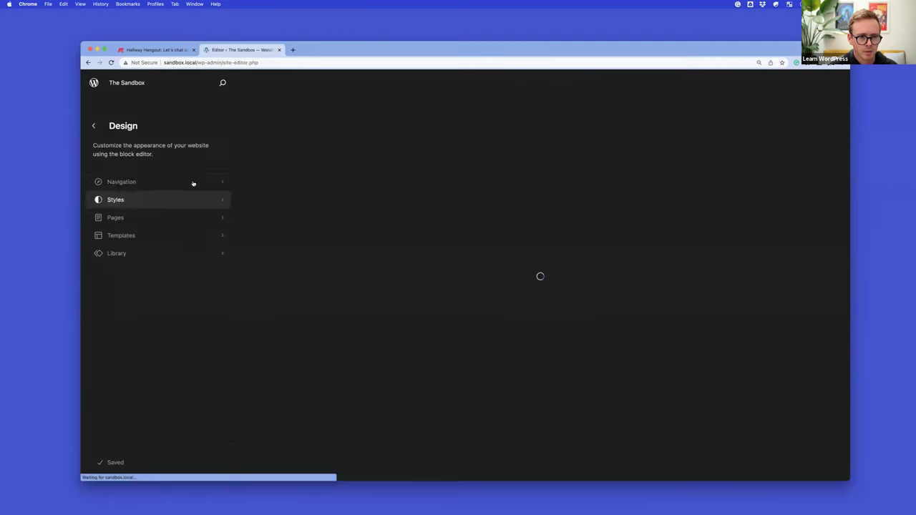
click(144, 219)
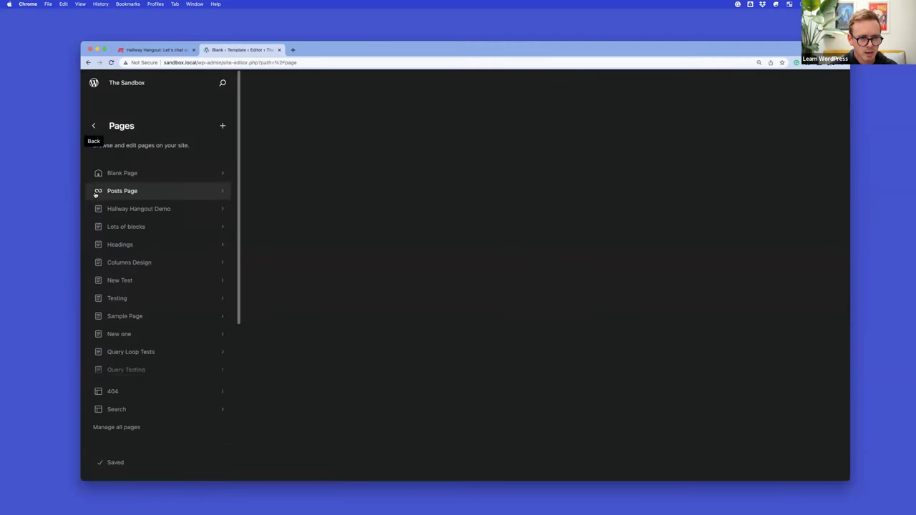
key(super+equal)
key(super+equal)
key(super+equal)
key(super+equal)
key(super+equal)
key(super+equal)
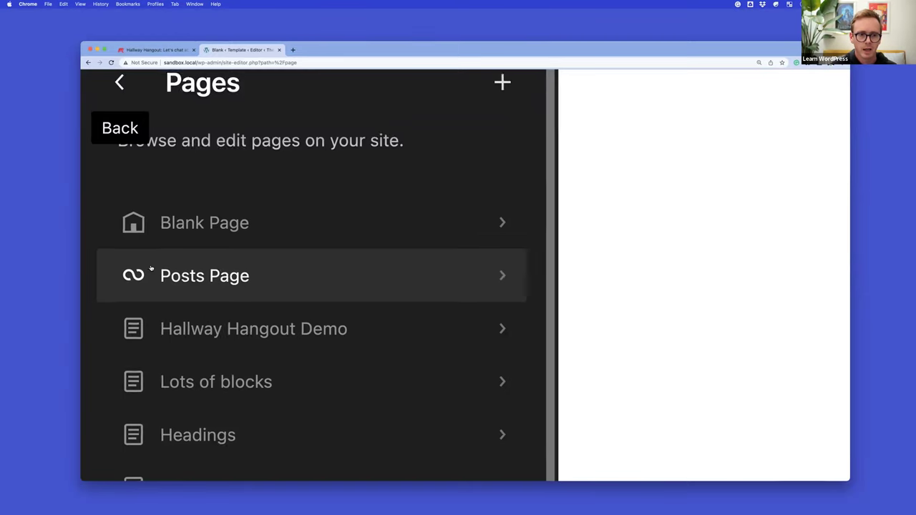
key(super+0)
- Inspect the Posts Page's details and assigned template in the Site Editor, and return to the list of pages
click(127, 189)
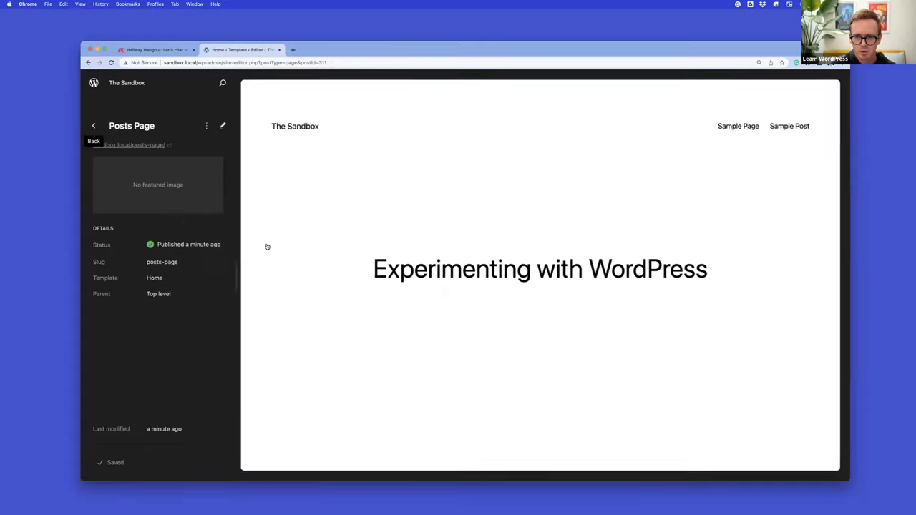
click(634, 170)
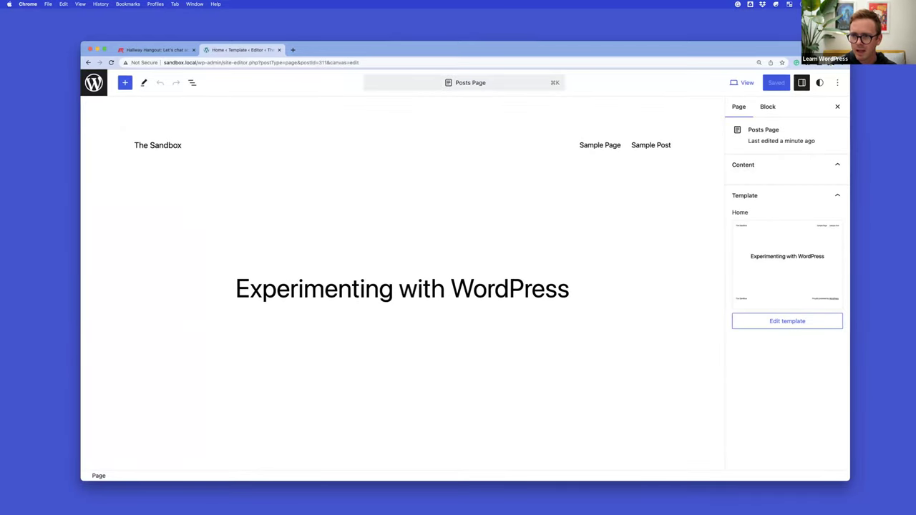
double_click(745, 213)
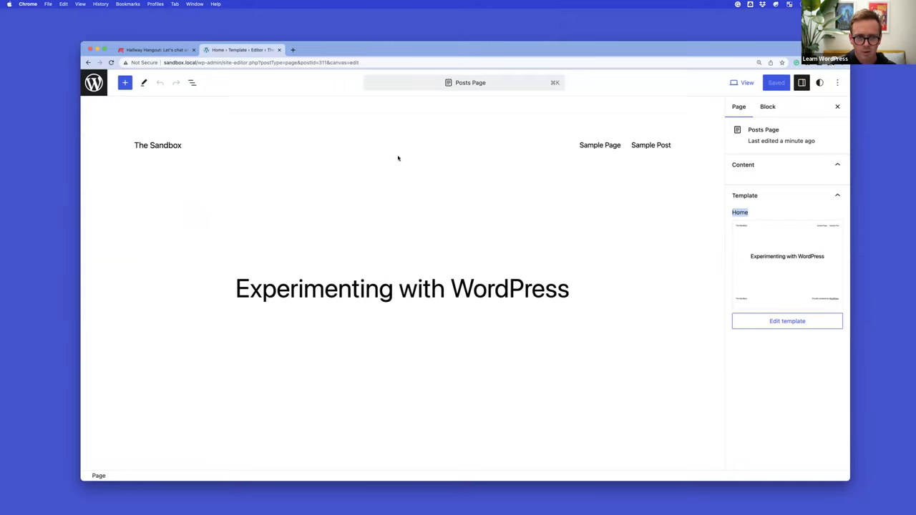
click(96, 85)
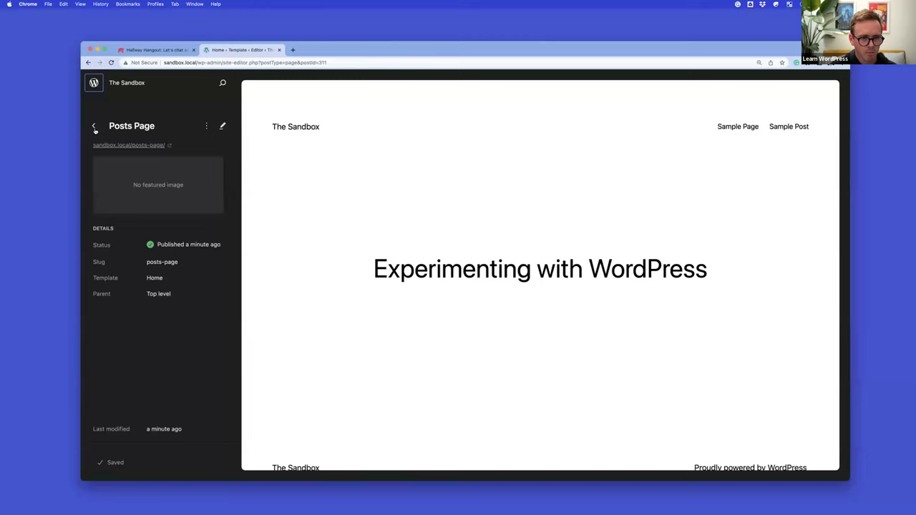
click(94, 126)
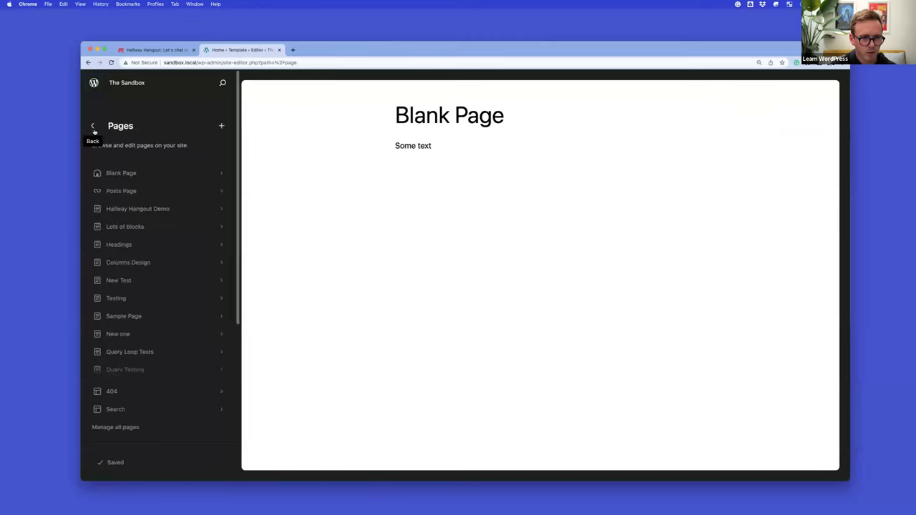
- Inspect the Blank Page's details and its editing canvas, and return to the list of pages
click(123, 173)
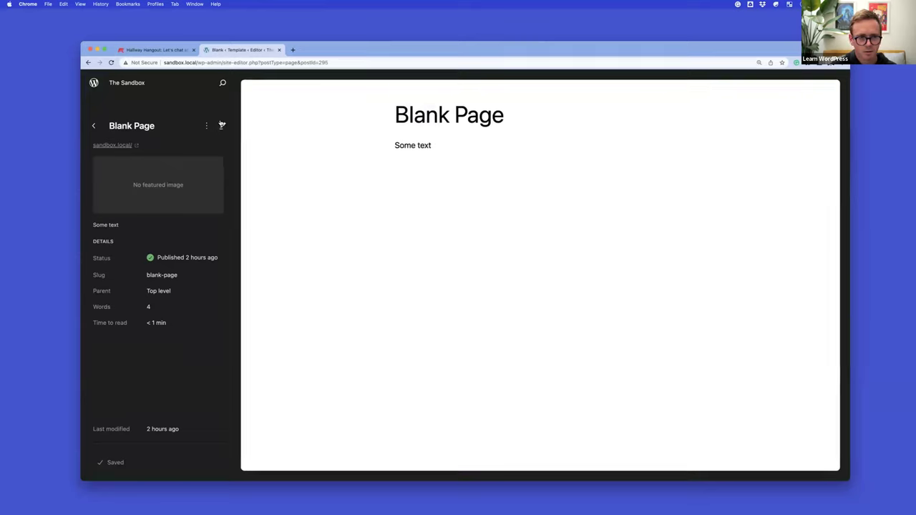
click(254, 180)
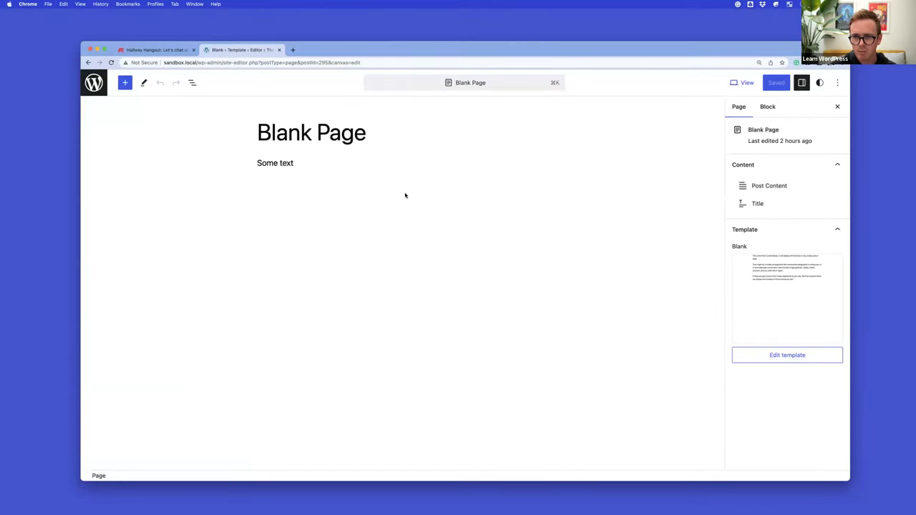
click(93, 82)
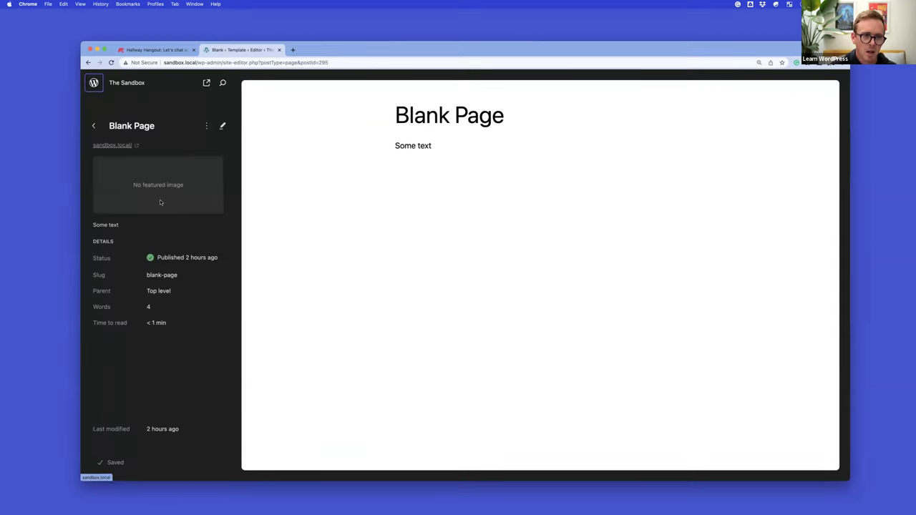
click(93, 127)
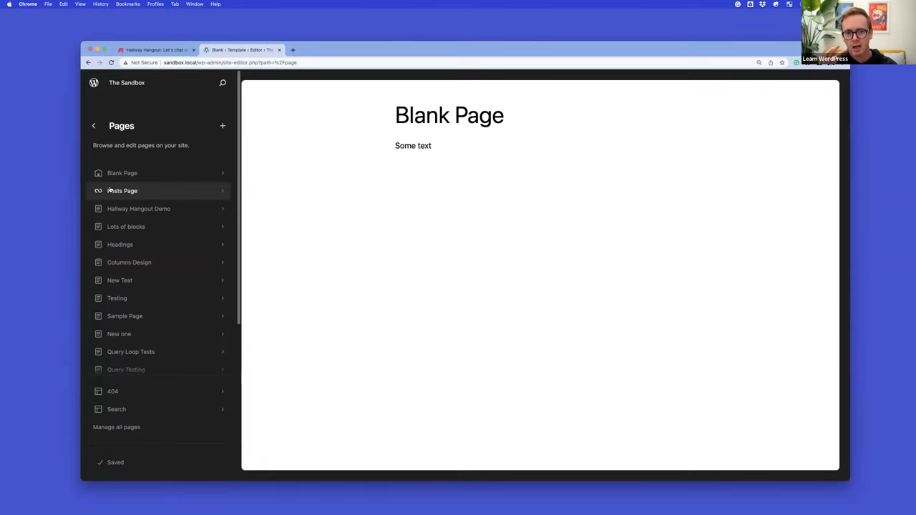
- Review the Site Editor's Library of template parts and its reusable blocks management page, and return to the Library
click(93, 126)
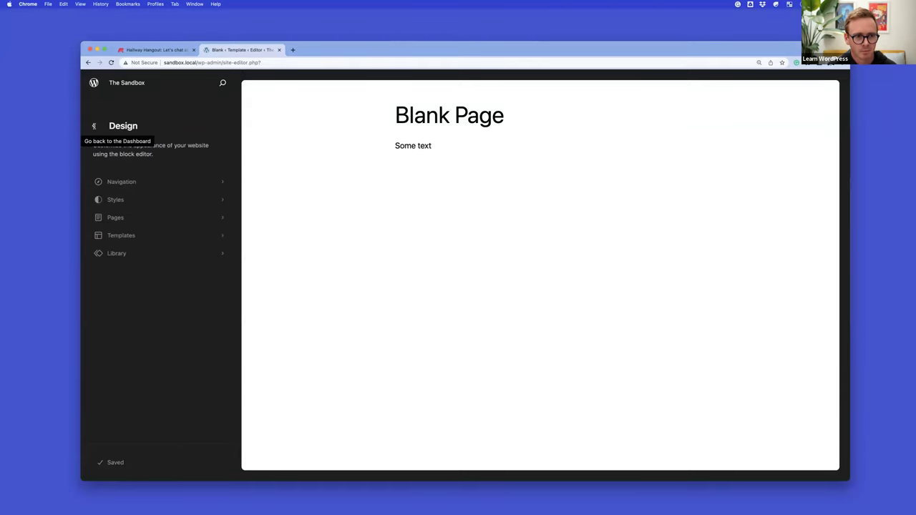
click(146, 253)
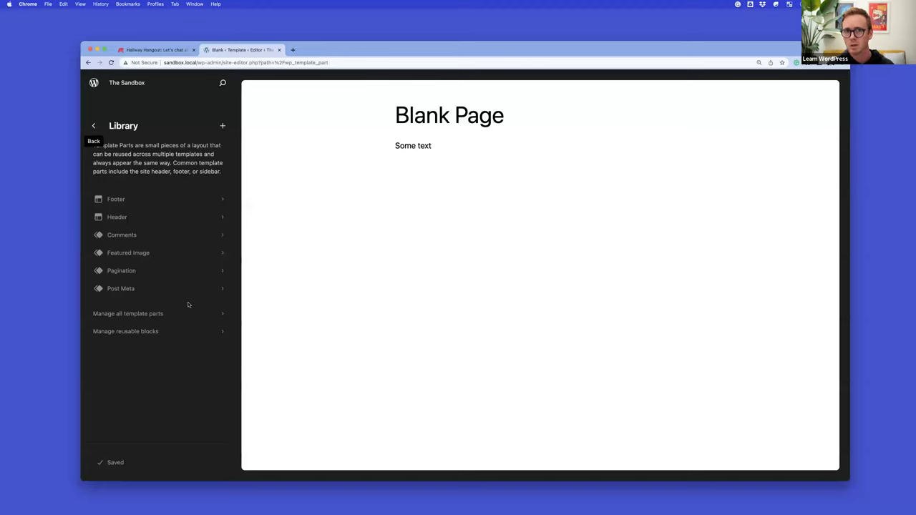
click(137, 334)
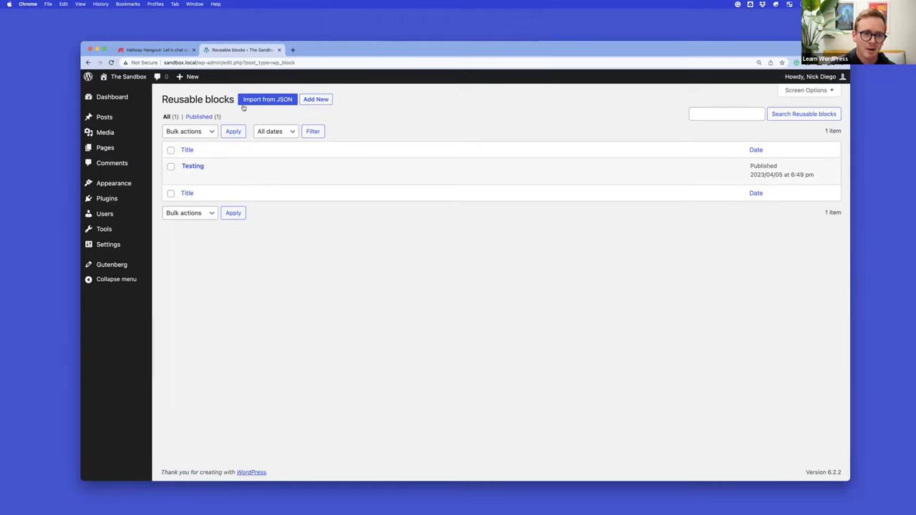
click(88, 62)
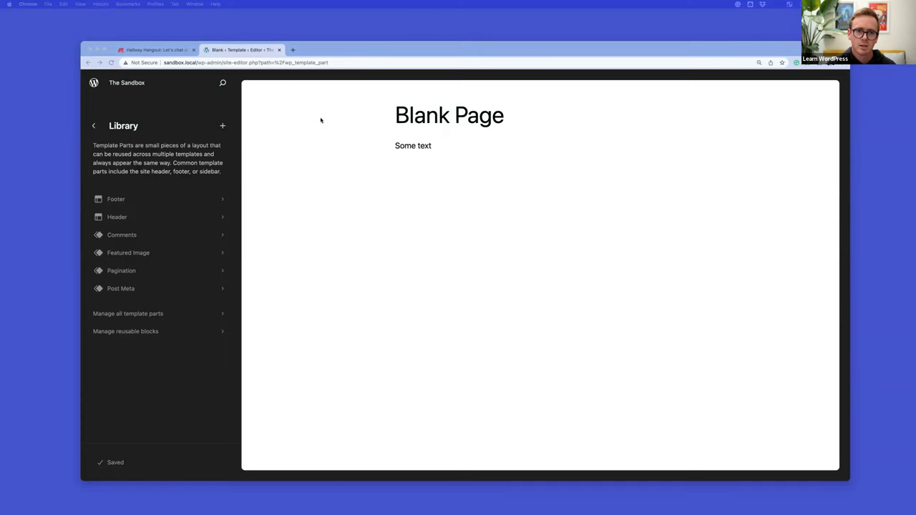
- Open make.wordpress.org/core/2023/05/18/roadmap-to-6-3/ in a new browser tab
click(299, 53)
click(293, 49)
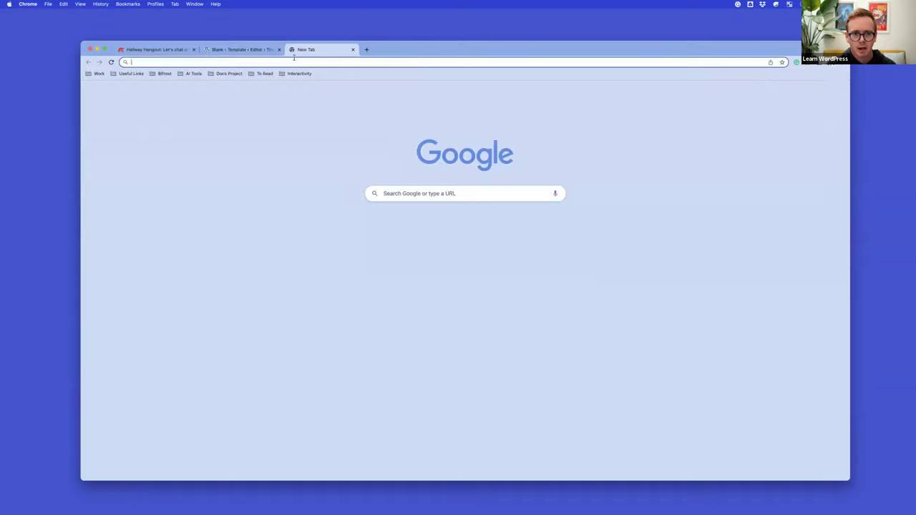
text(https://make.wordpress.org/core/2023/05/18/roadmap-to-6-3/)
key(Return)
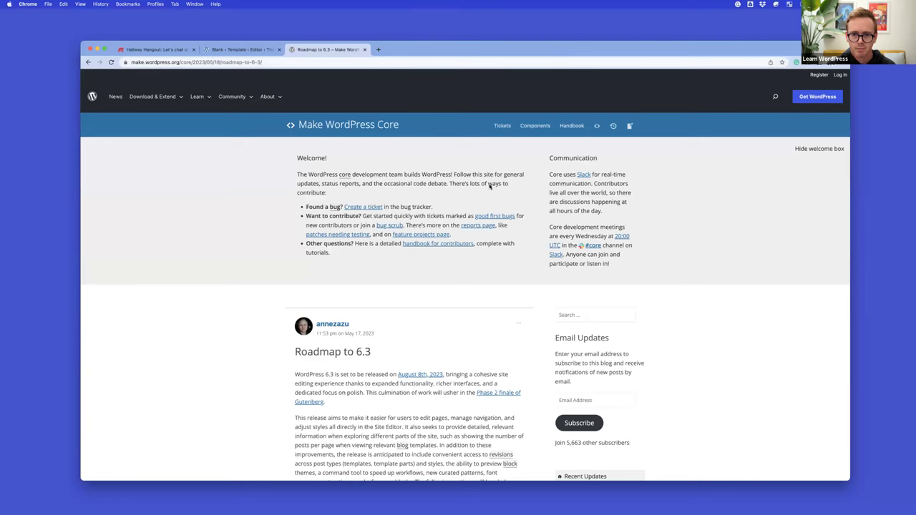
- Read through the Roadmap to 6.3 article from its introduction to the "Iterating on blocks" section, enlarging the text to 150% or more
scroll(471, 234, down, 10)
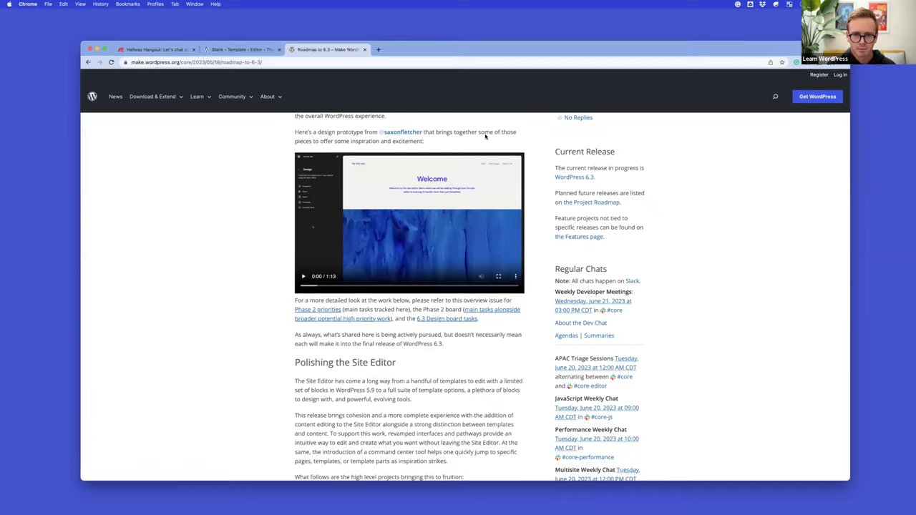
scroll(485, 136, up, 5)
scroll(492, 160, down, 4)
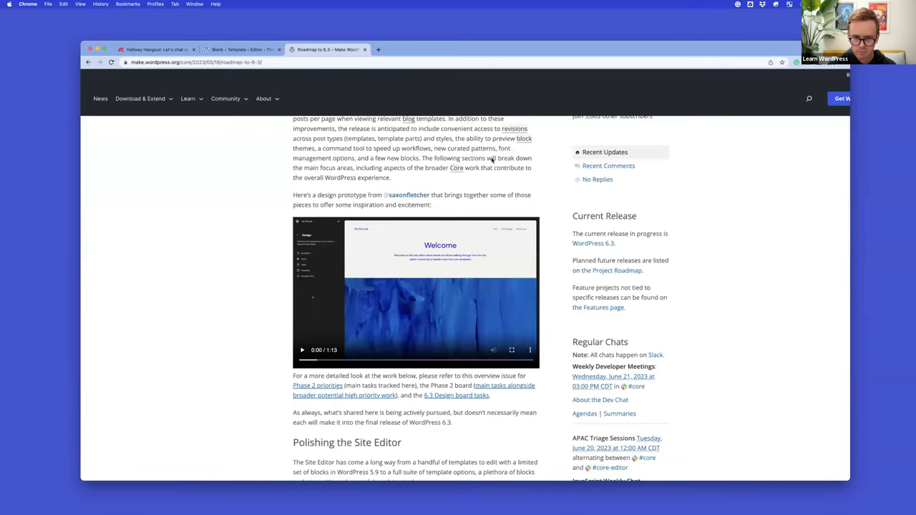
scroll(492, 160, down, 2)
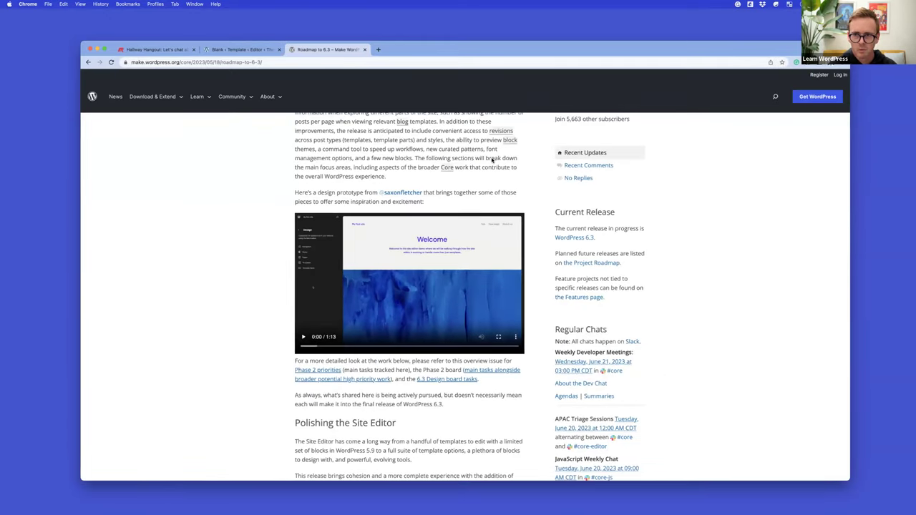
key(super+equal)
key(super+equal)
key(super+equal)
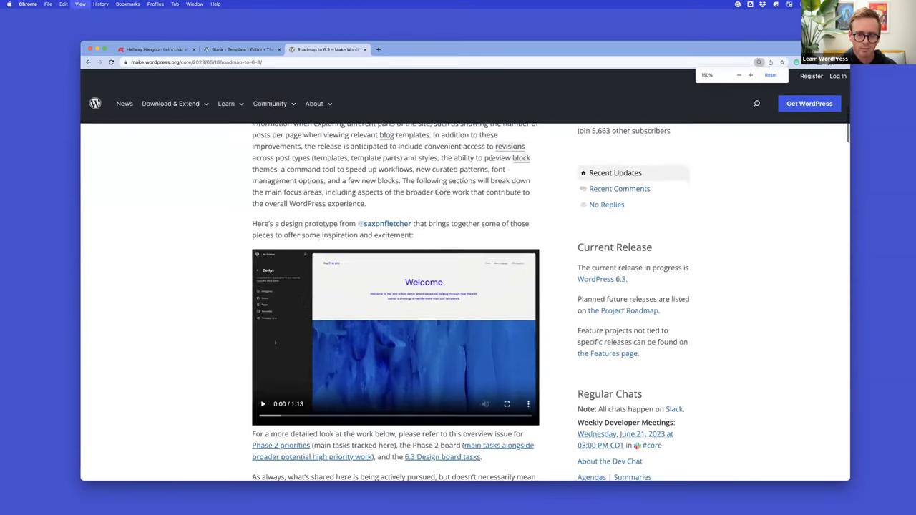
scroll(409, 213, down, 10)
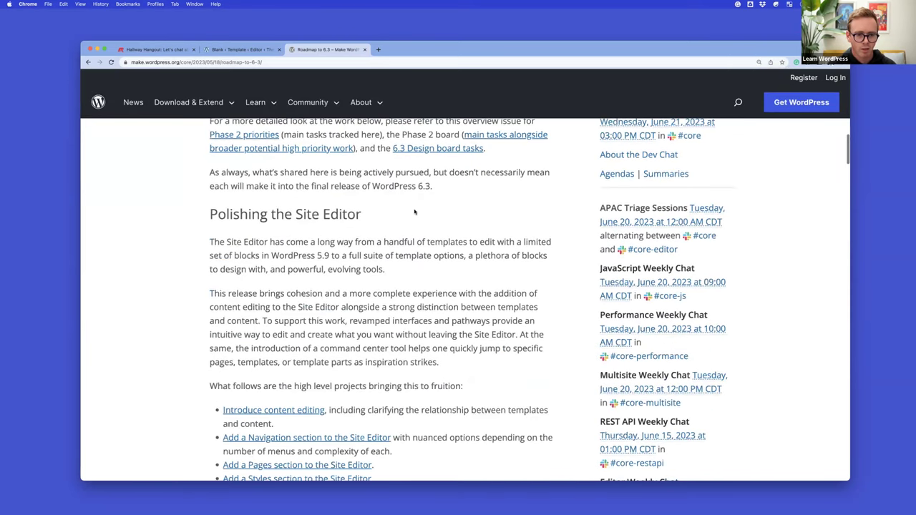
scroll(415, 212, down, 10)
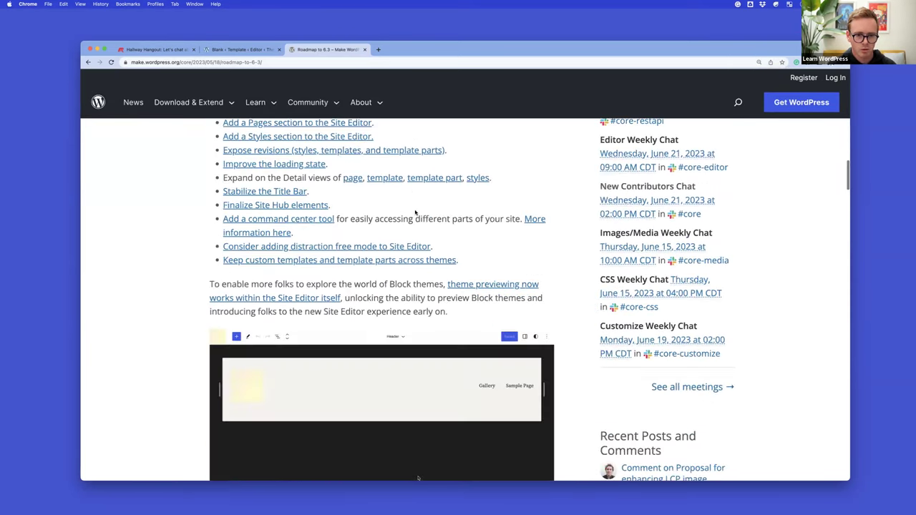
scroll(415, 212, down, 3)
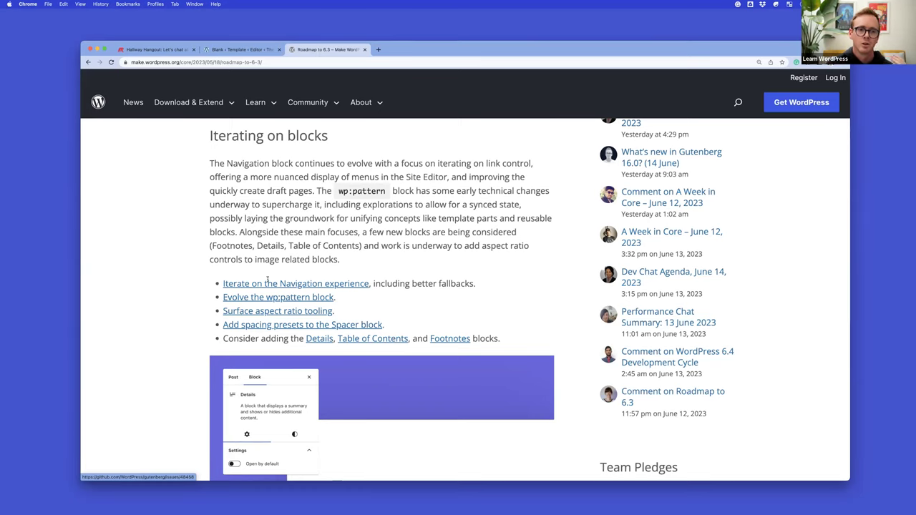
- Compare the roadmap's "Iterating on blocks" items with the Site Editor's Library, ending back at the Library
click(240, 50)
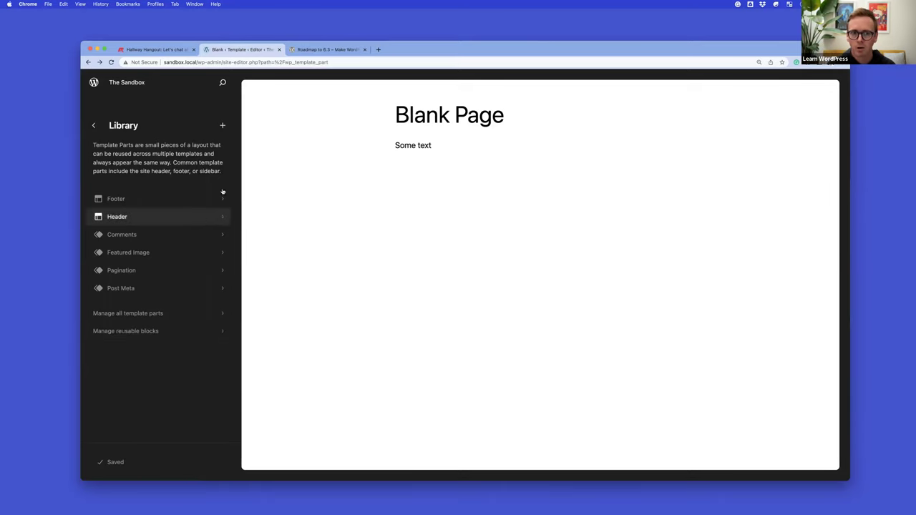
click(304, 51)
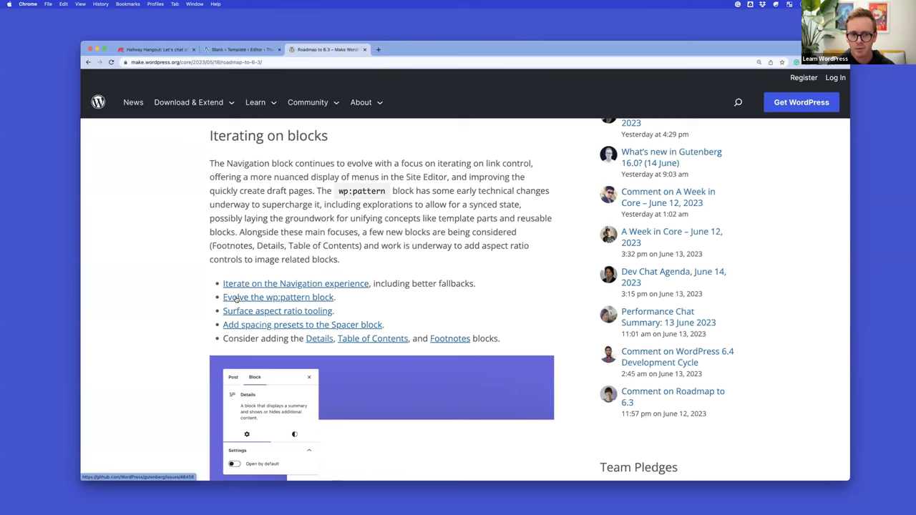
scroll(344, 298, down, 1)
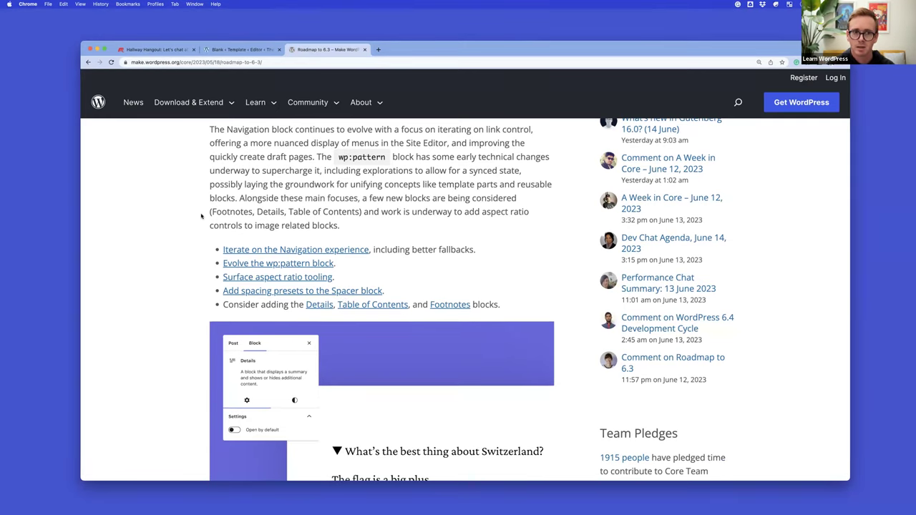
key(ctrl+shift+Tab)
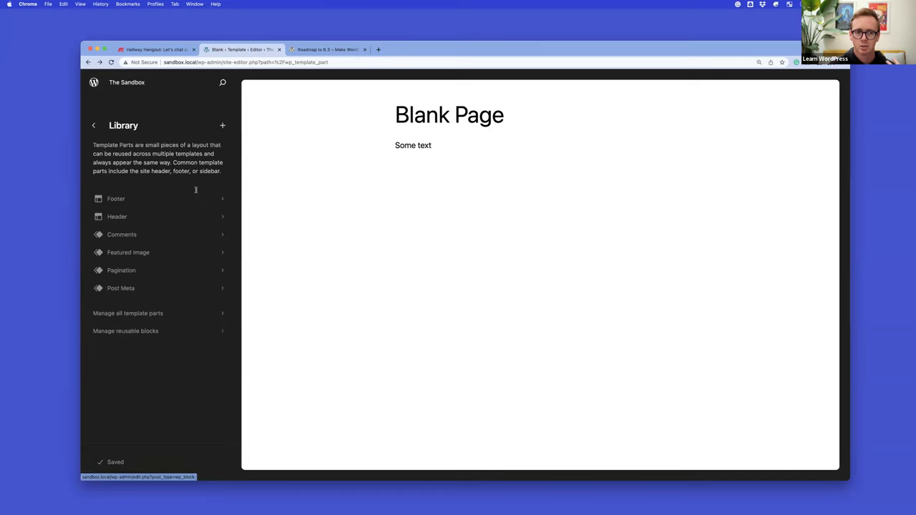
- View the Library's options for creating a template part, closing them without creating one
click(222, 125)
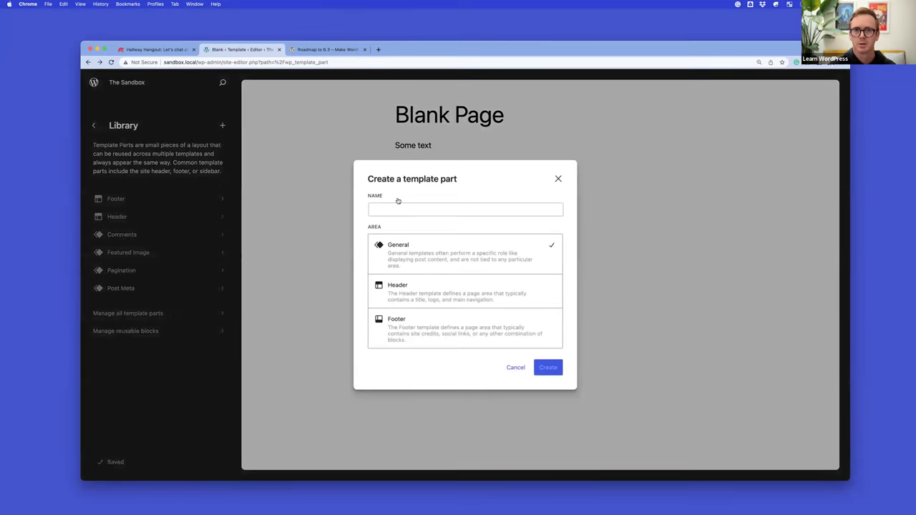
click(559, 180)
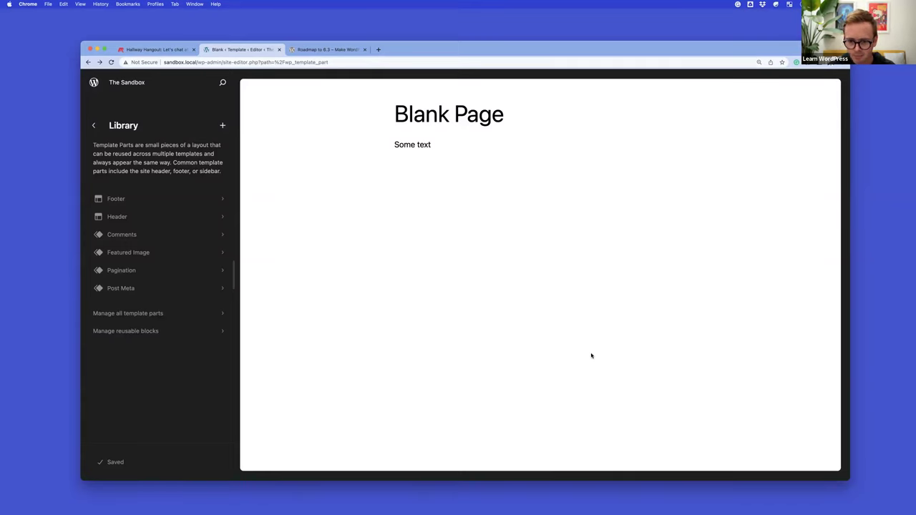
- Read the "Iterating on blocks" and "Expanding patterns" sections of the Roadmap to 6.3 article, including the page creation design
click(322, 50)
scroll(424, 214, down, 1)
scroll(424, 214, down, 1)
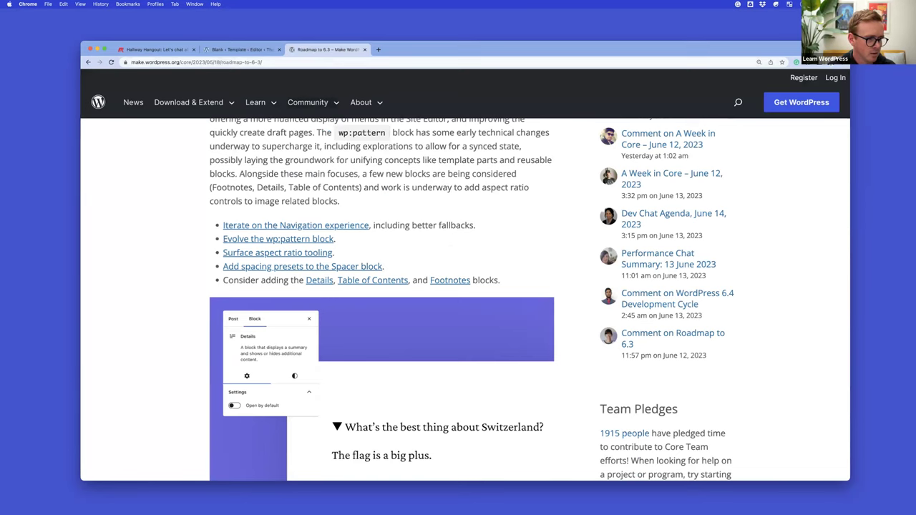
scroll(461, 223, up, 2)
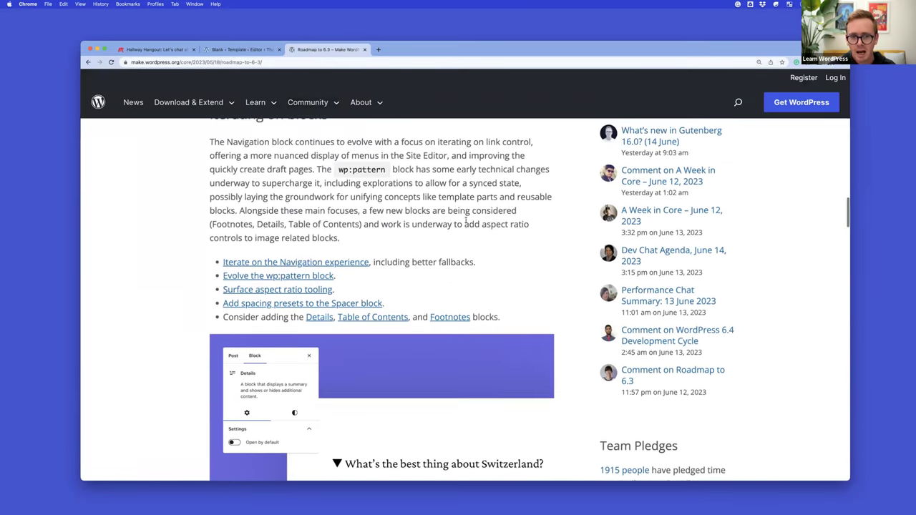
scroll(461, 223, up, 1)
scroll(461, 222, down, 9)
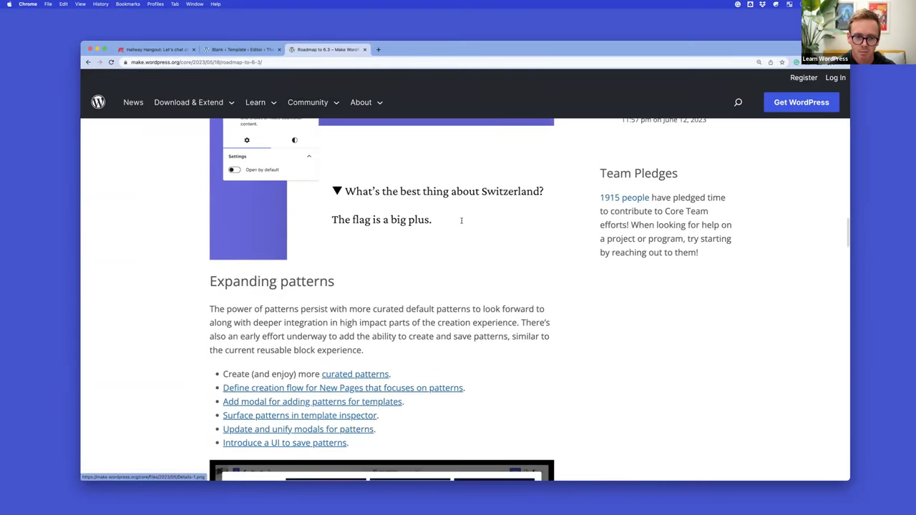
scroll(461, 221, down, 3)
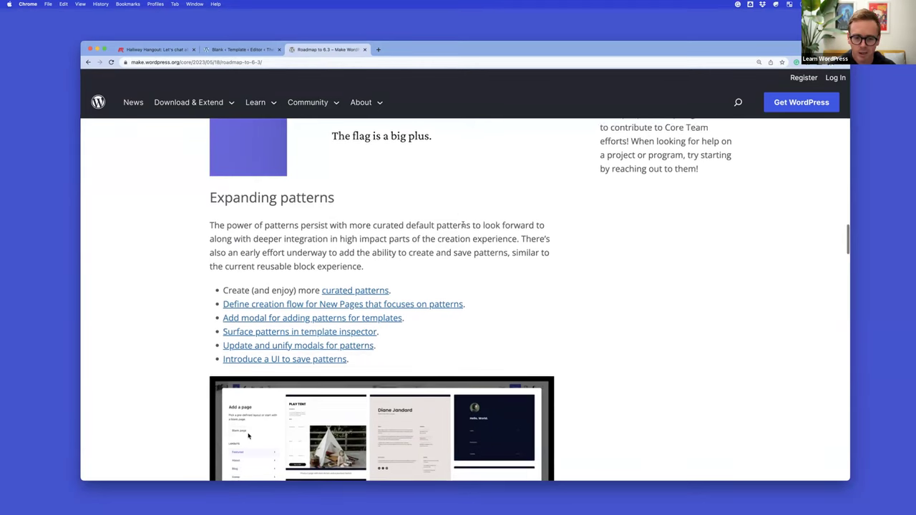
scroll(462, 222, down, 1)
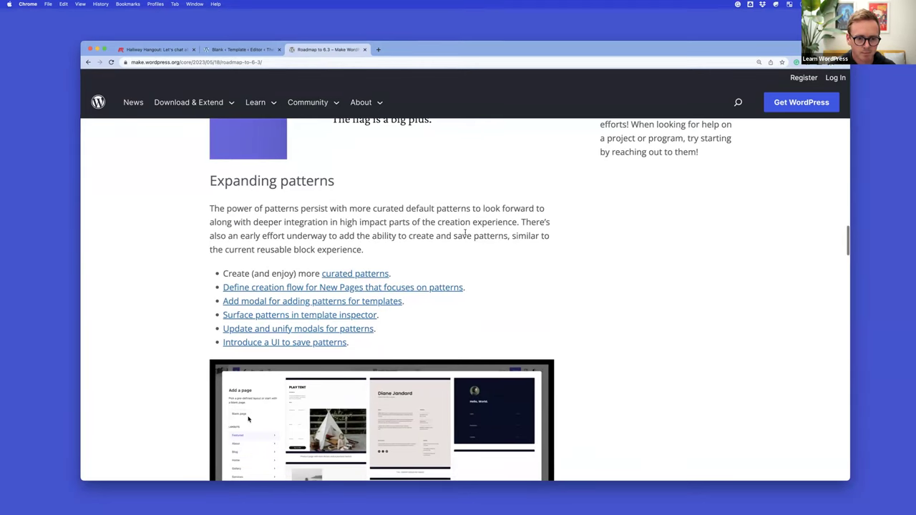
scroll(465, 233, down, 7)
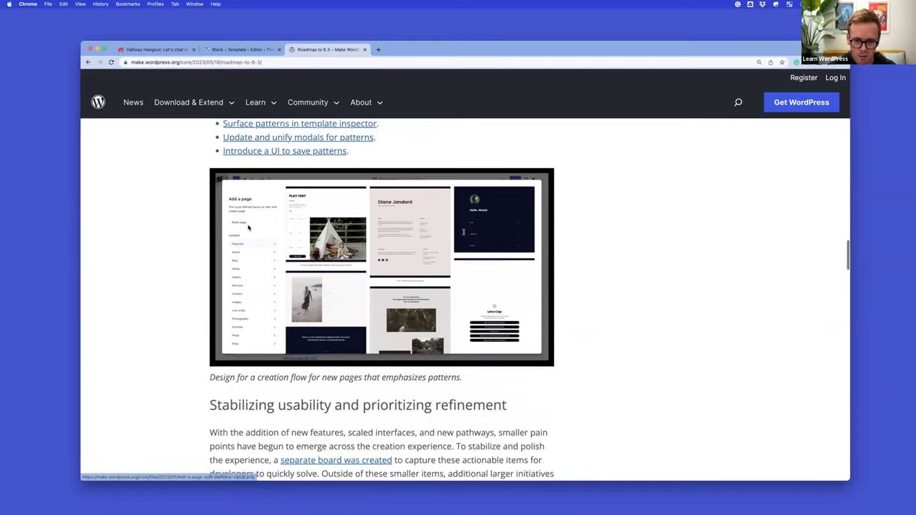
scroll(538, 241, up, 10)
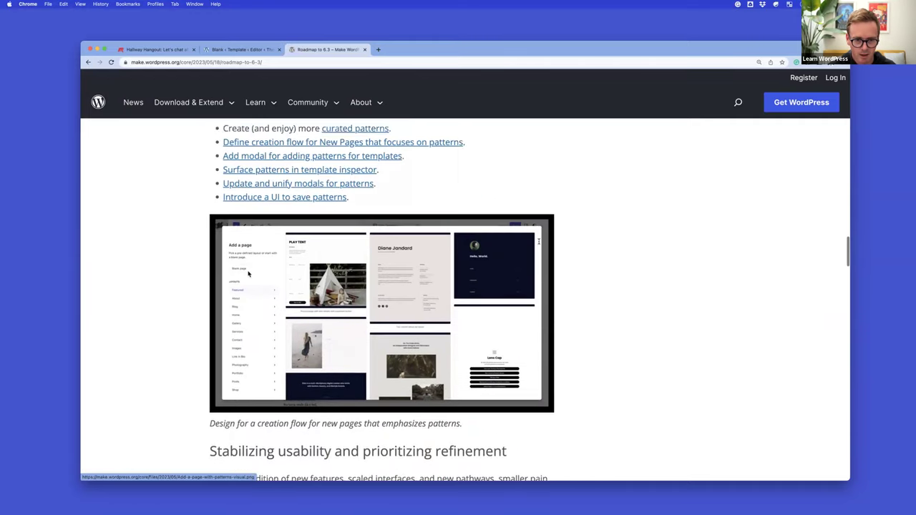
- Leave the Site Editor's Library for the dashboard and open the Query Testing page for editing from the list of all pages
click(240, 50)
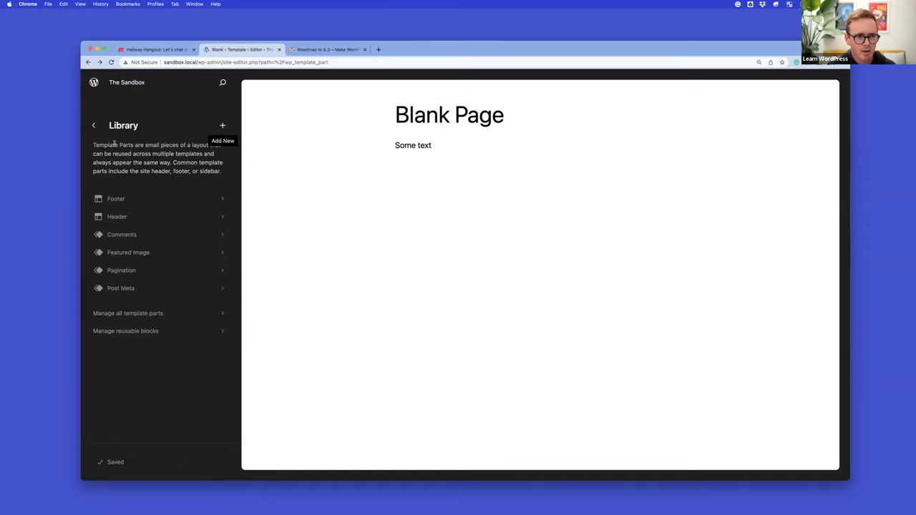
click(93, 126)
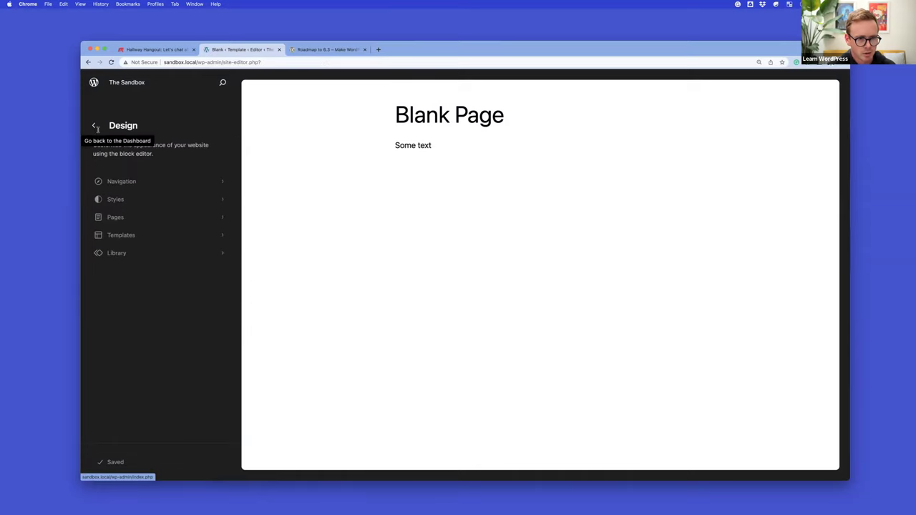
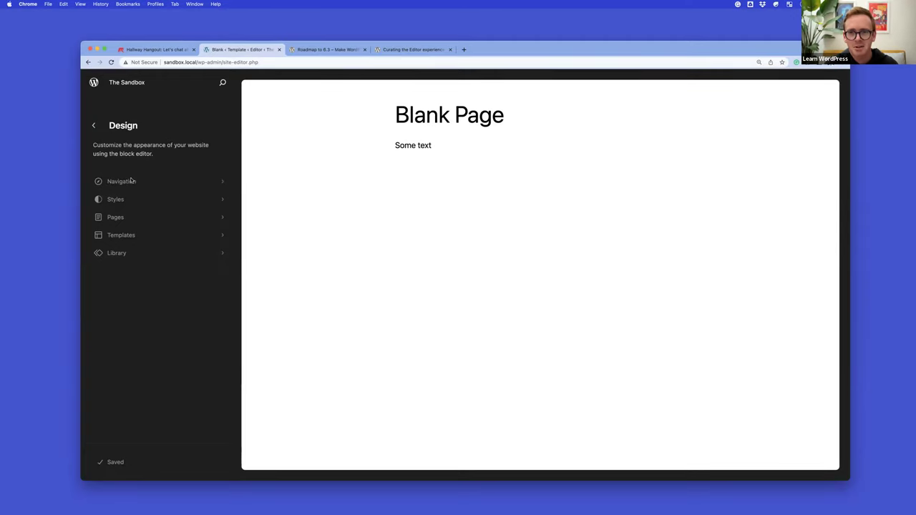
click(93, 82)
mouse_move(139, 164)
mouse_move(133, 179)
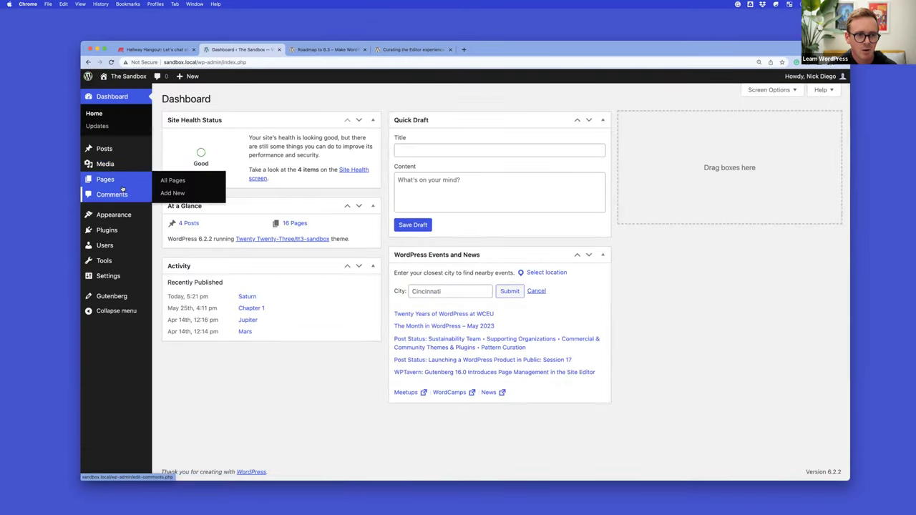
click(183, 195)
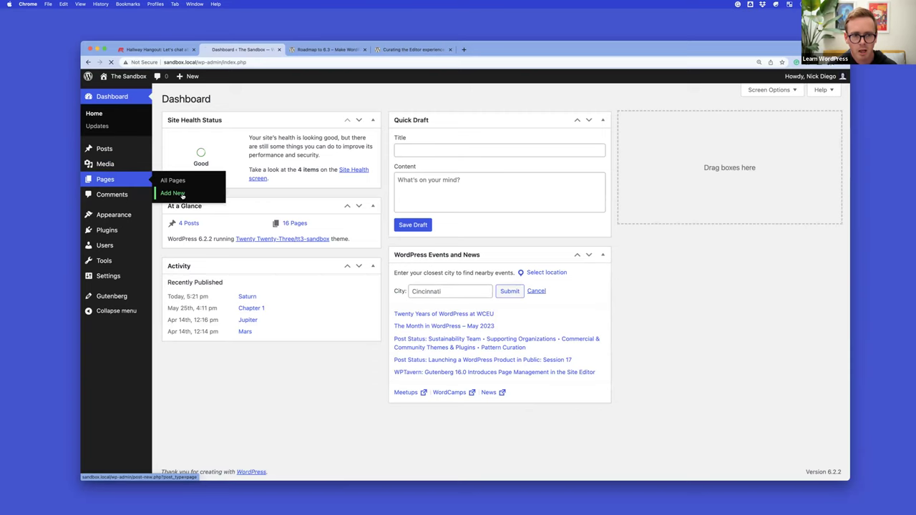
click(90, 82)
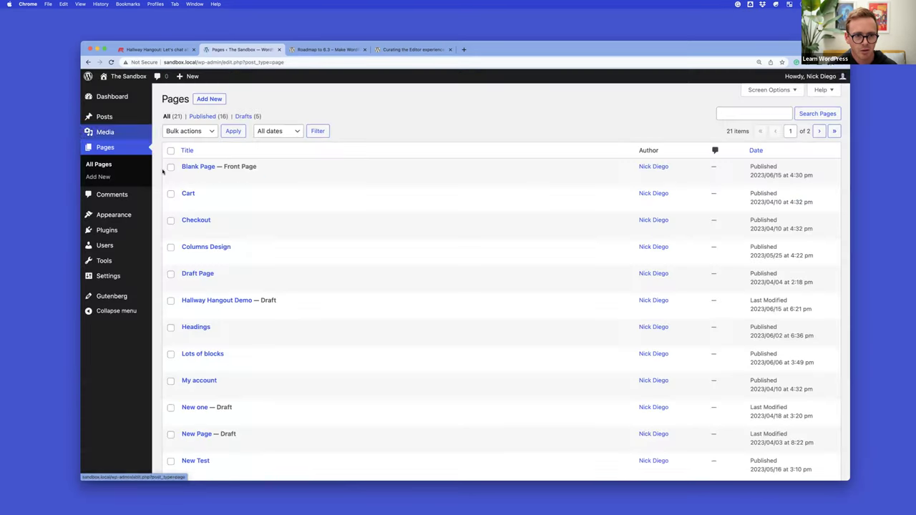
scroll(272, 228, down, 5)
scroll(269, 228, down, 5)
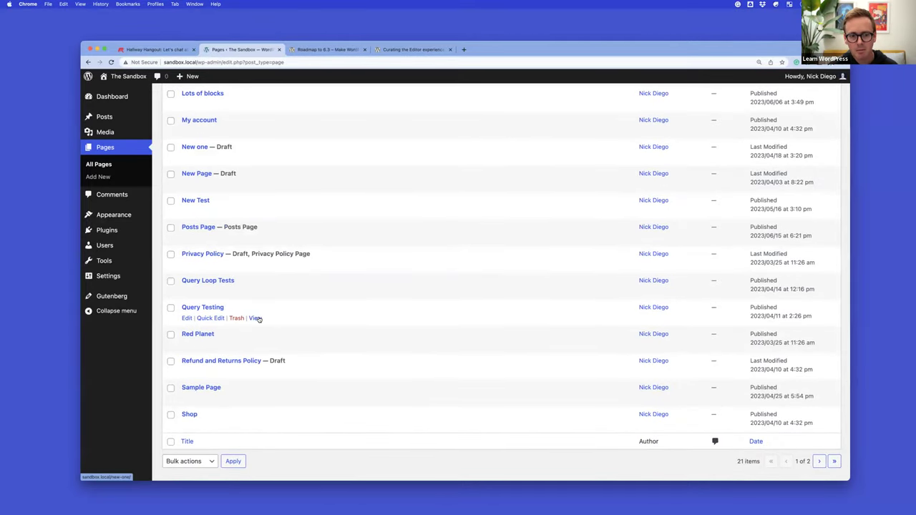
click(186, 319)
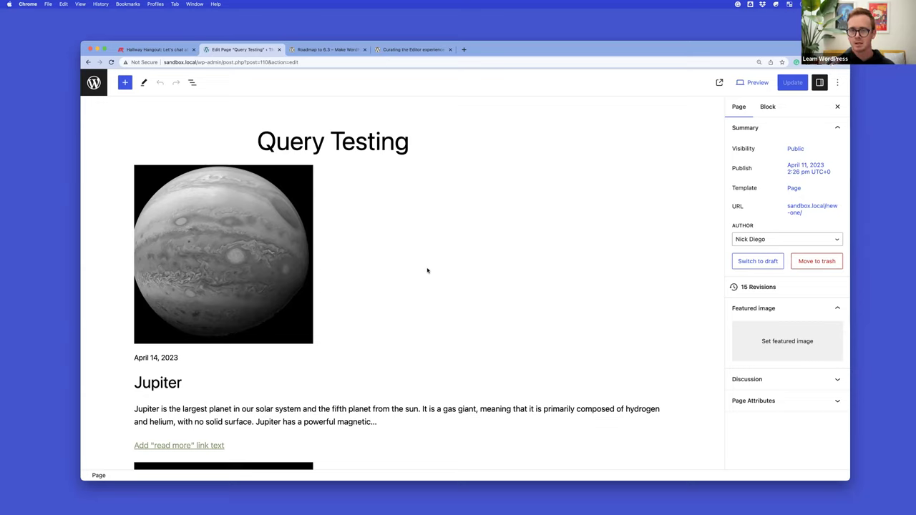
- Switch the Post Template block to grid view and set its block spacing to 4, comparing the grid with the list view
click(421, 265)
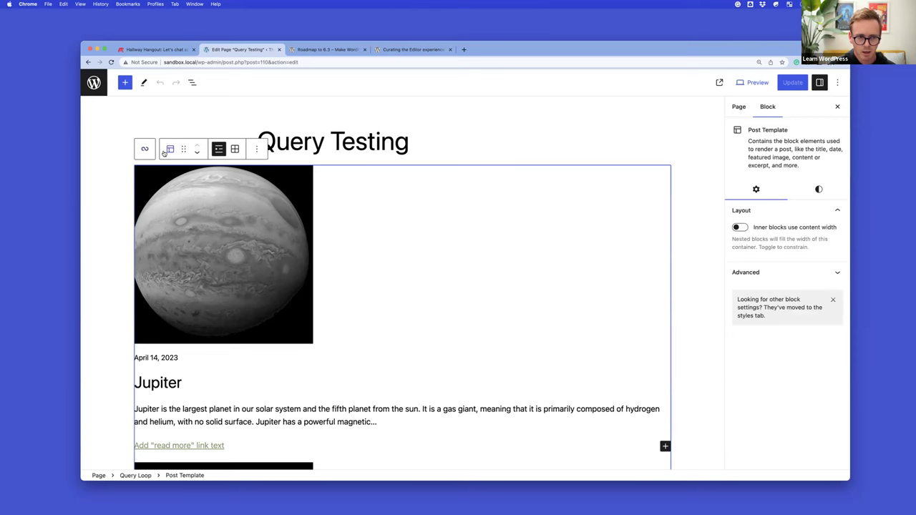
click(236, 150)
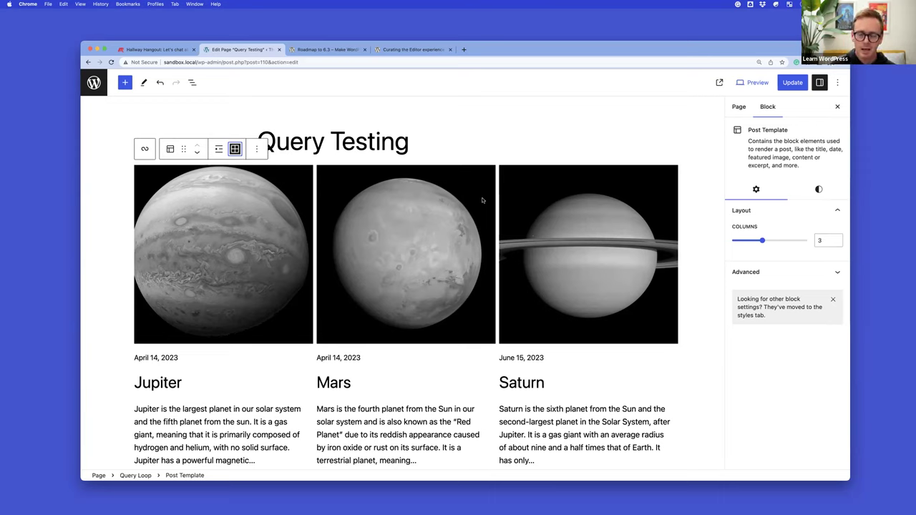
click(820, 188)
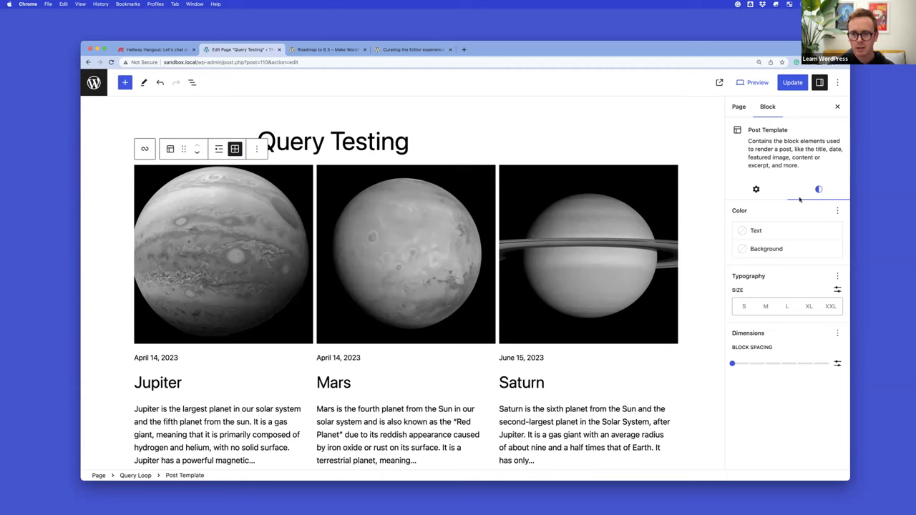
drag(747, 364, 811, 364)
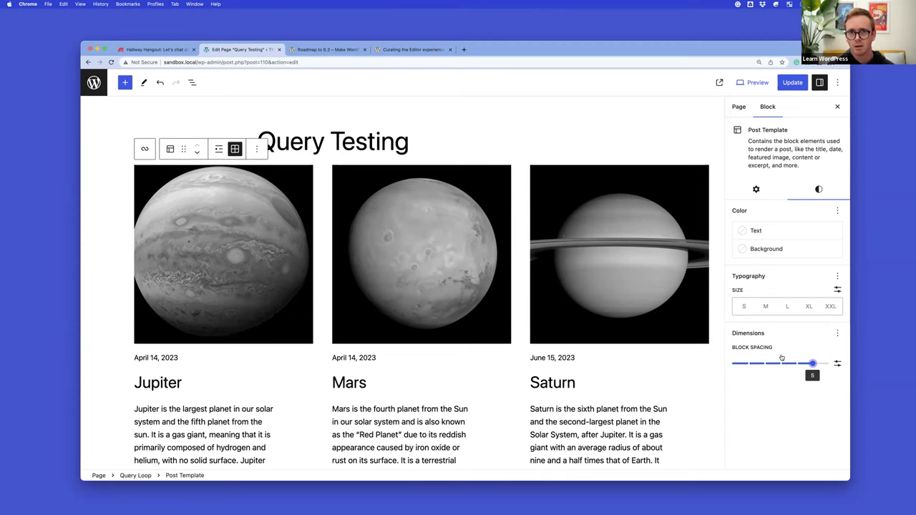
drag(811, 364, 791, 363)
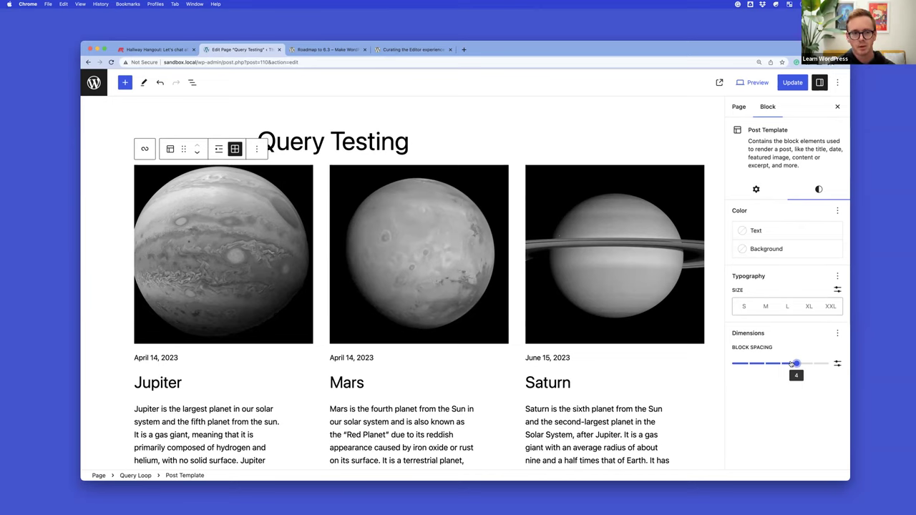
click(219, 149)
click(234, 149)
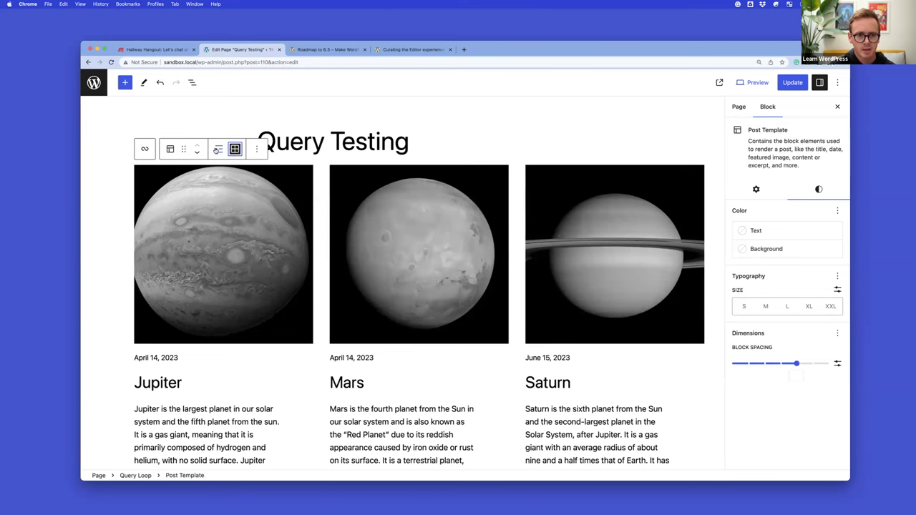
- Expand the Query Loop in the block list and compare its settings with the nested Post Template's layout and style settings
click(144, 149)
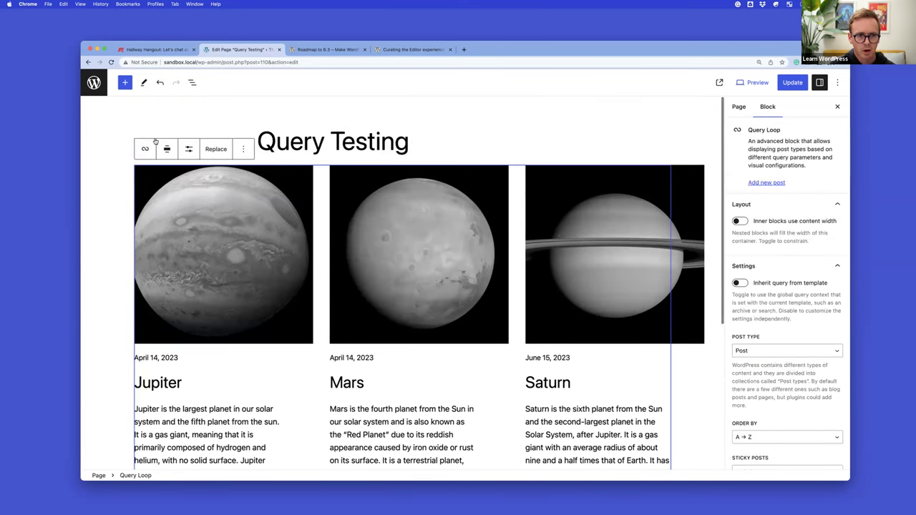
click(192, 82)
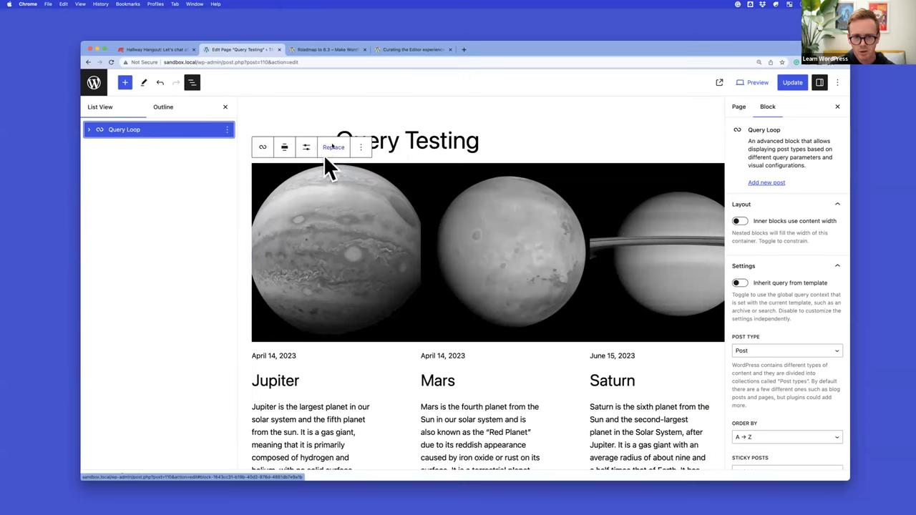
click(89, 129)
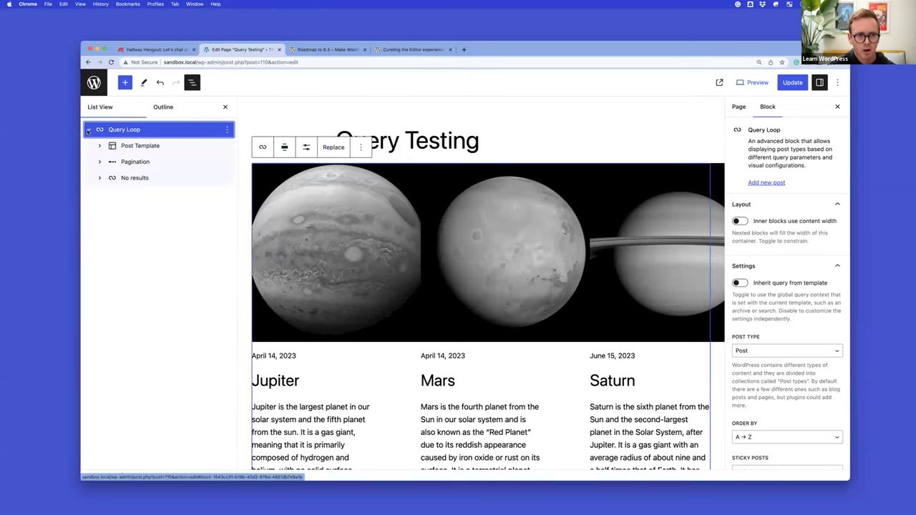
click(140, 146)
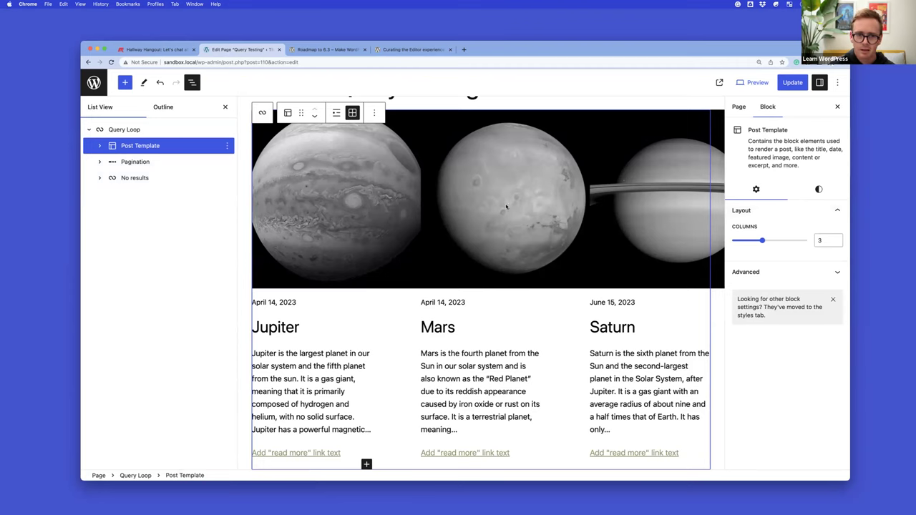
click(129, 129)
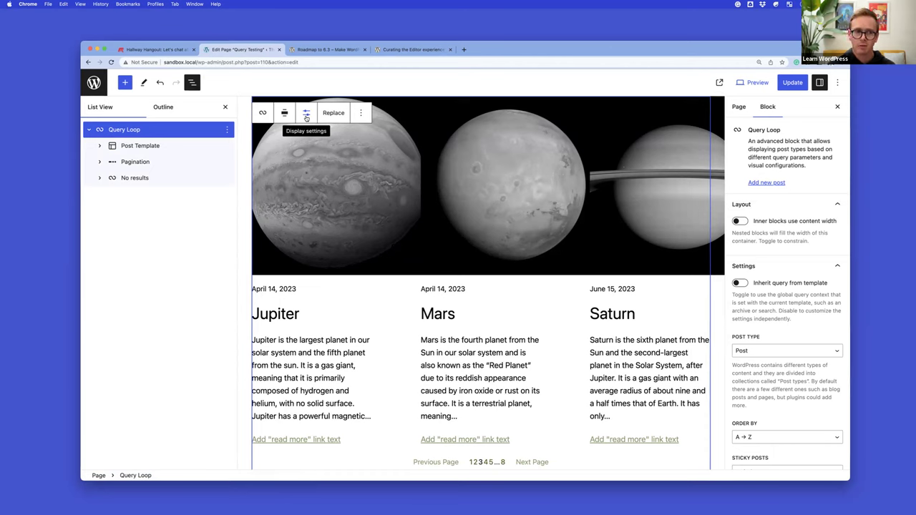
click(163, 145)
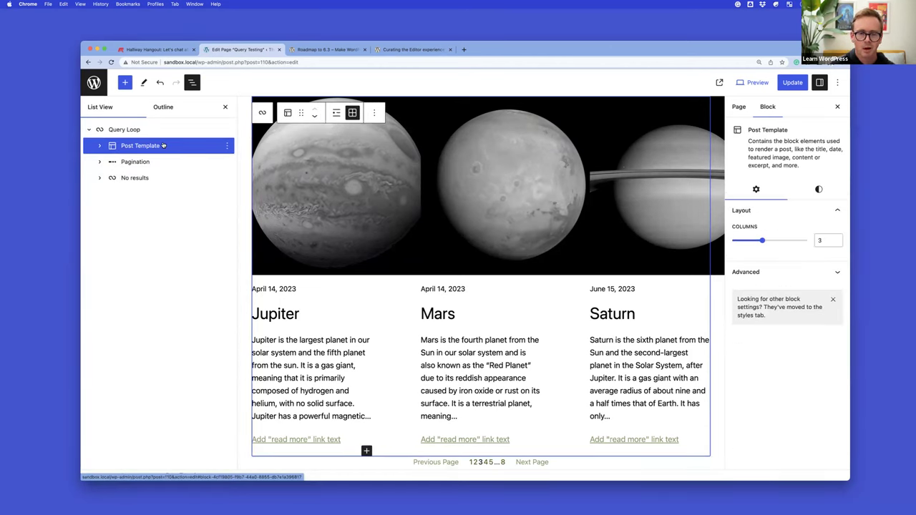
click(152, 133)
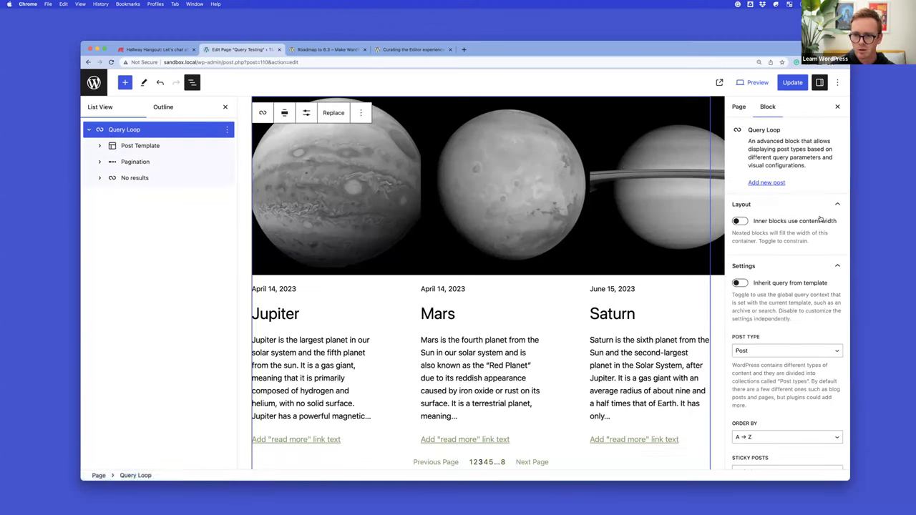
key(Down)
key(Return)
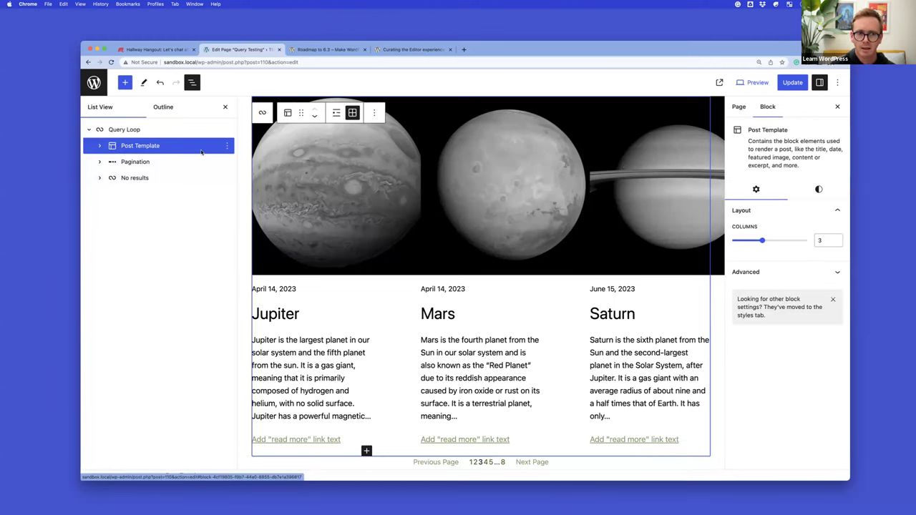
click(818, 189)
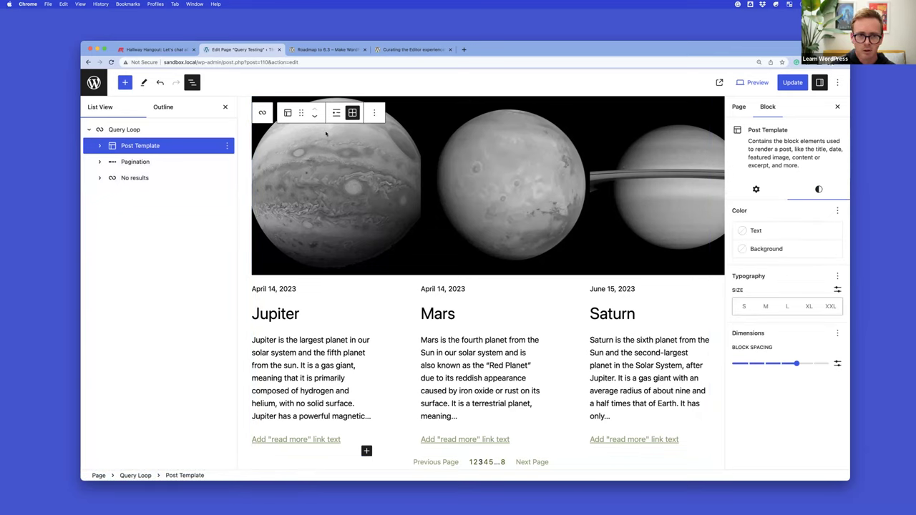
- Remove the wide width alignment from the Query Loop block
click(143, 133)
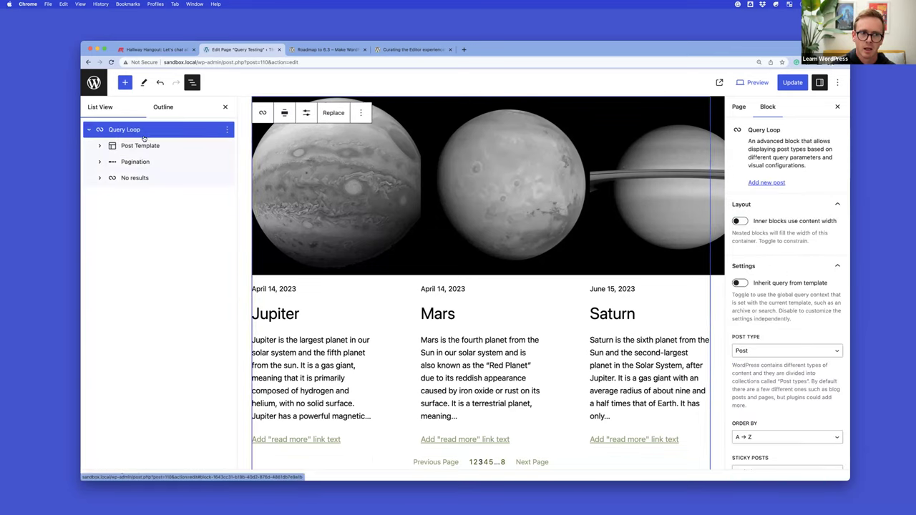
click(284, 113)
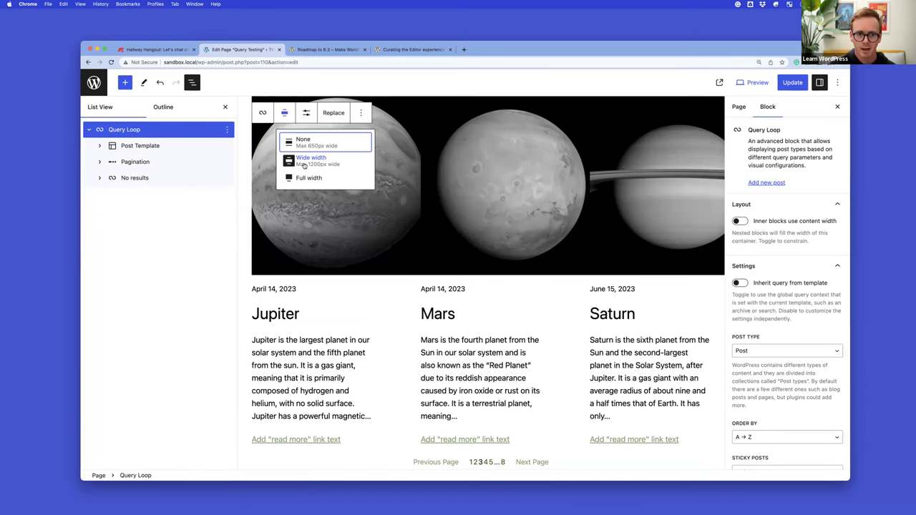
click(304, 161)
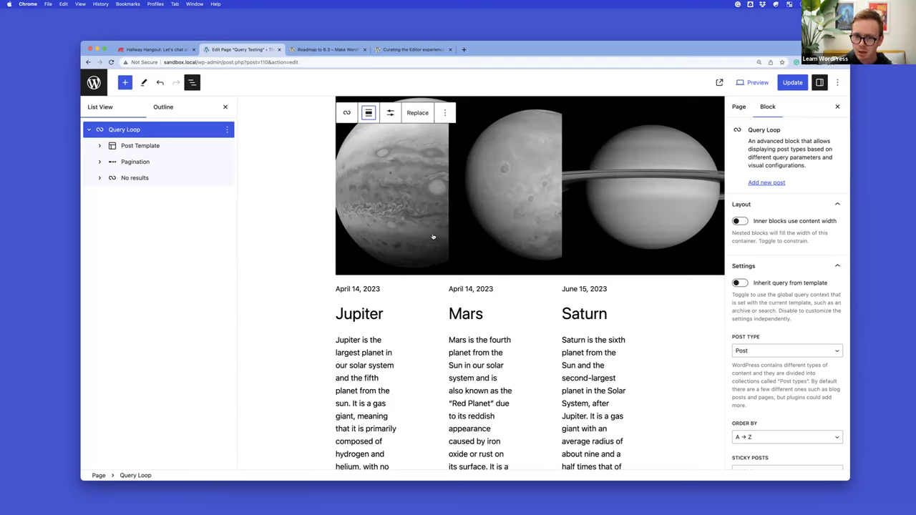
- Try the Original aspect ratio on the Post Featured Image block and return it to Square
click(423, 301)
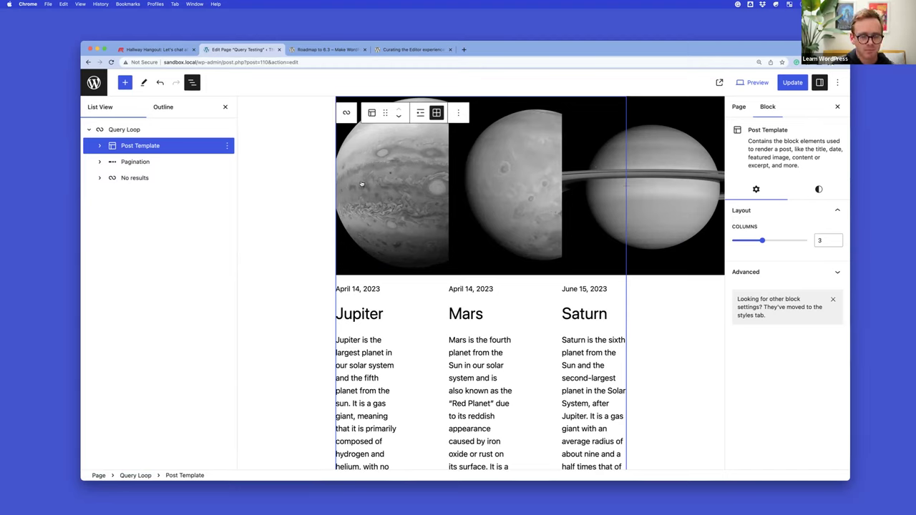
click(411, 207)
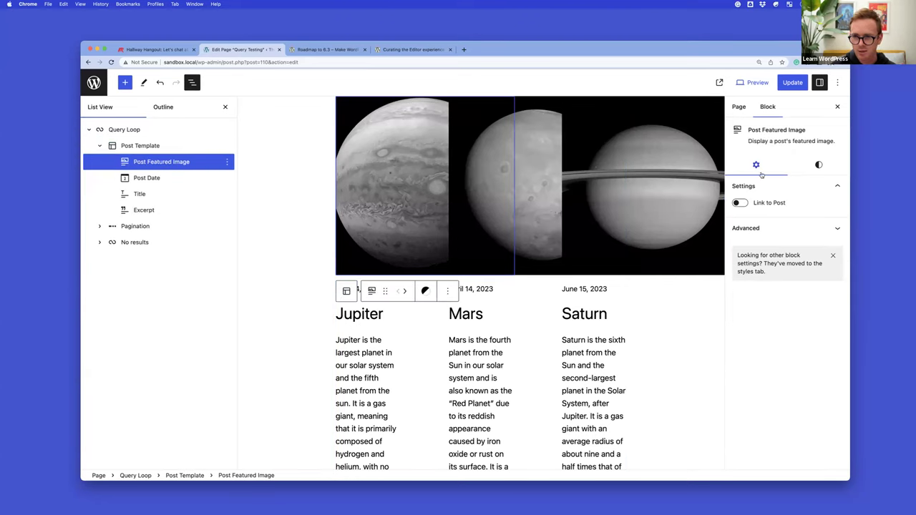
click(816, 166)
scroll(774, 327, down, 3)
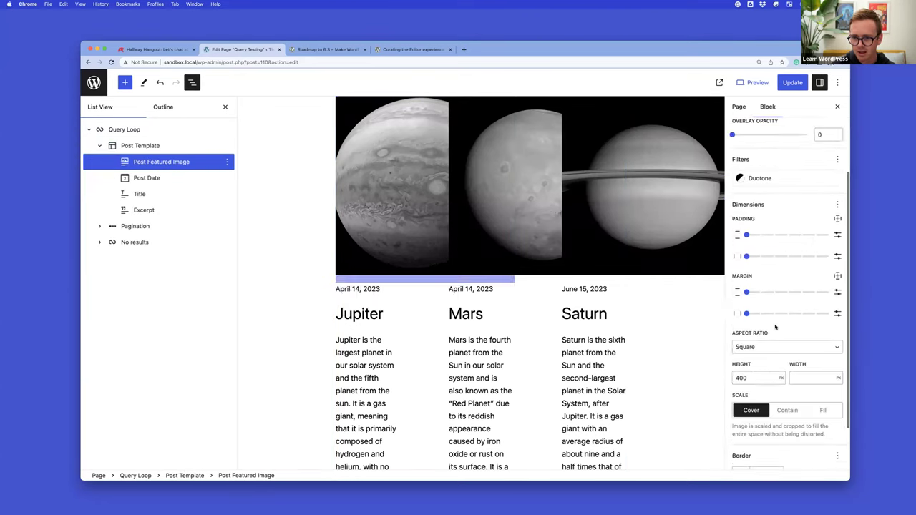
scroll(774, 327, down, 2)
click(751, 303)
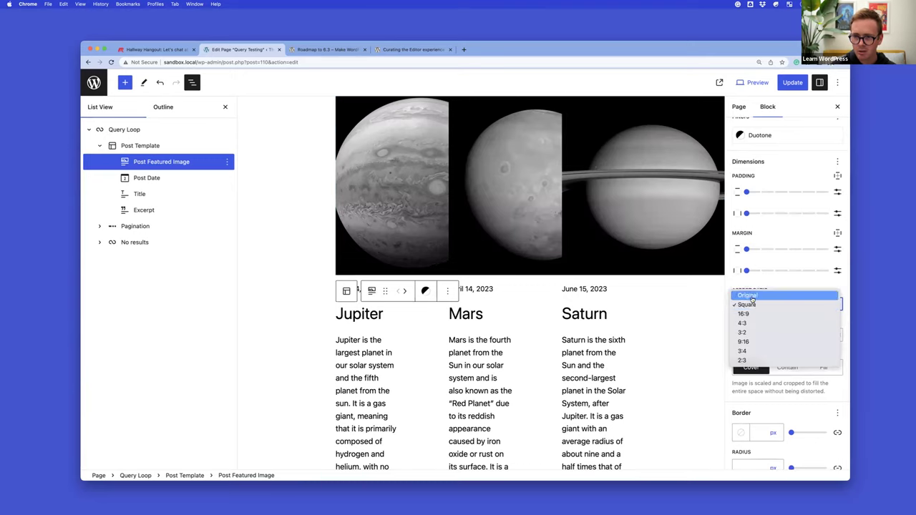
click(748, 296)
click(751, 304)
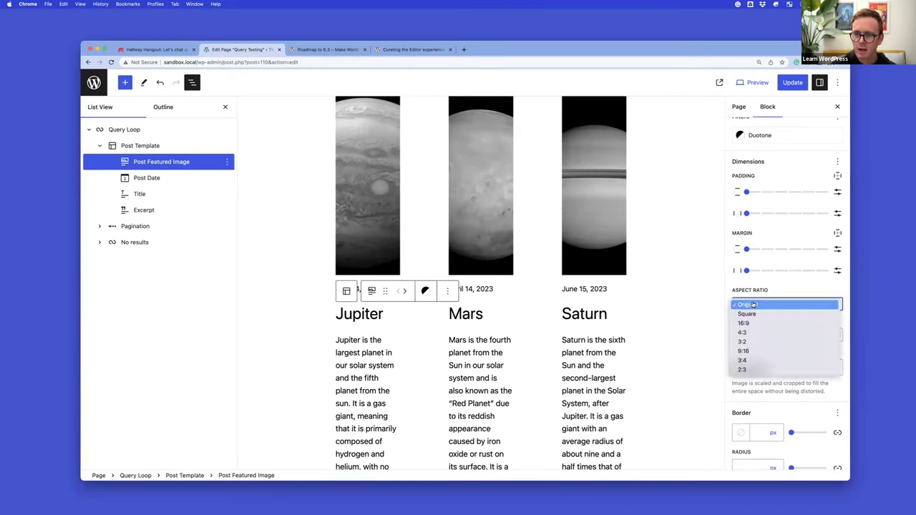
click(759, 315)
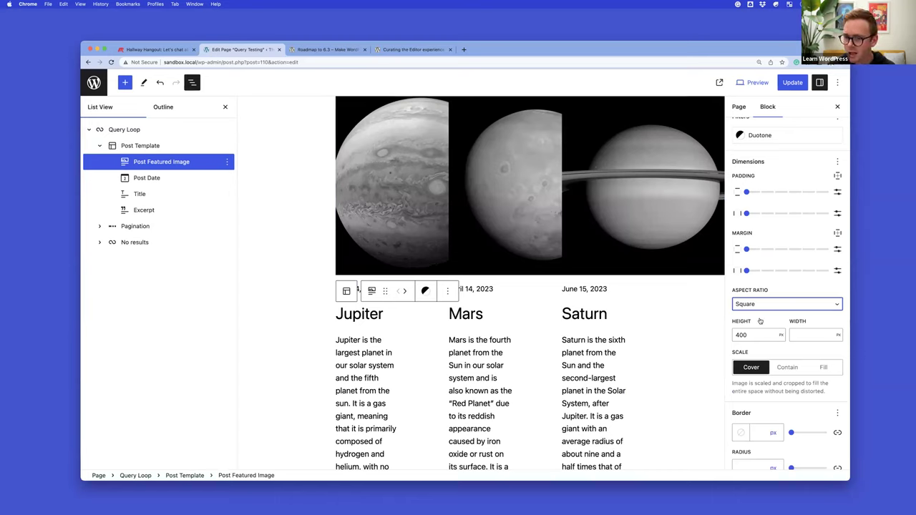
- Clear the height value of the Post Featured Image block, keeping the Square aspect ratio
click(770, 306)
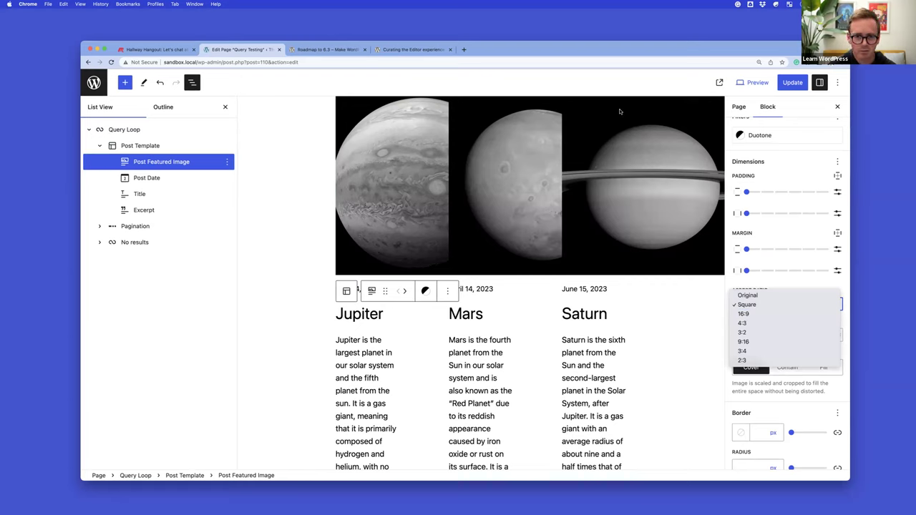
click(783, 283)
click(752, 334)
key(BackSpace)
key(BackSpace)
key(BackSpace)
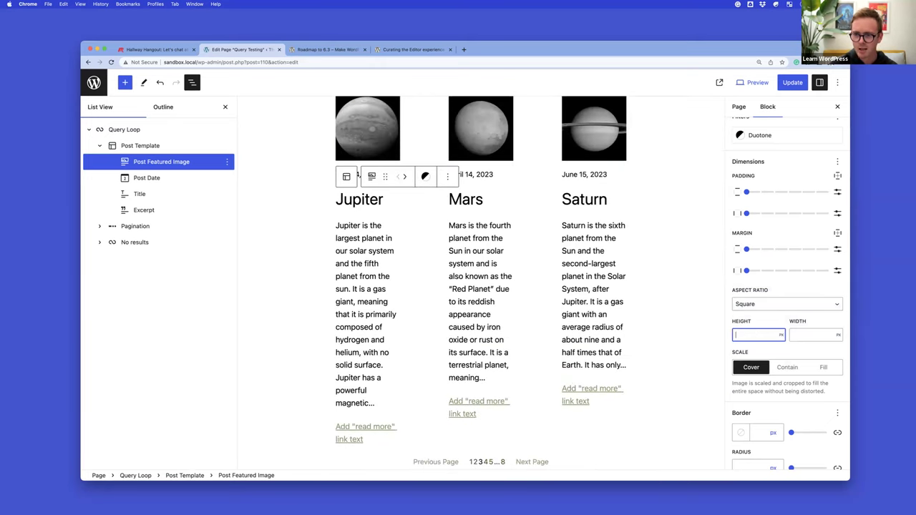
scroll(787, 358, up, 3)
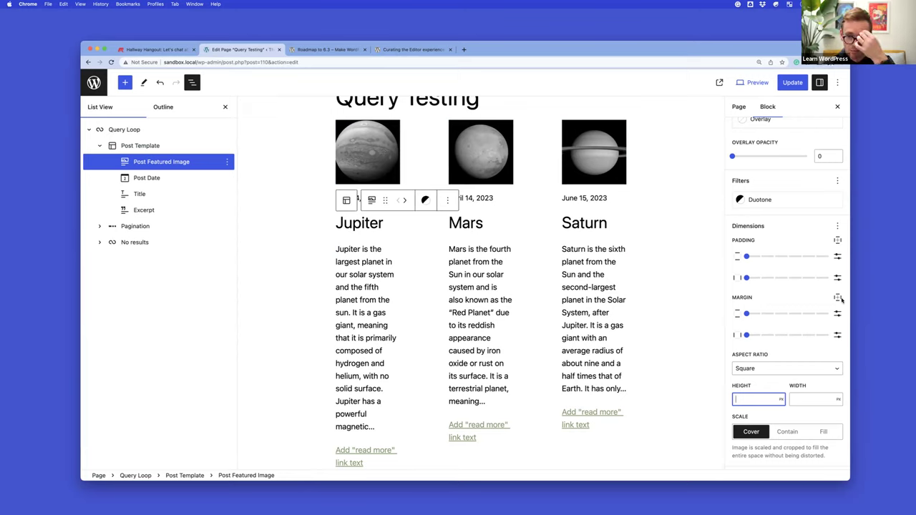
- Review the Title block's spacing styles and its padding side options, keeping Horizontal & vertical selected
click(469, 225)
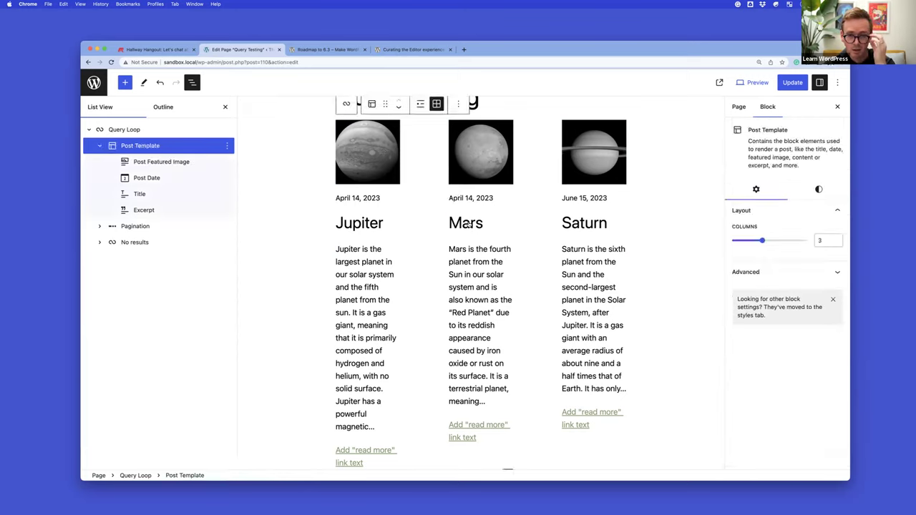
click(470, 225)
click(818, 173)
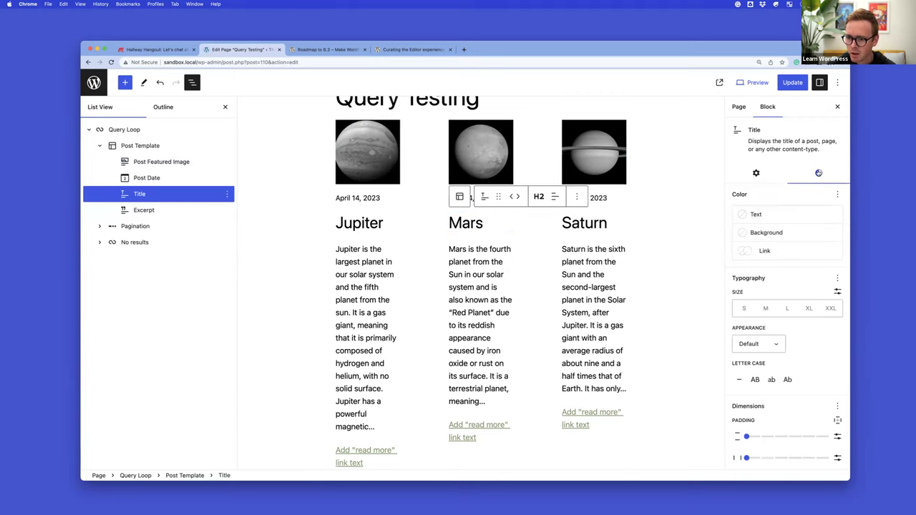
scroll(804, 391, down, 2)
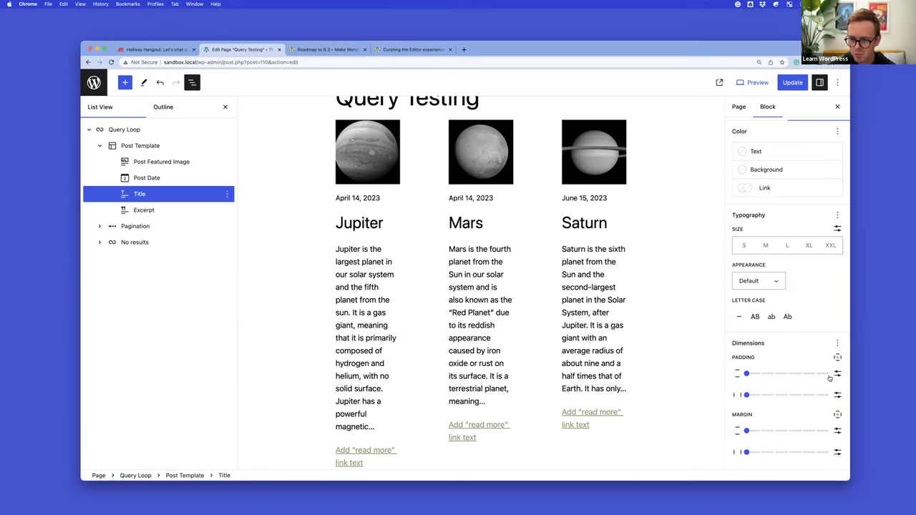
mouse_move(827, 393)
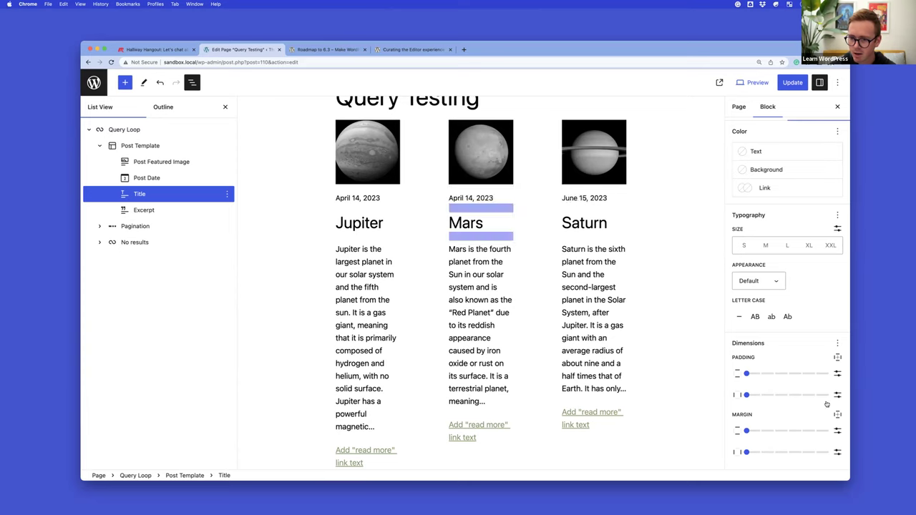
click(837, 357)
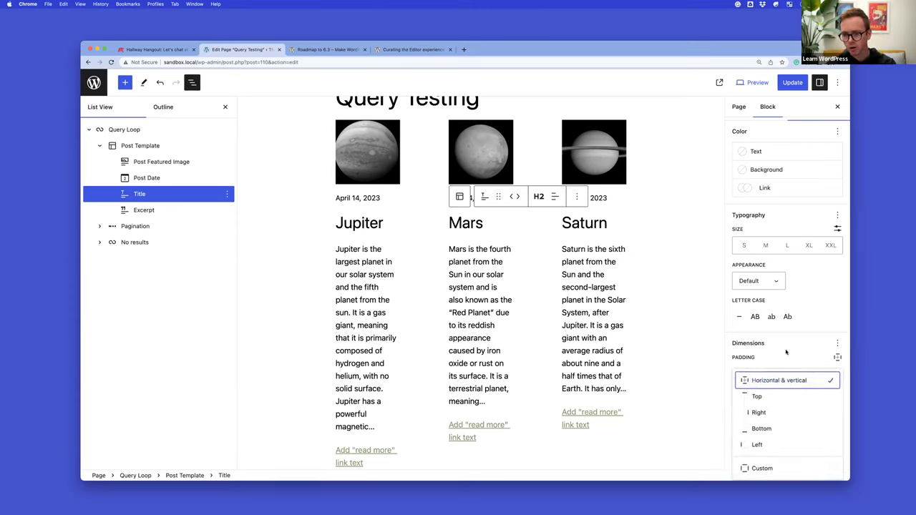
click(776, 380)
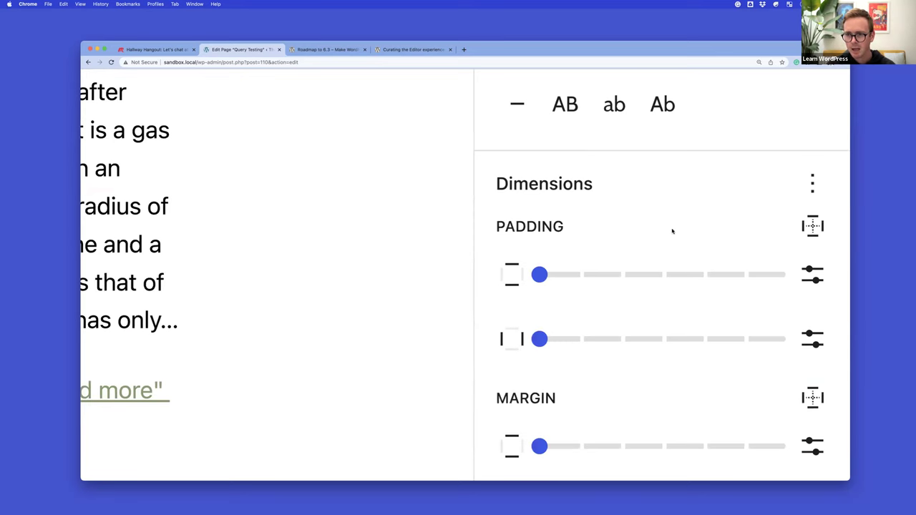
- Try the single-side Top and Bottom padding options on the Title block and switch its padding to Custom
click(811, 226)
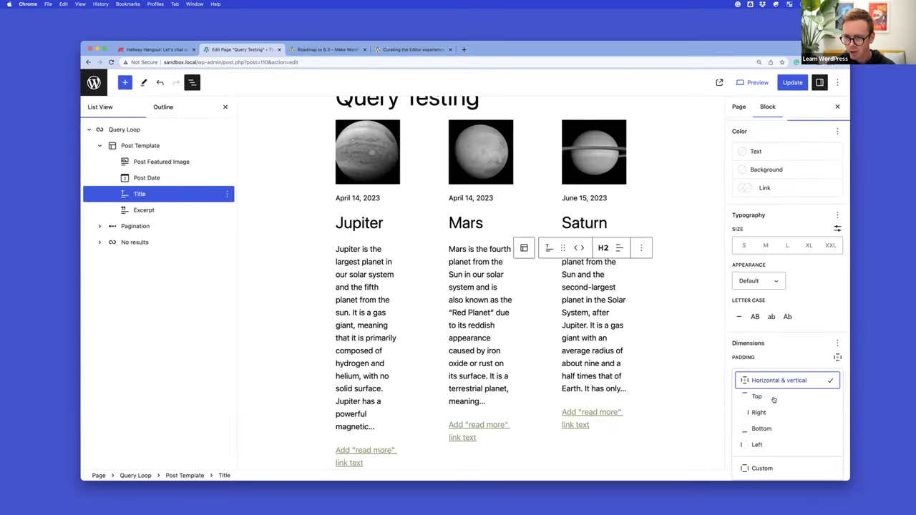
click(771, 422)
click(837, 397)
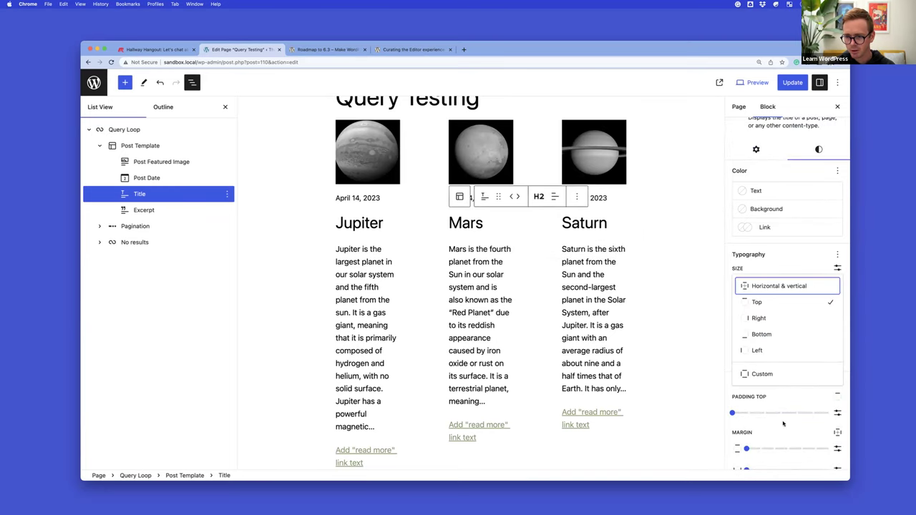
click(760, 336)
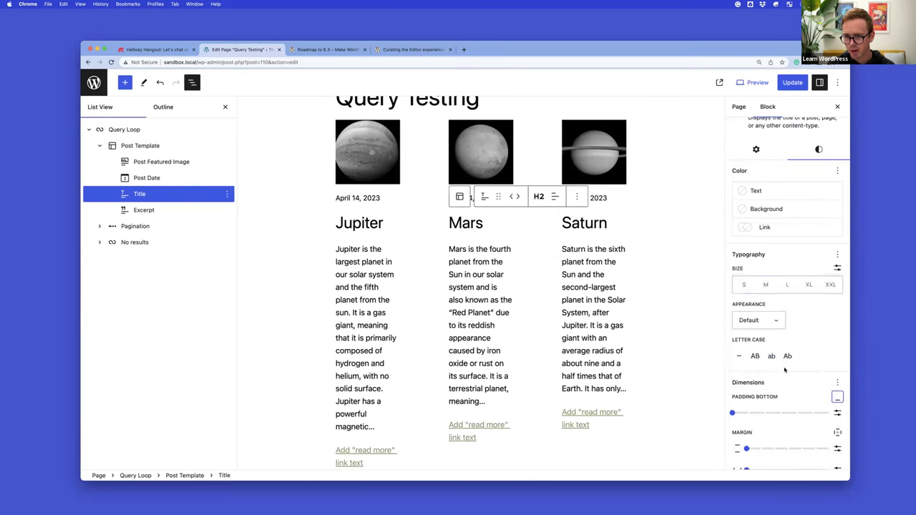
click(838, 397)
click(782, 375)
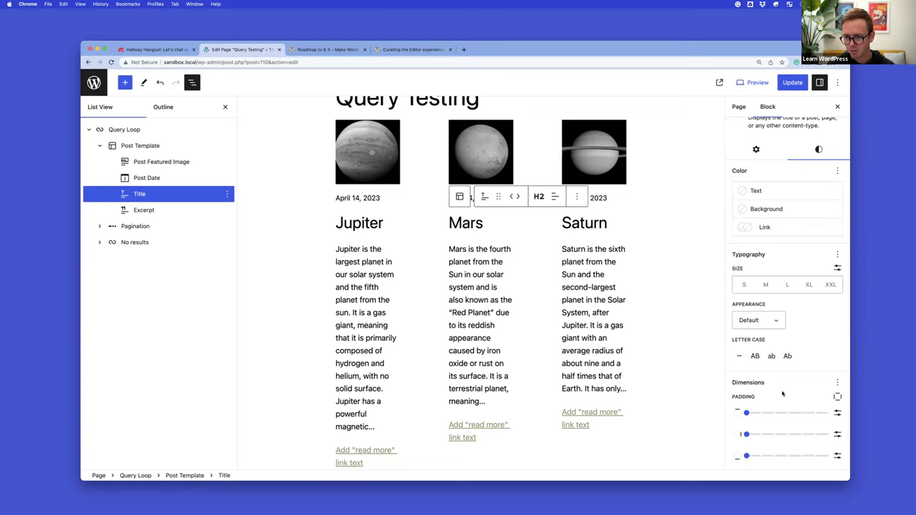
scroll(783, 395, down, 2)
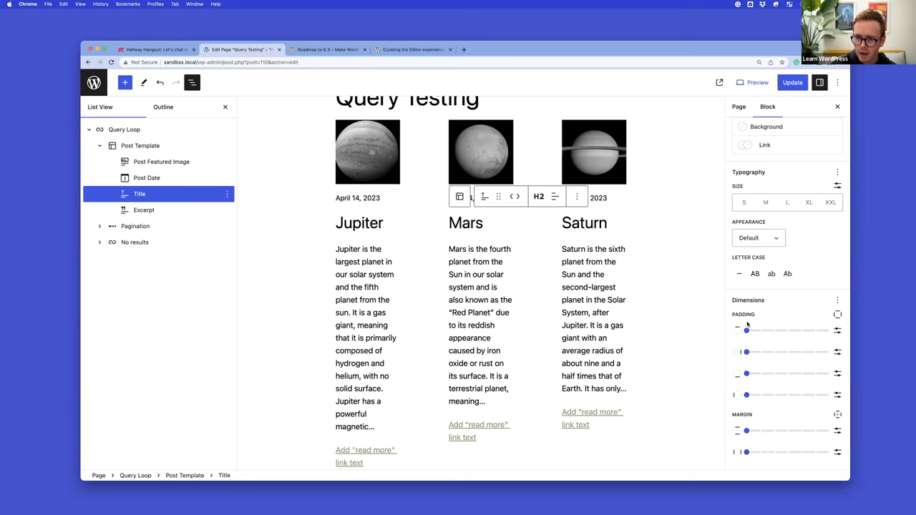
scroll(572, 268, up, 2)
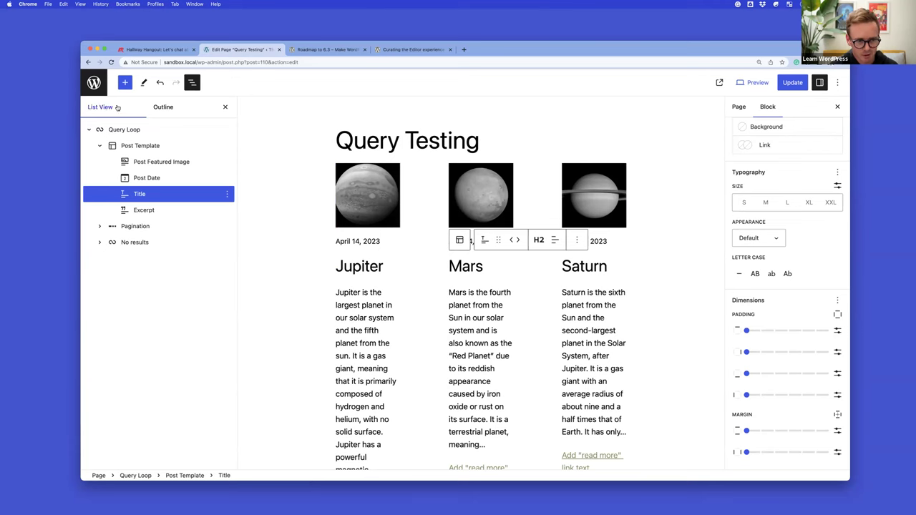
- Leave the page editor for the dashboard, open the Site Editor and show its header navigation menu
click(94, 83)
click(478, 180)
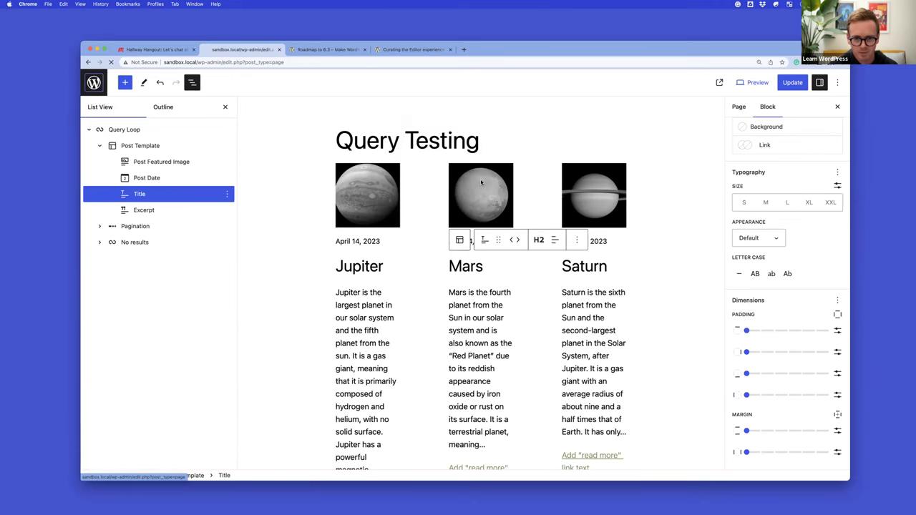
mouse_move(125, 217)
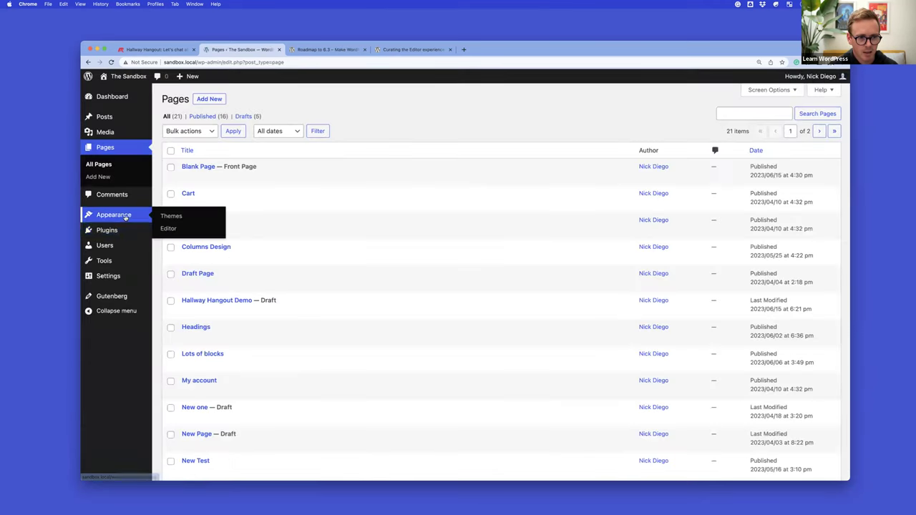
click(169, 228)
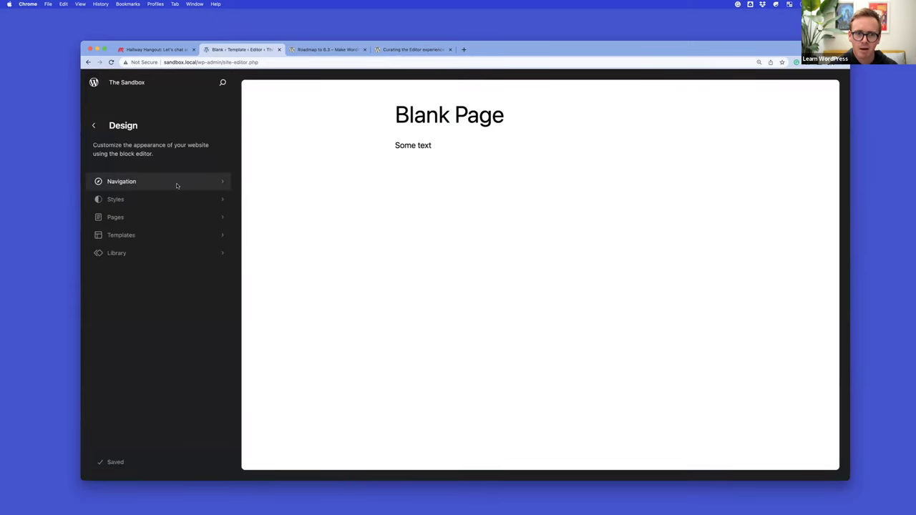
click(177, 183)
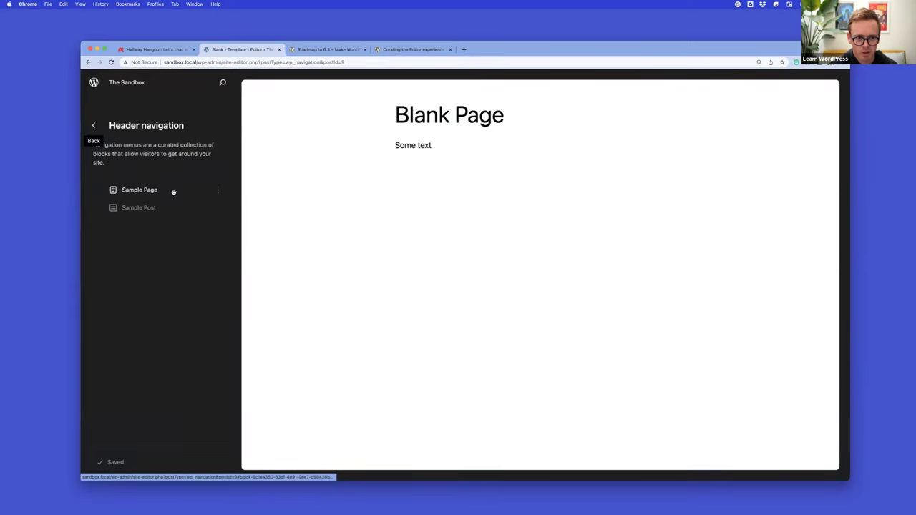
- Edit the Blank Page in the Site Editor and replace its "Some text" paragraph with a Navigation block
click(421, 146)
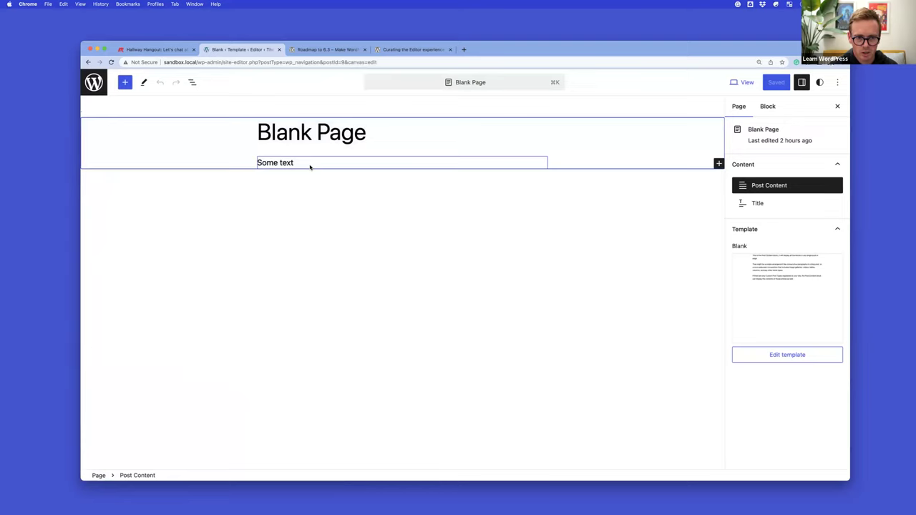
click(308, 163)
triple_click(308, 163)
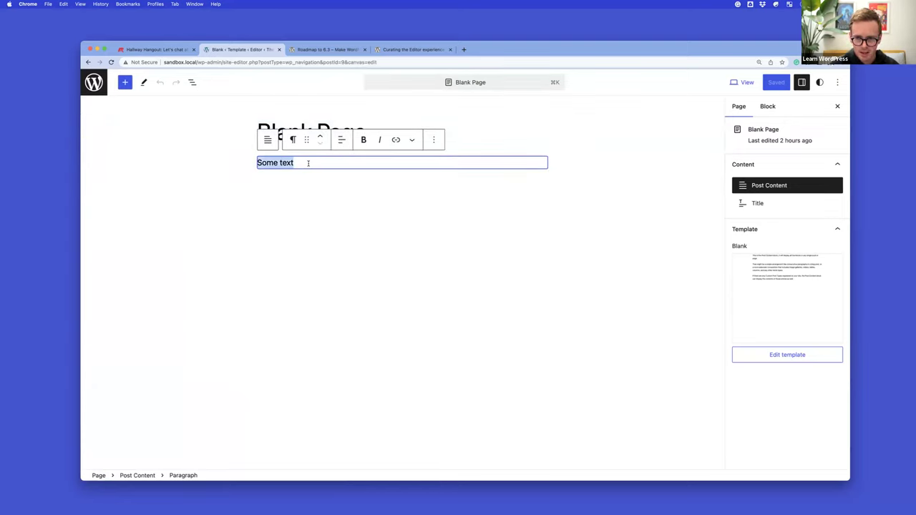
text(/)
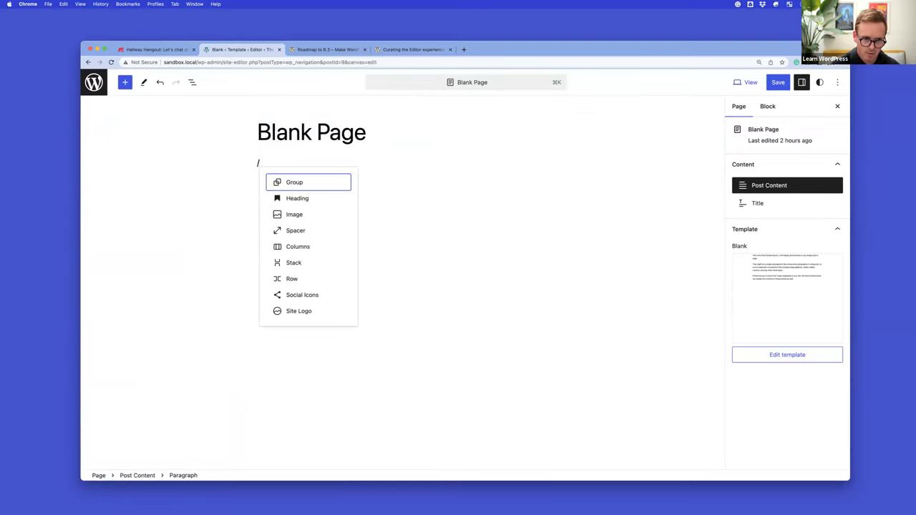
text(nav)
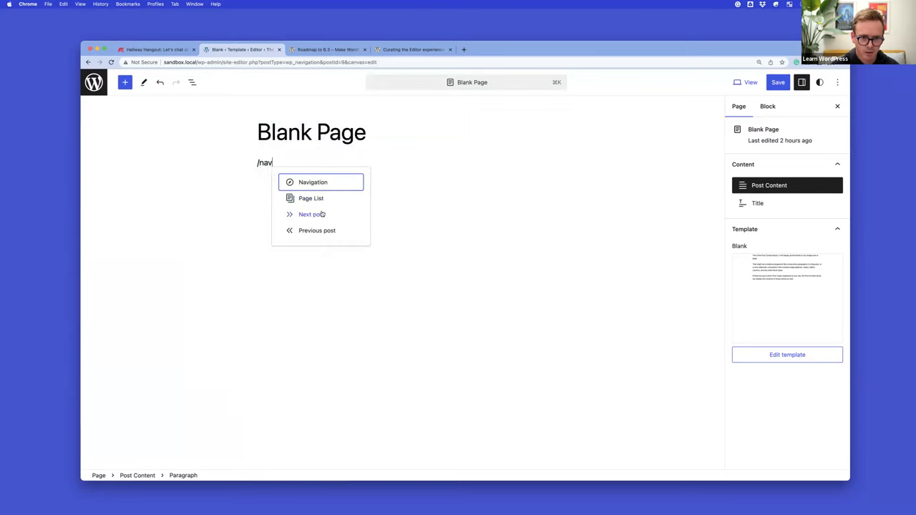
click(316, 181)
click(403, 188)
click(334, 160)
click(351, 161)
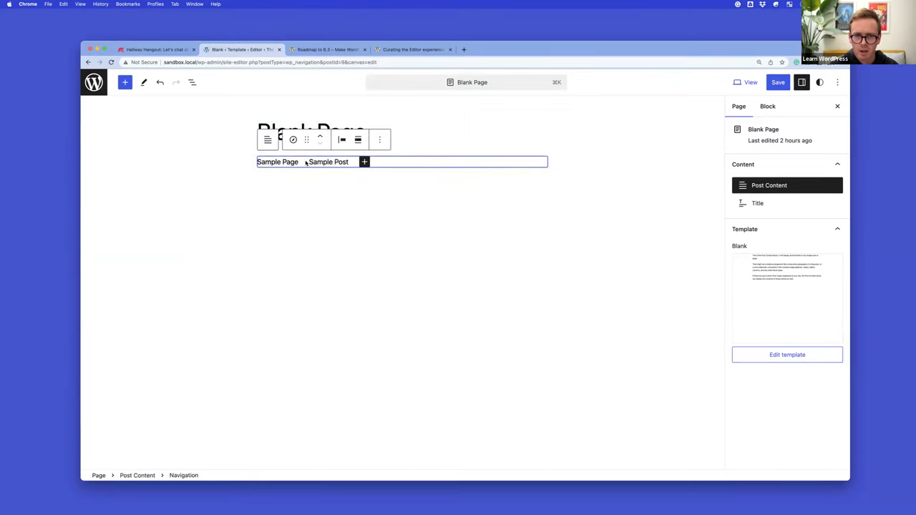
- Inspect the settings of the Navigation block's Sample Post and Sample Page links with the page's block list shown
click(315, 162)
click(768, 111)
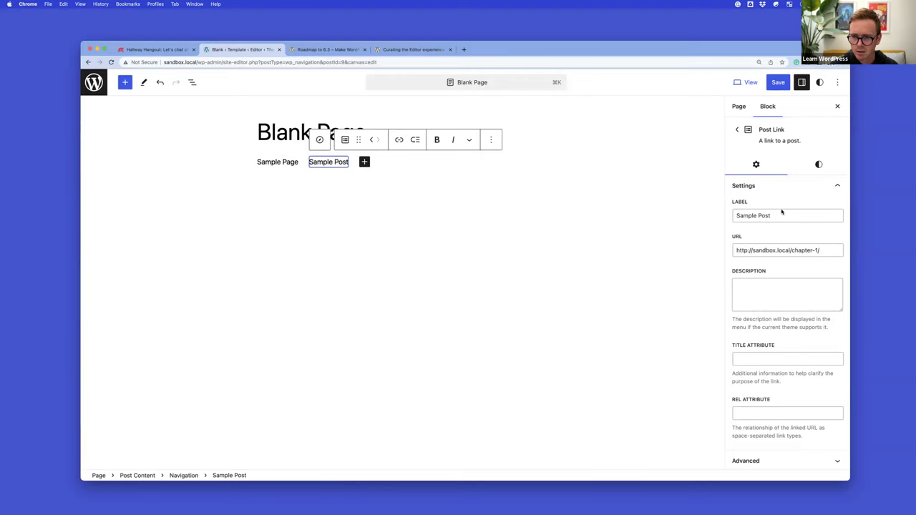
click(737, 130)
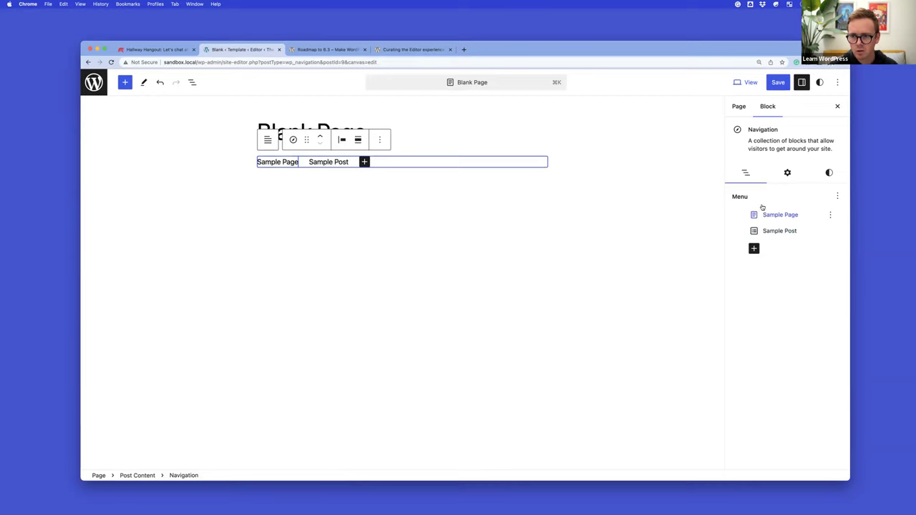
click(192, 82)
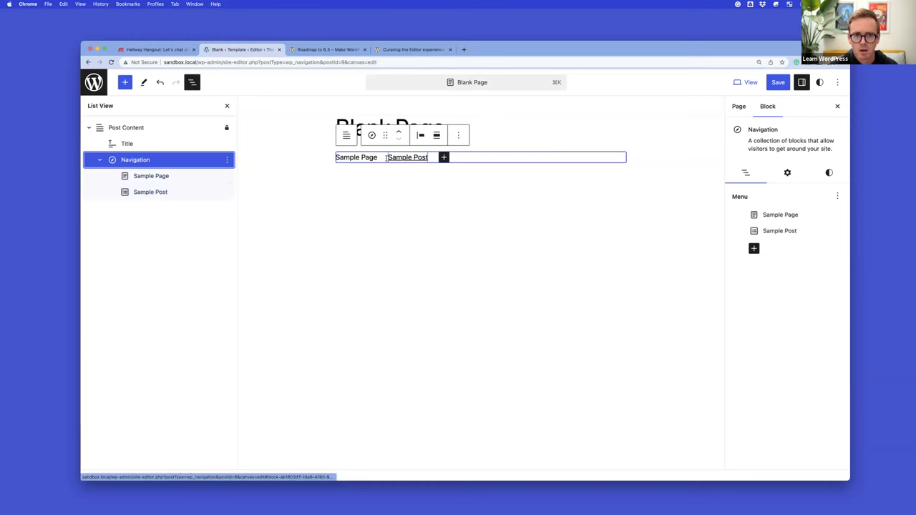
click(422, 157)
click(356, 157)
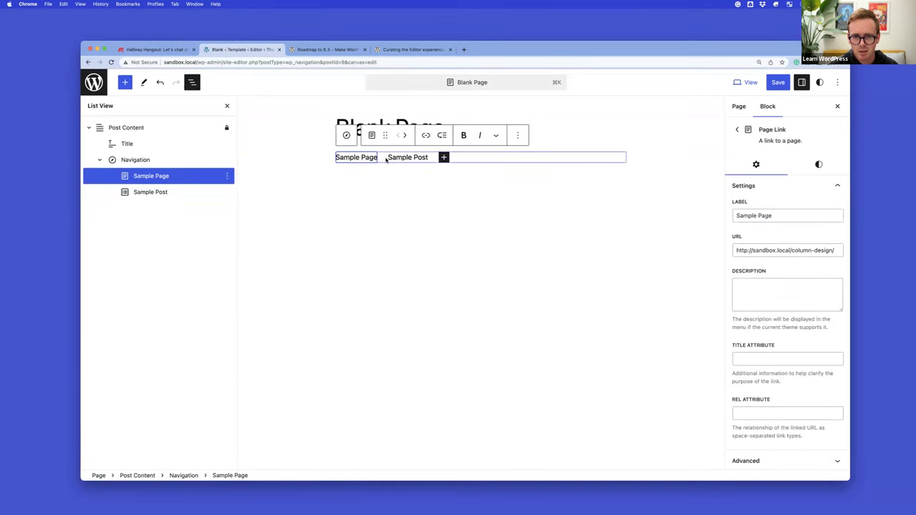
click(408, 157)
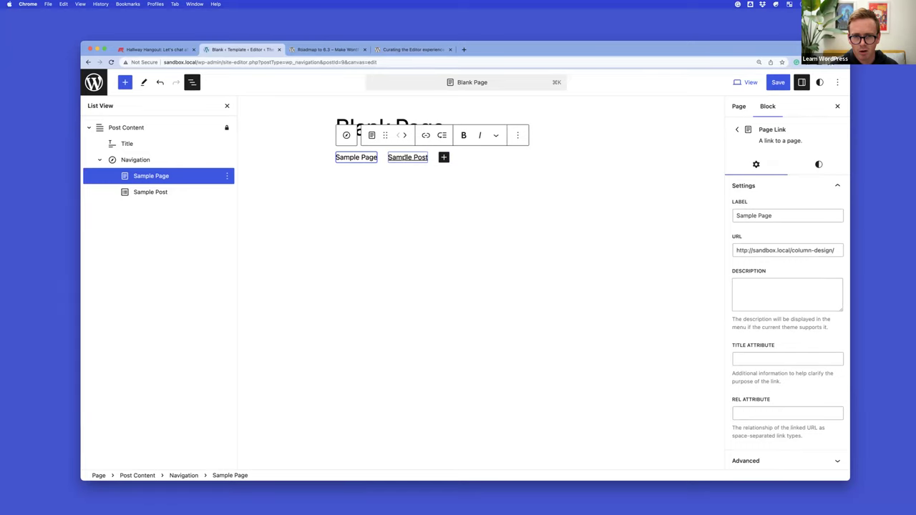
- Compare the Page Link and Post Link settings by selecting Sample Page and then Sample Post in the Blank Page content
click(361, 157)
click(401, 157)
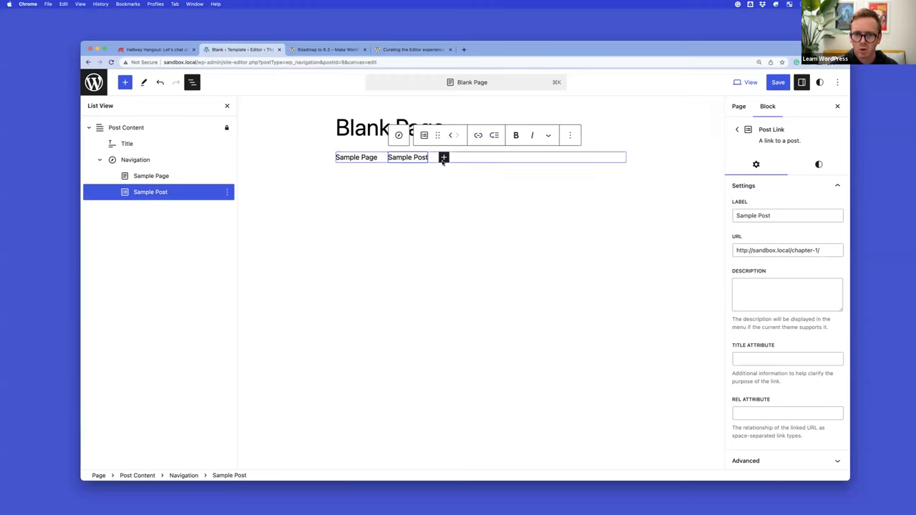
key(super+a)
scroll(807, 223, down, 2)
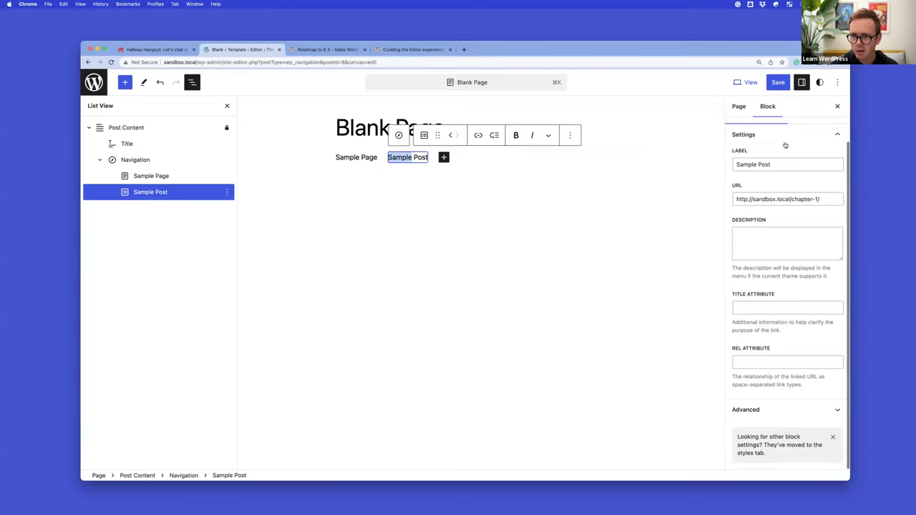
scroll(807, 224, up, 2)
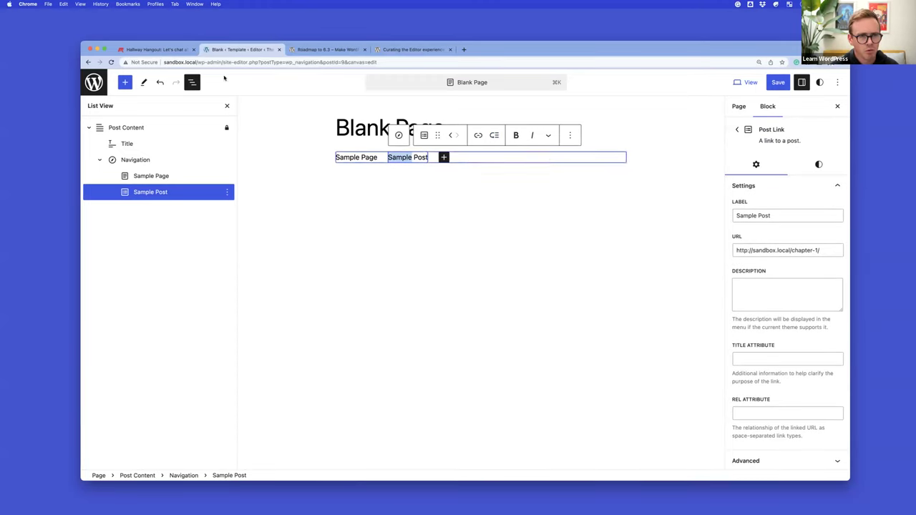
- Leave the Blank Page editor and show the Sample Page's details from the Site Editor's header navigation menu
click(95, 84)
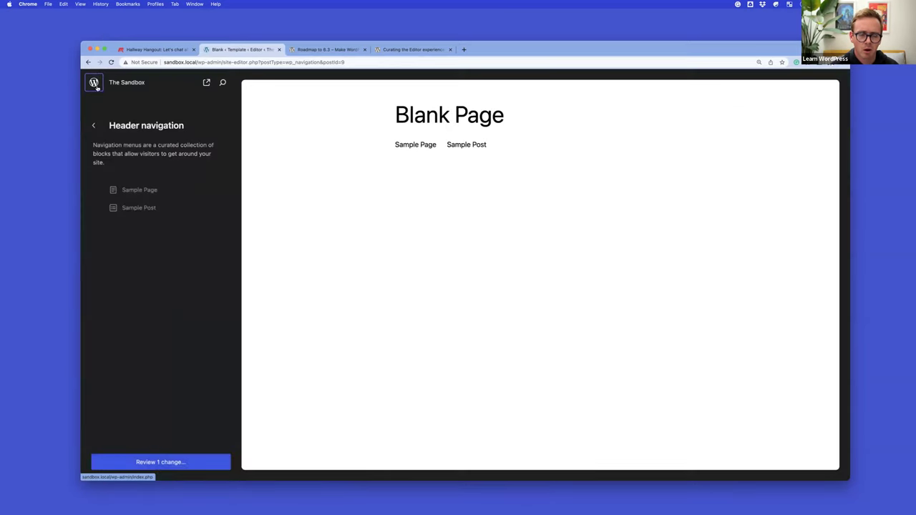
click(95, 127)
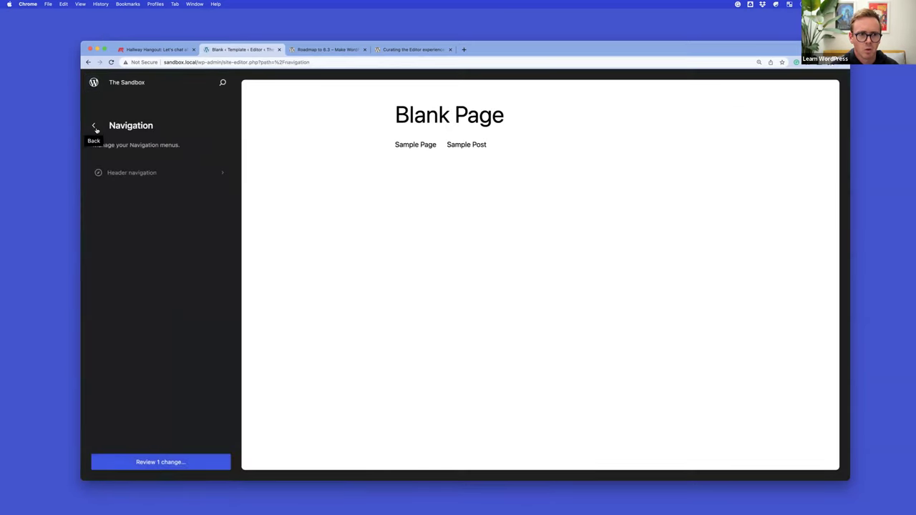
click(93, 126)
click(127, 181)
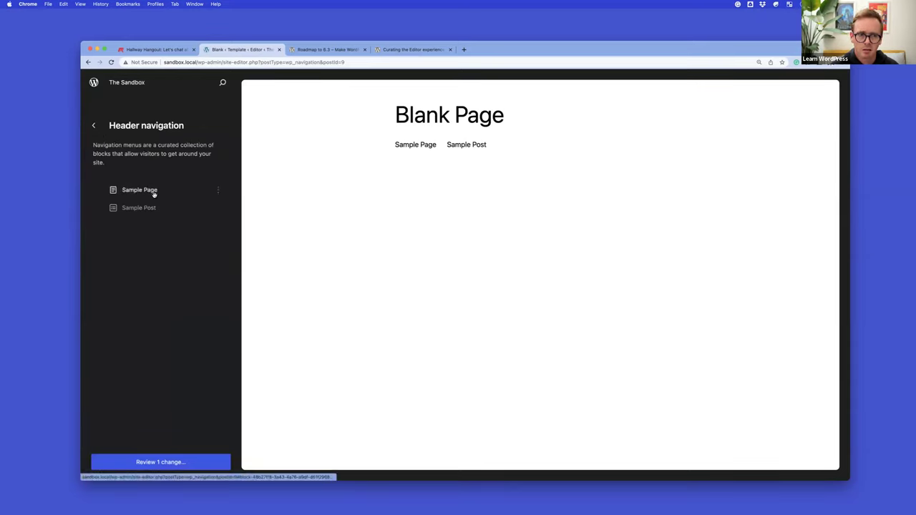
click(154, 193)
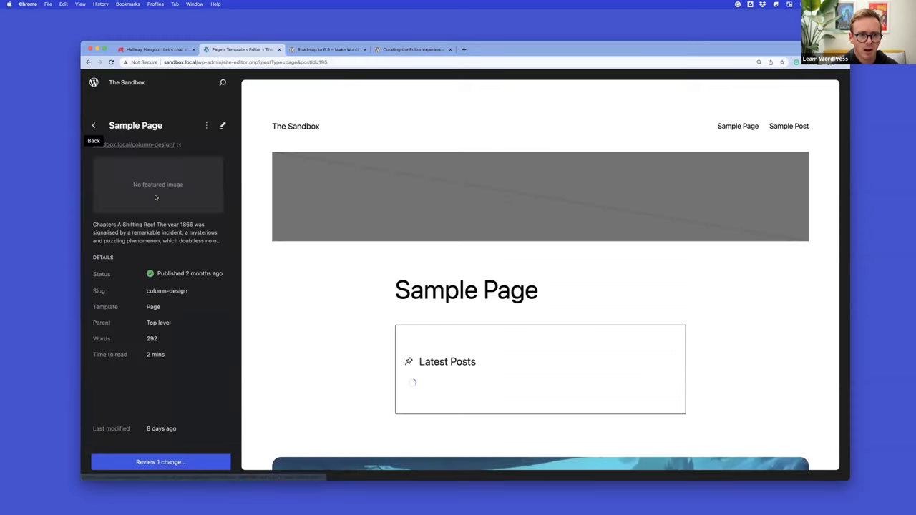
- Go back to the header navigation menu and view the Sample Post entry, returning once to view it again
click(91, 125)
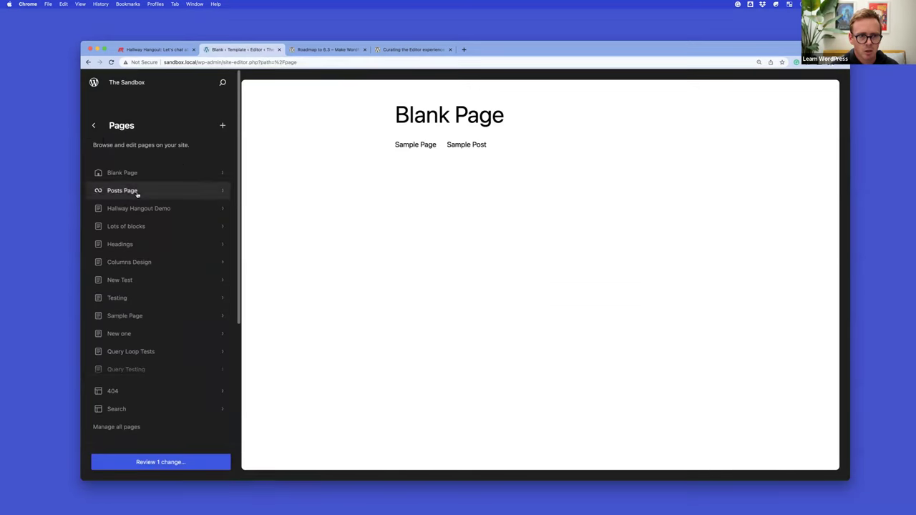
click(92, 126)
click(121, 181)
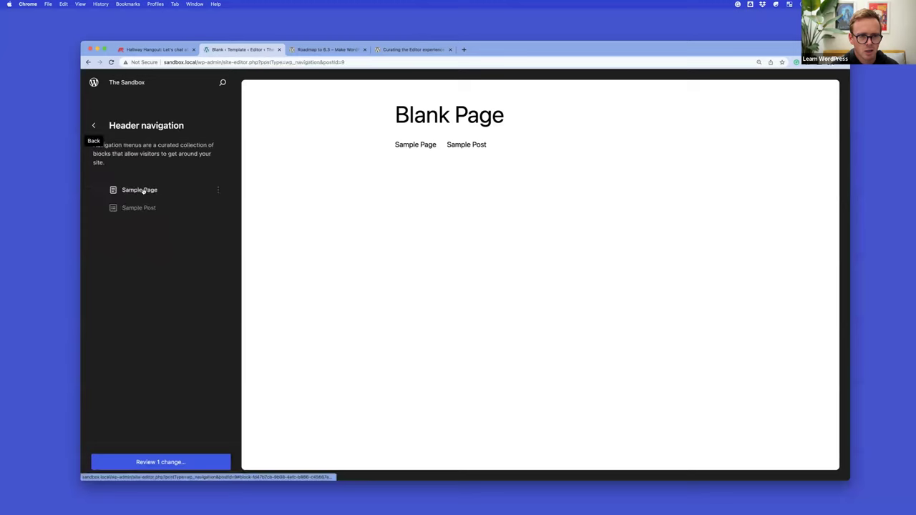
click(134, 213)
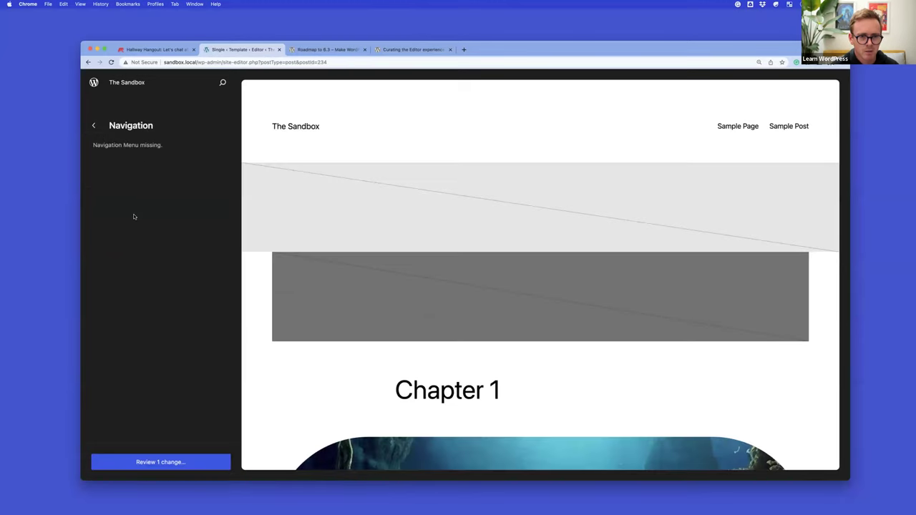
click(93, 125)
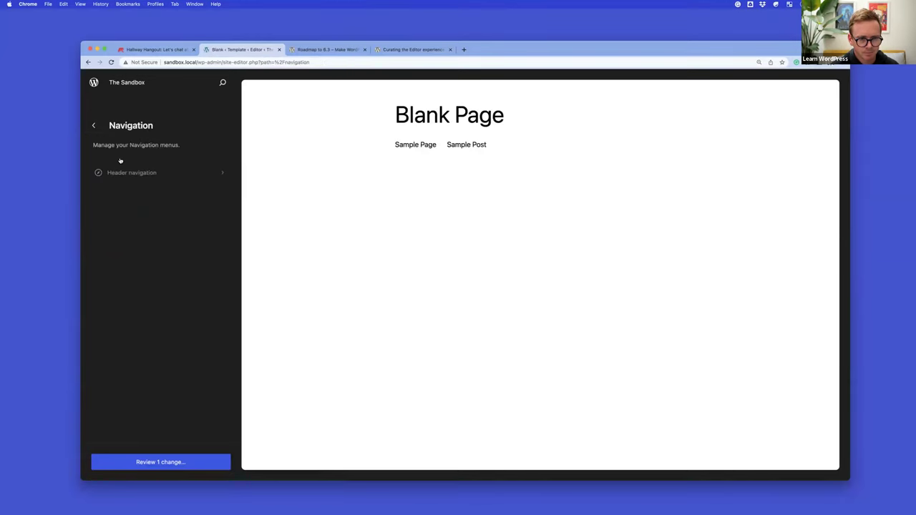
click(139, 177)
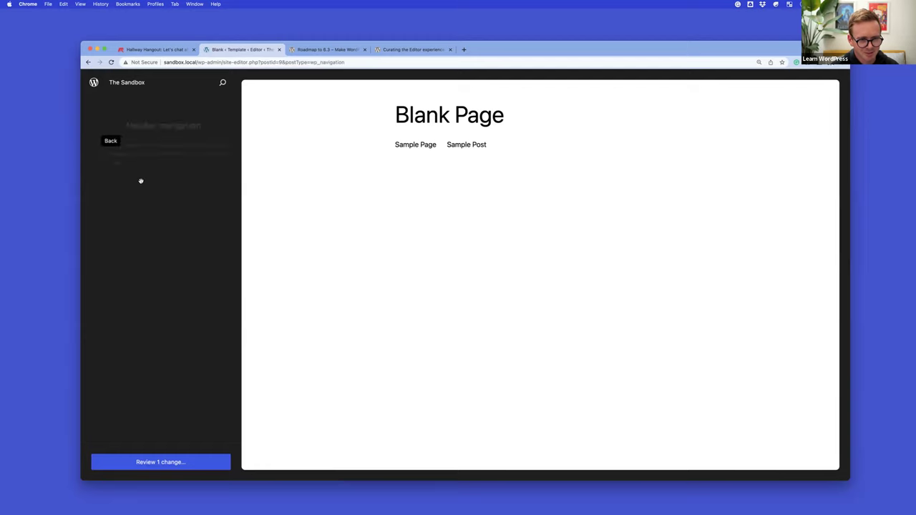
click(145, 212)
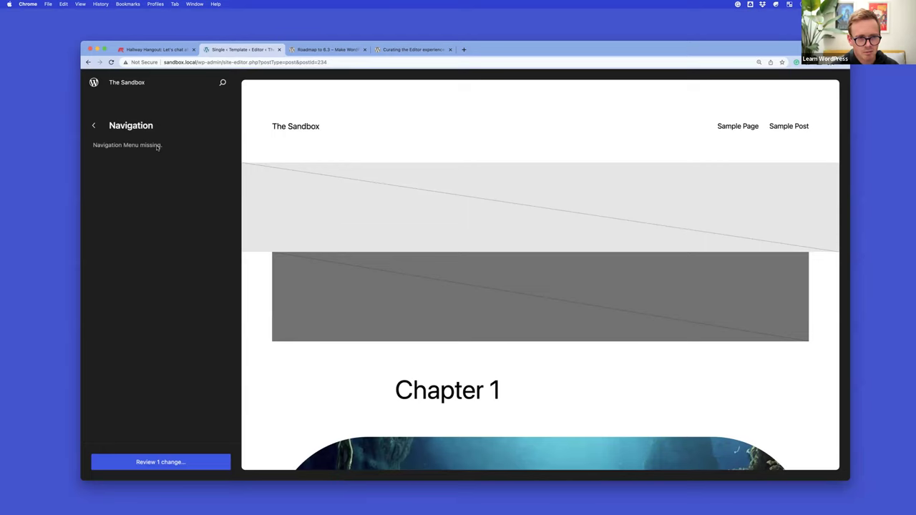
- Open the Chapter 1 post for editing, switch to its Single template and inspect the header's Sample Post link settings
click(746, 114)
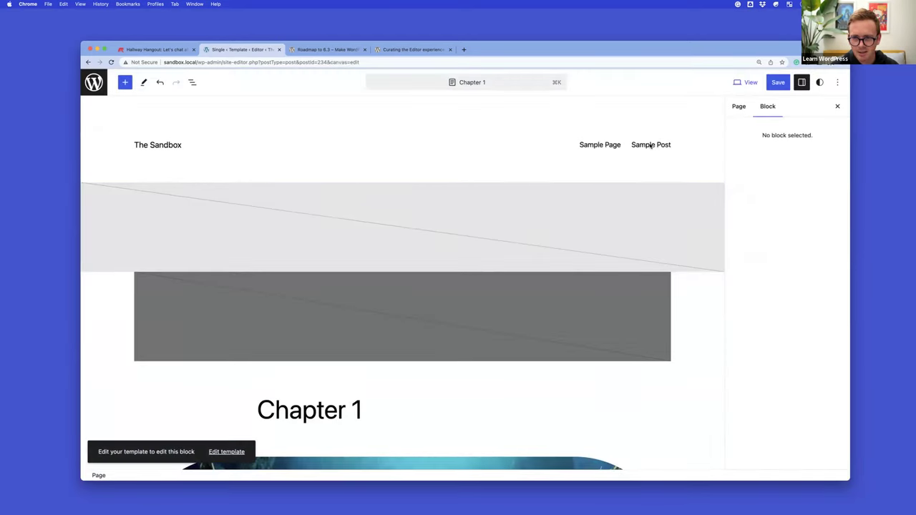
click(219, 454)
click(635, 145)
click(635, 144)
click(636, 145)
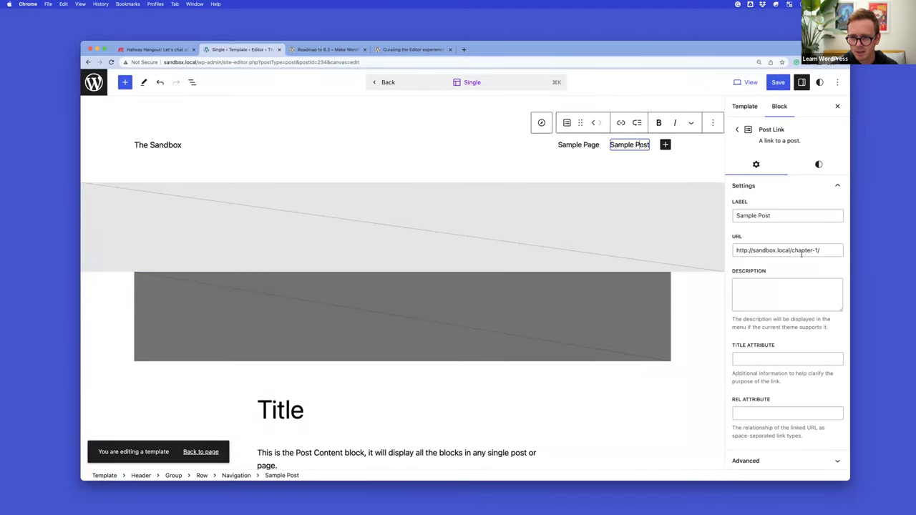
- Leave the Single template and reopen the Sample Page's details through the header navigation menu
click(98, 82)
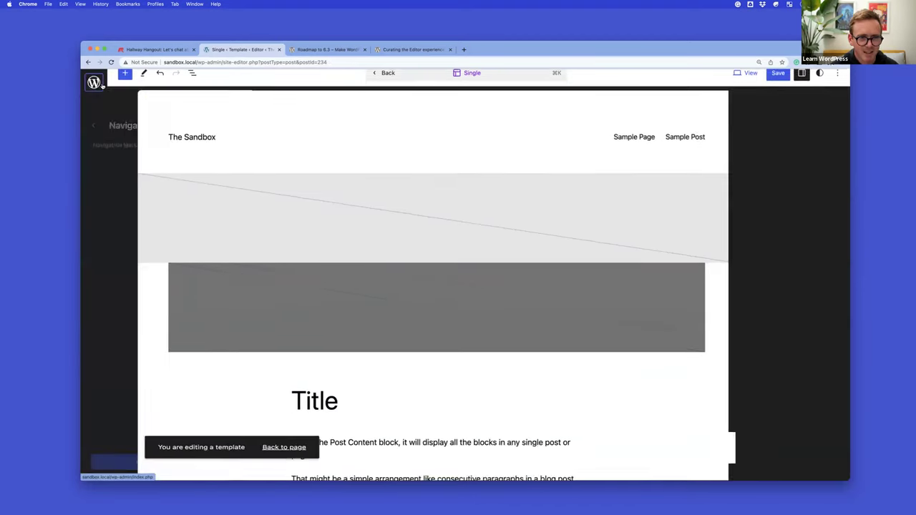
click(95, 127)
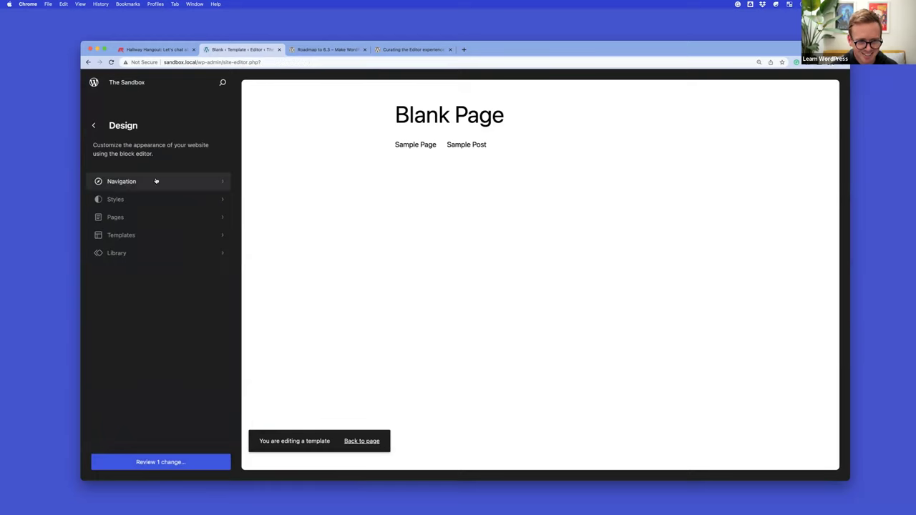
click(143, 183)
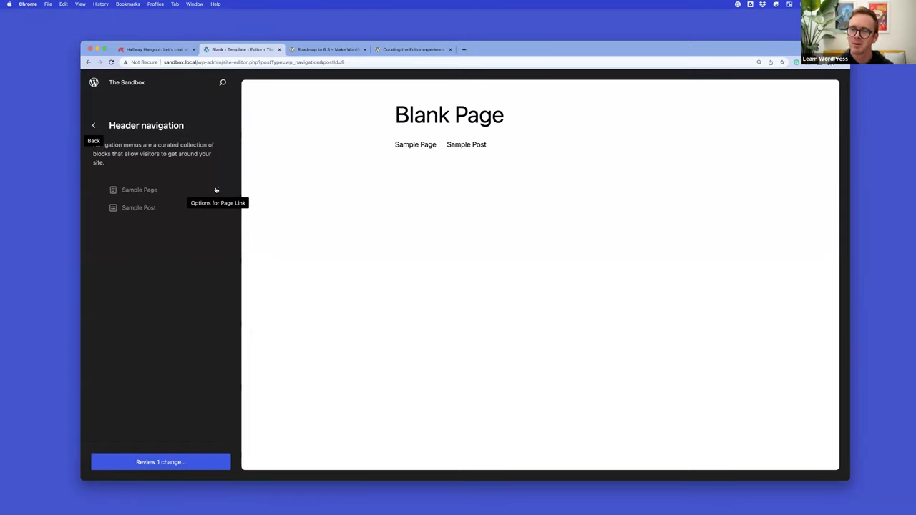
click(188, 193)
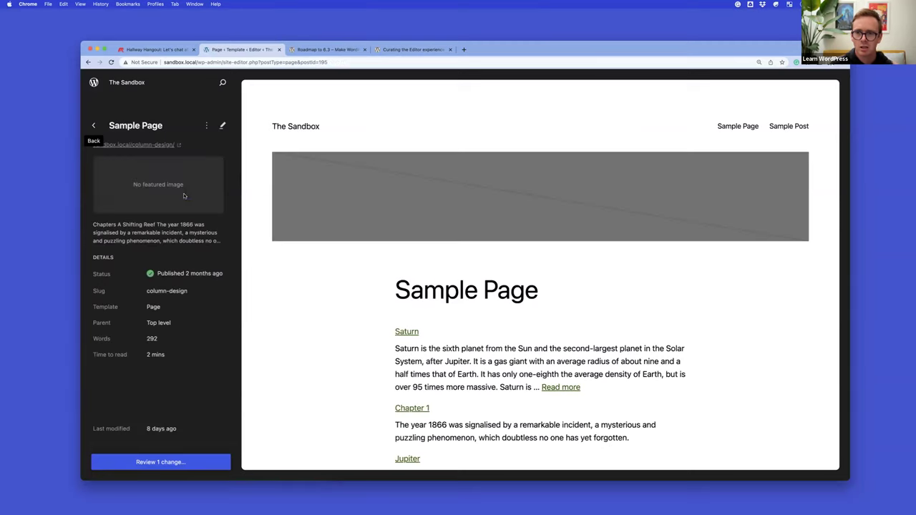
- Open Sample Page for editing, switch to its Page template and select the Navigation block in the header
click(737, 120)
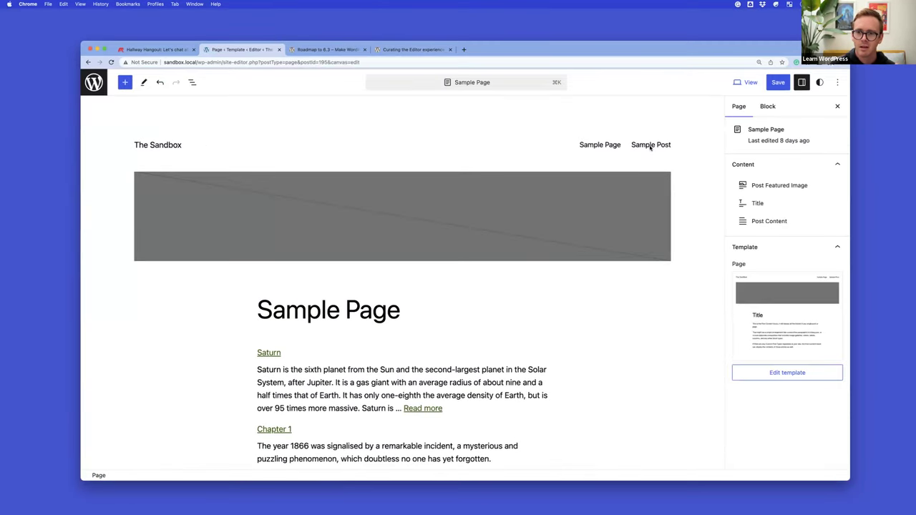
click(779, 378)
click(640, 152)
click(645, 147)
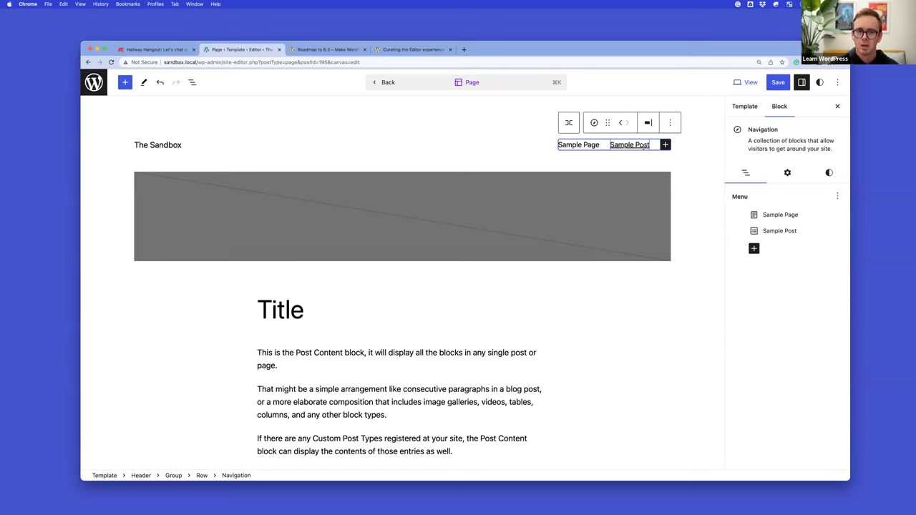
- Search Google for "wordpress vip" in a new browser tab and open the WordPress VIP website
click(463, 49)
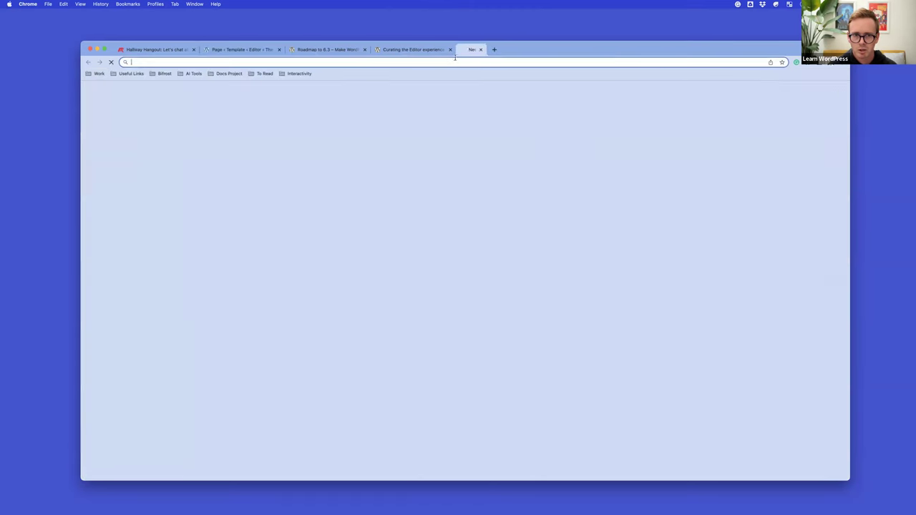
text(wordpress vip)
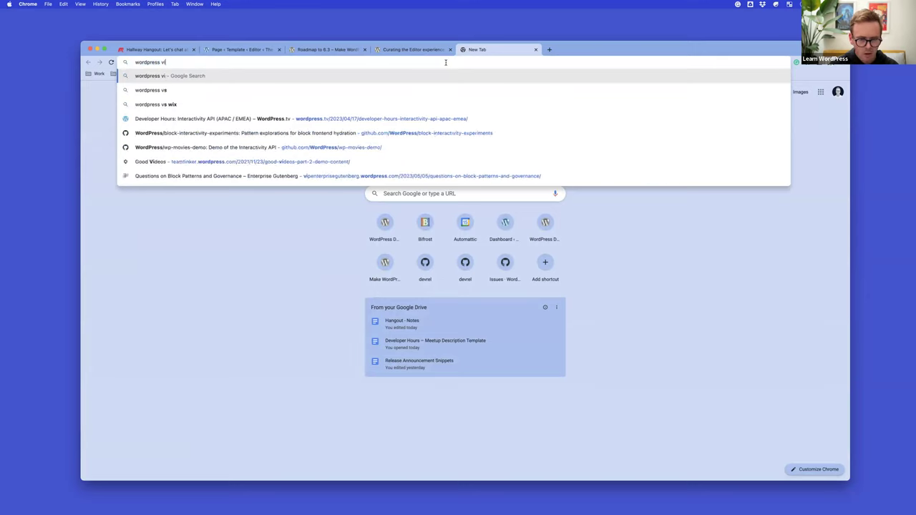
key(Return)
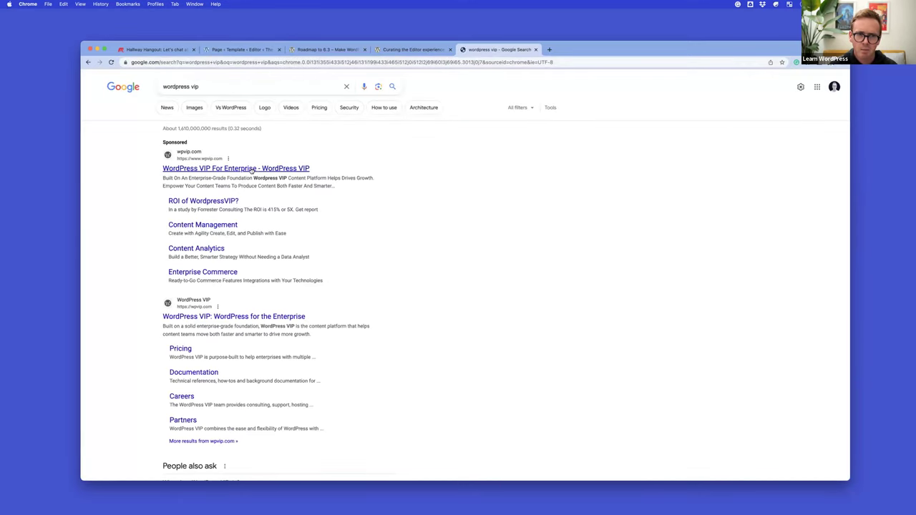
click(254, 170)
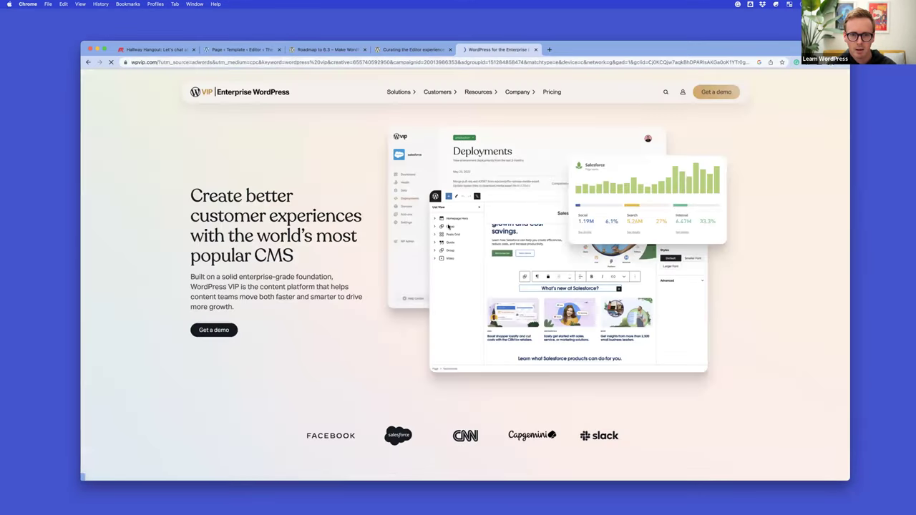
- Examine the WordPress VIP site's Solutions, Customers, Resources and Company mega menus and its Pricing page
click(401, 92)
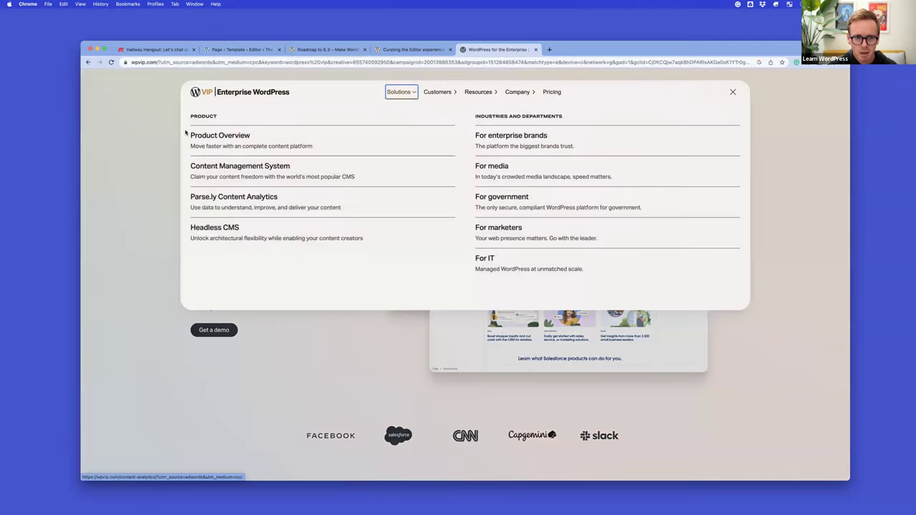
click(451, 95)
click(477, 93)
click(517, 93)
click(549, 94)
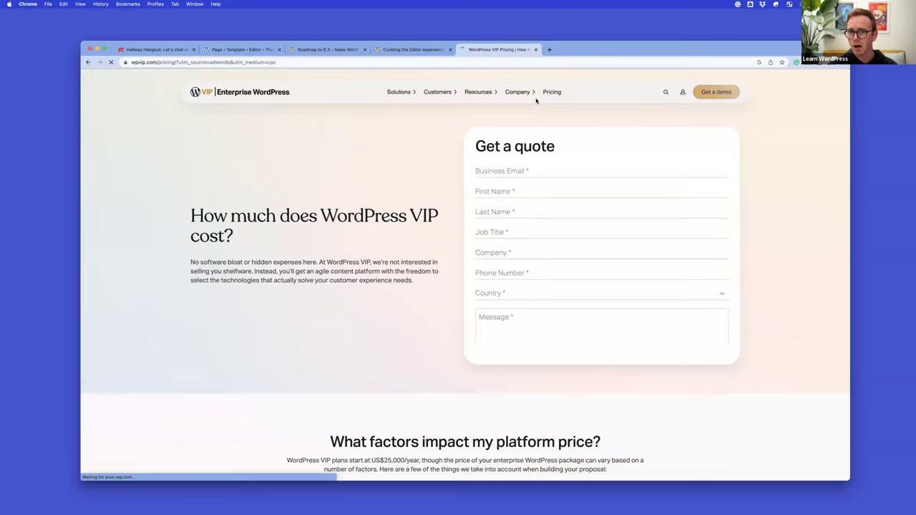
click(518, 92)
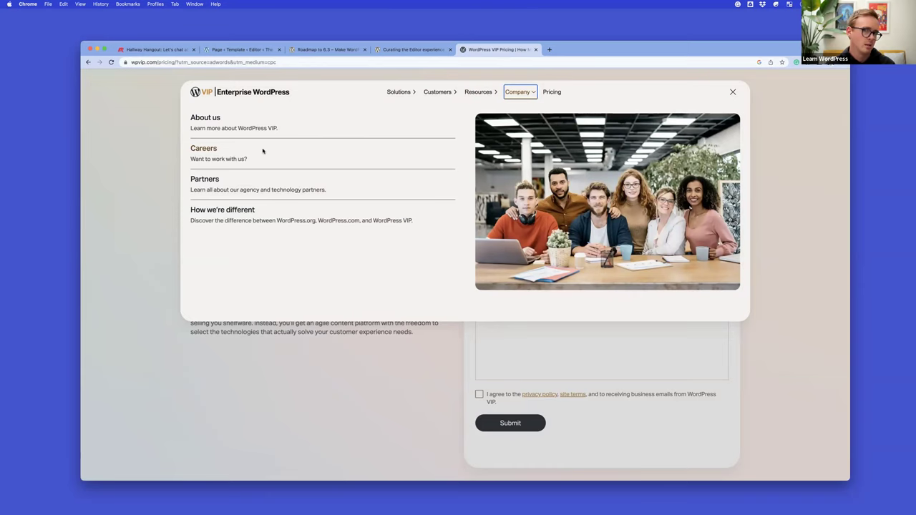
click(478, 93)
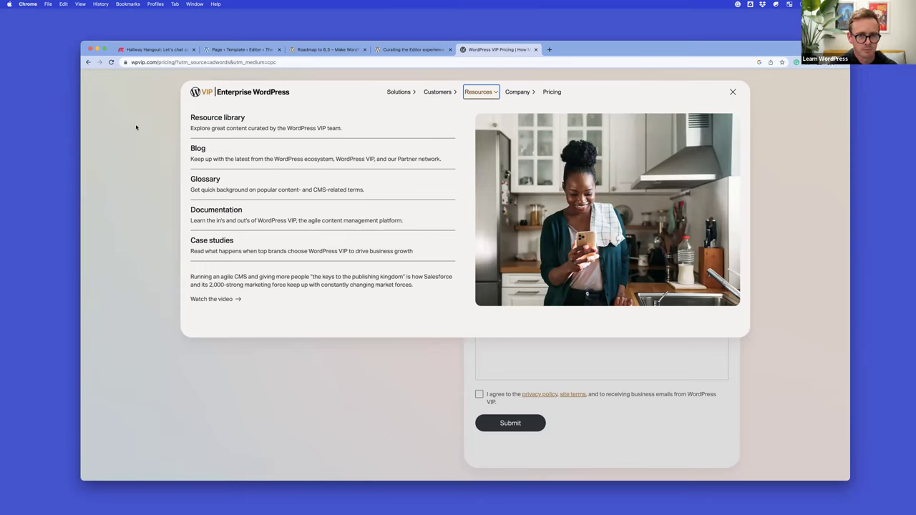
- Return to the Site Editor's browser tab, leave the Page template and show the header navigation menu
click(390, 50)
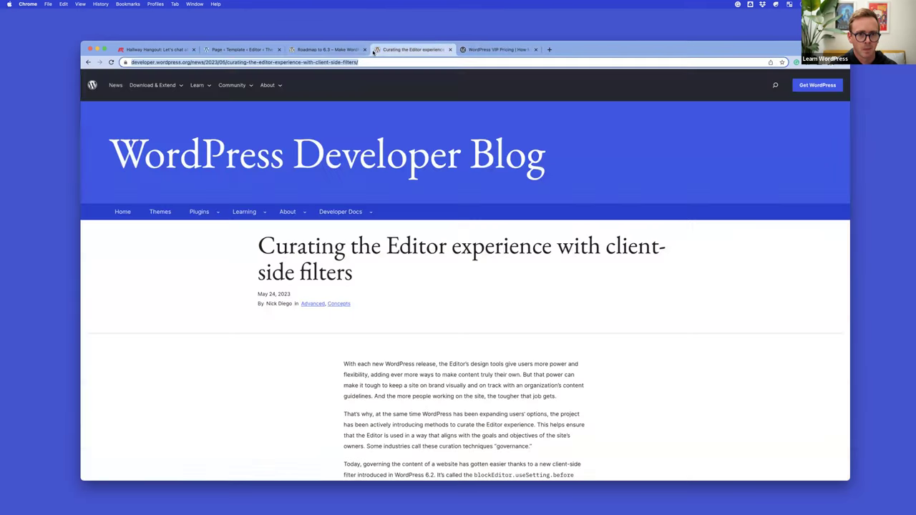
click(329, 50)
click(233, 50)
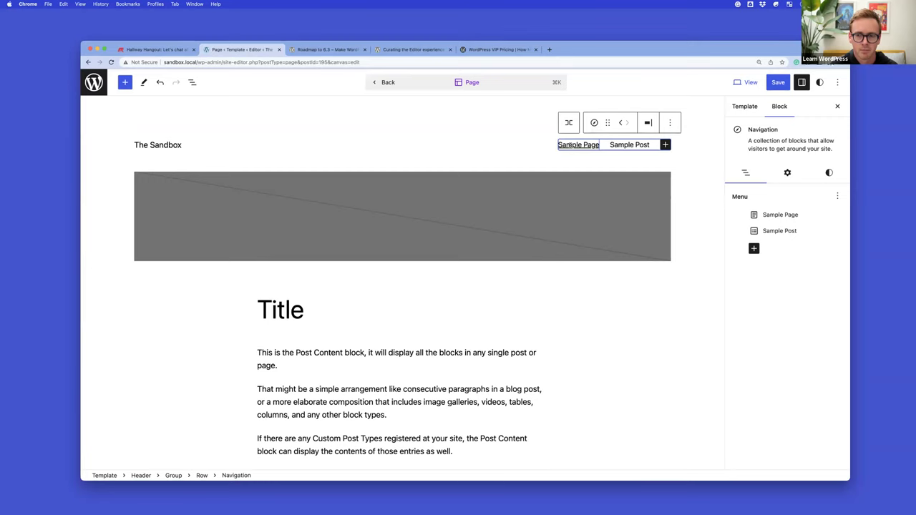
click(94, 82)
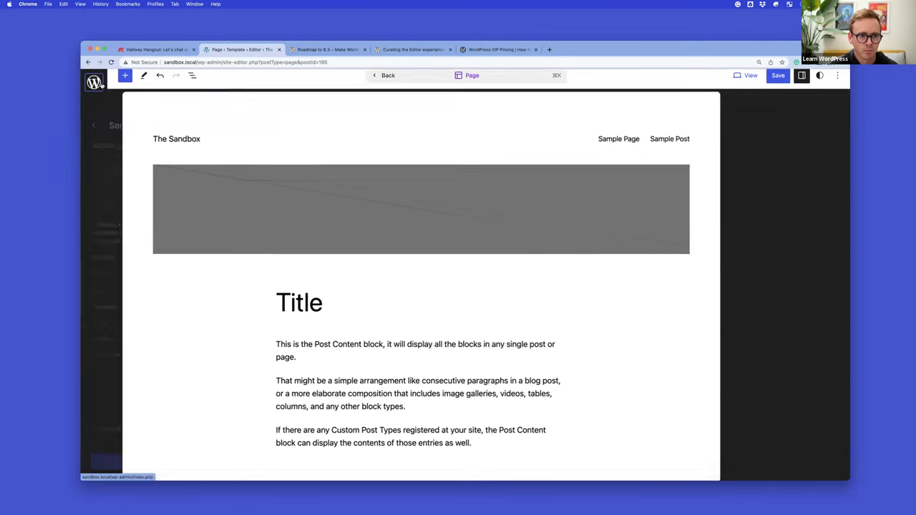
click(93, 125)
click(93, 125)
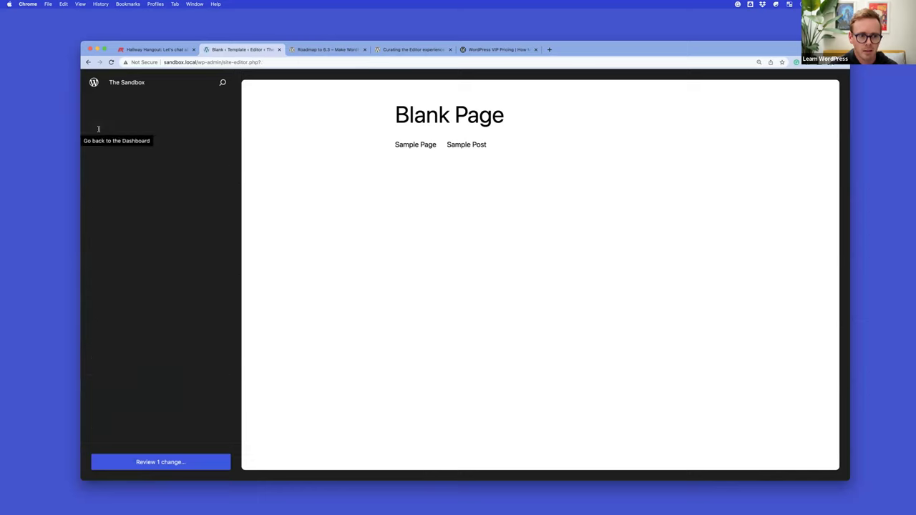
click(120, 181)
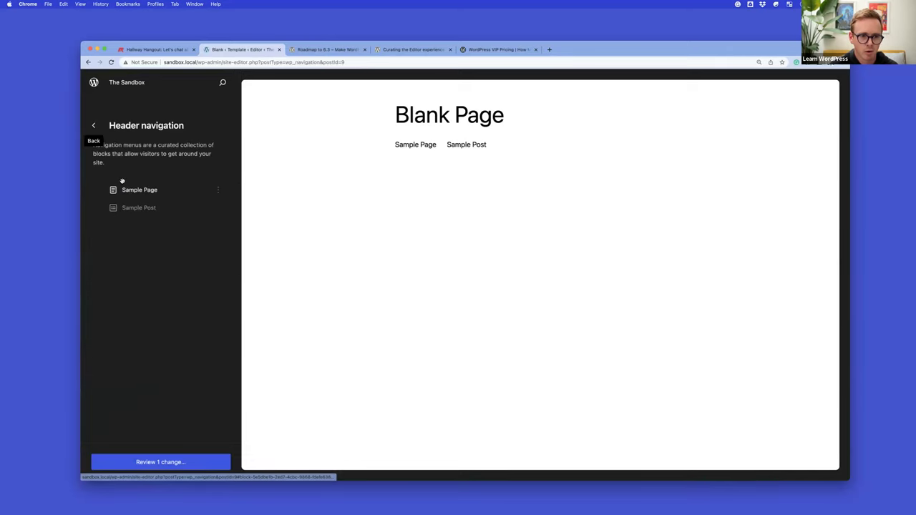
- Leave the header navigation menu, open Blank Page for editing, select its Navigation block and show the block's menu options
click(94, 125)
click(463, 150)
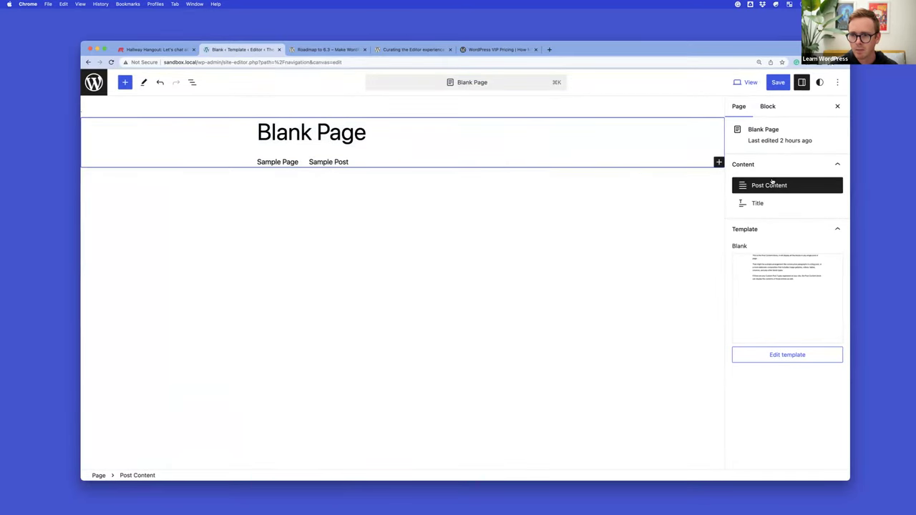
click(352, 163)
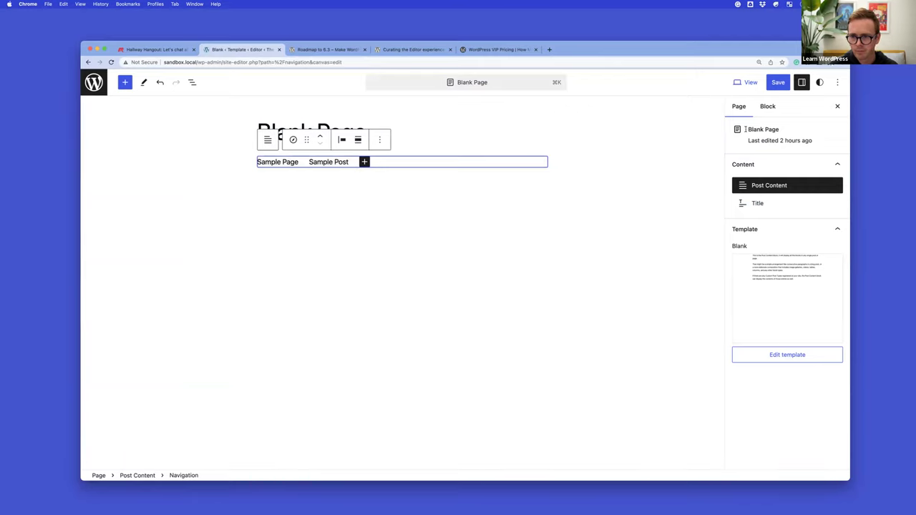
click(768, 110)
click(837, 196)
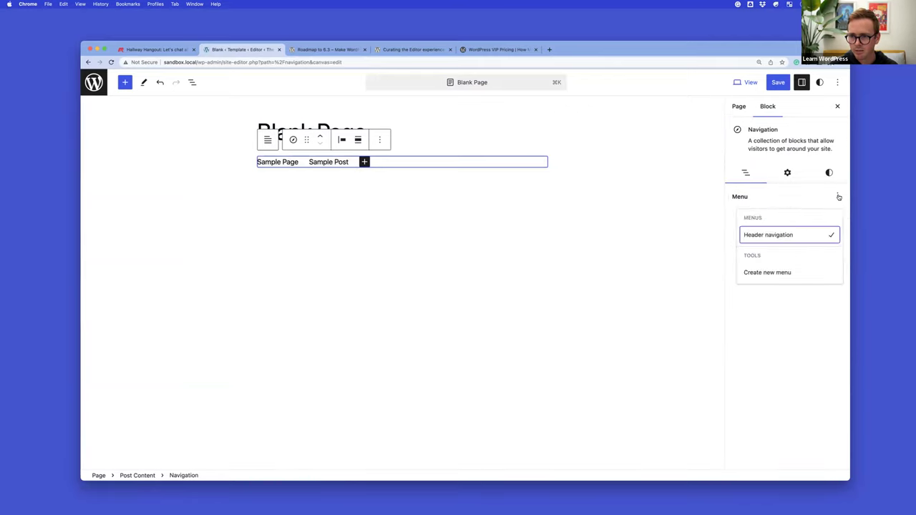
click(838, 195)
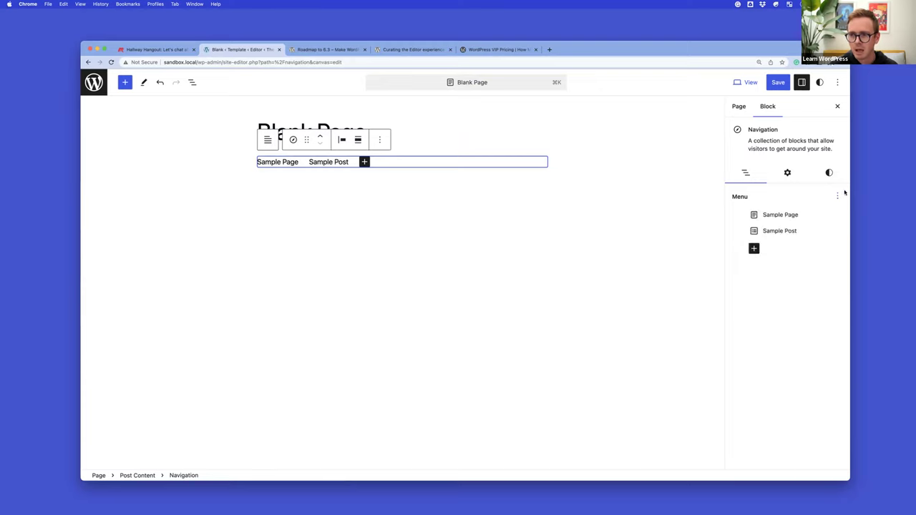
click(837, 196)
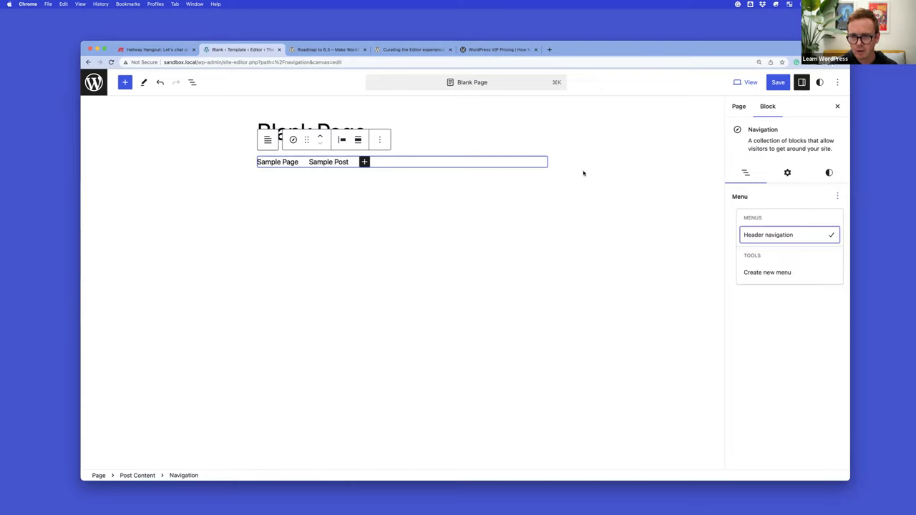
- Insert a second Navigation block below the existing one in Blank Page's content
click(481, 168)
key(Return)
text(/na)
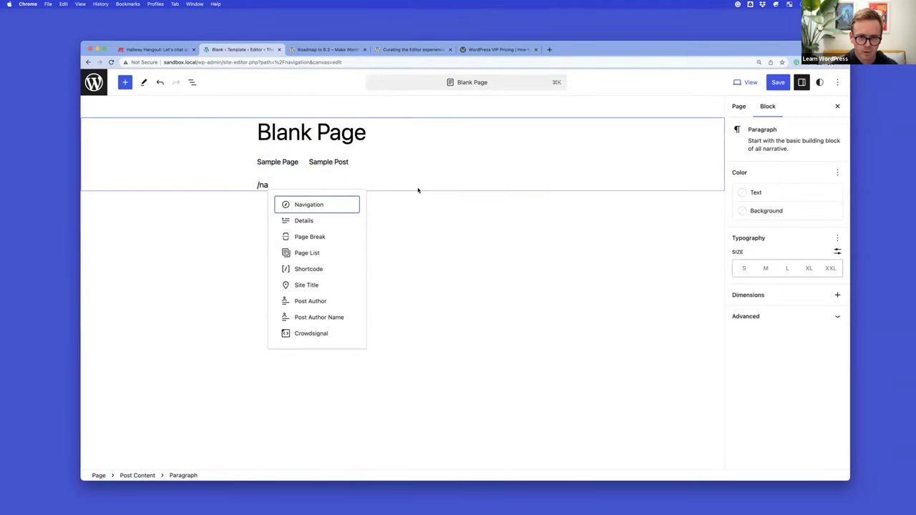
click(351, 206)
click(837, 196)
click(761, 198)
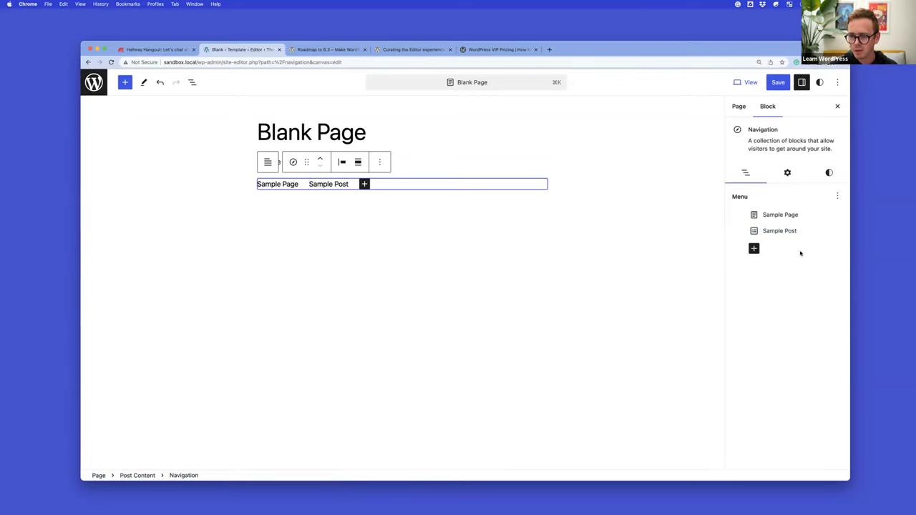
- Create a new menu for the second Navigation block and add a Page Link without choosing a page
click(837, 196)
click(768, 276)
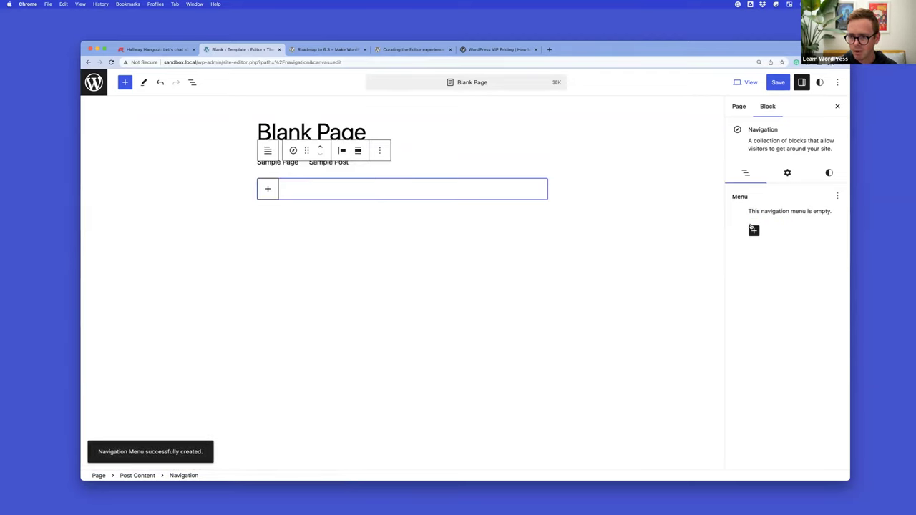
click(753, 230)
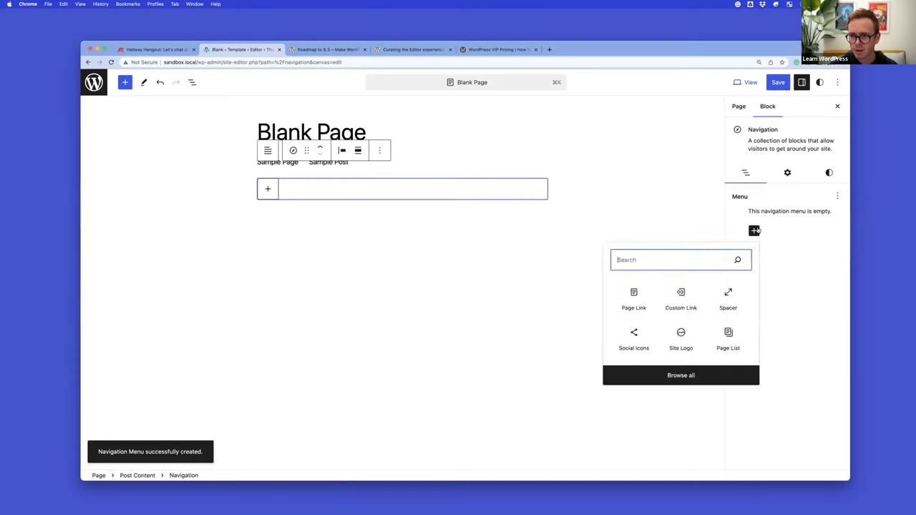
click(633, 296)
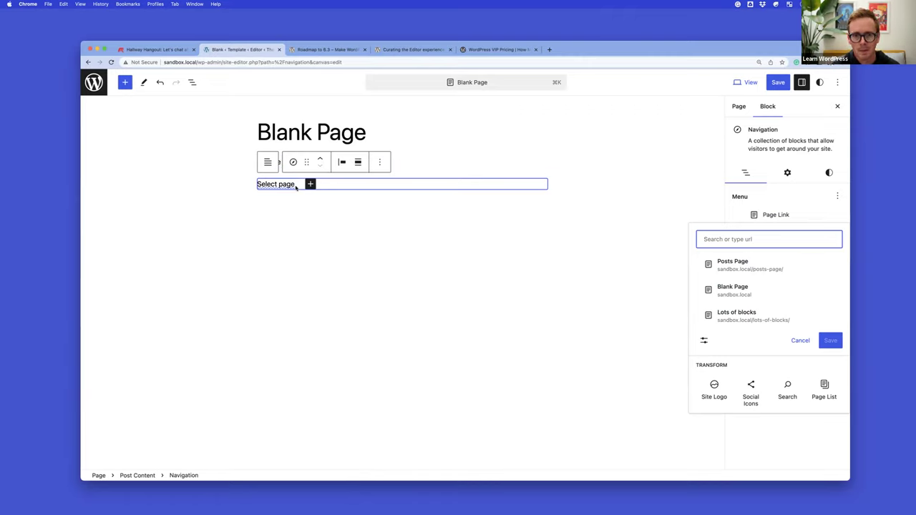
click(490, 150)
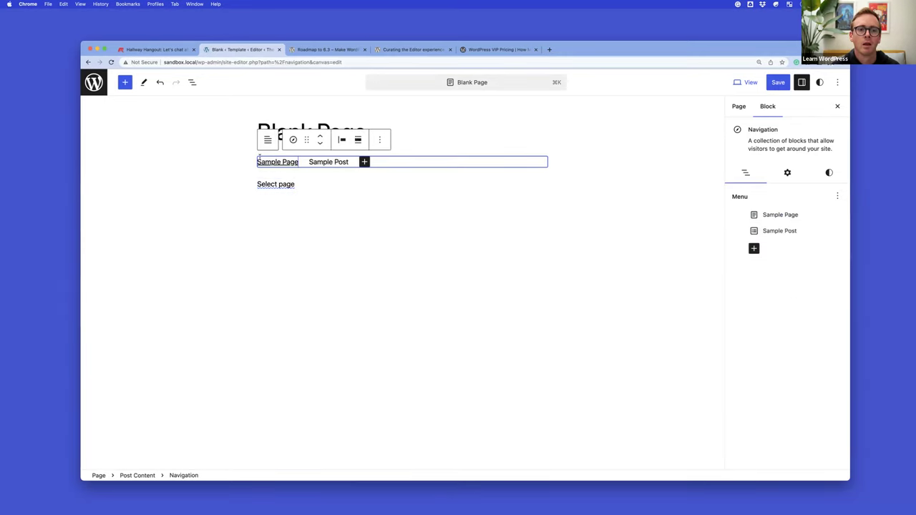
- Return to the Navigation overview and save the changes to Blank Page and the new Navigation menu
click(94, 83)
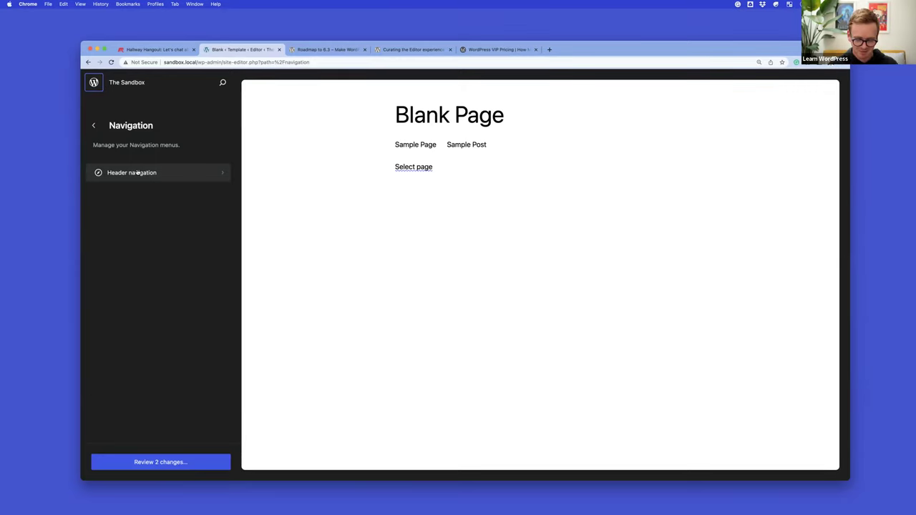
click(138, 172)
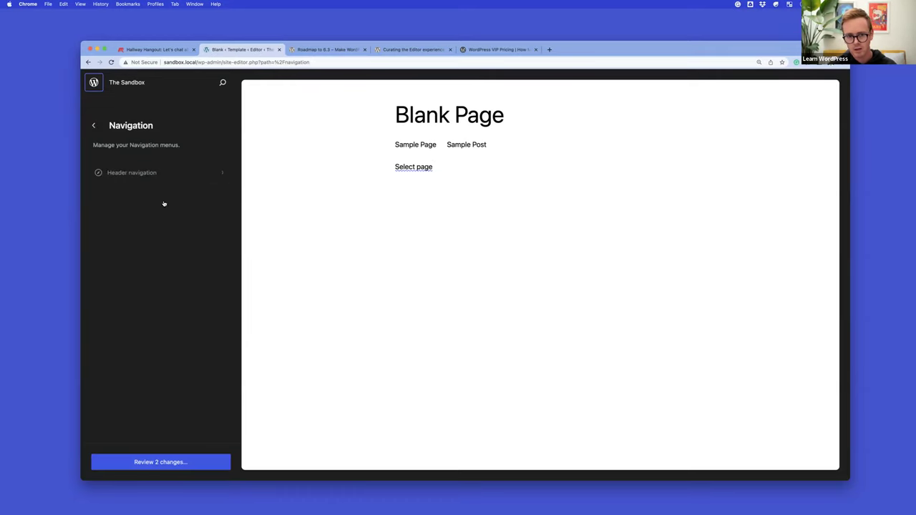
click(155, 463)
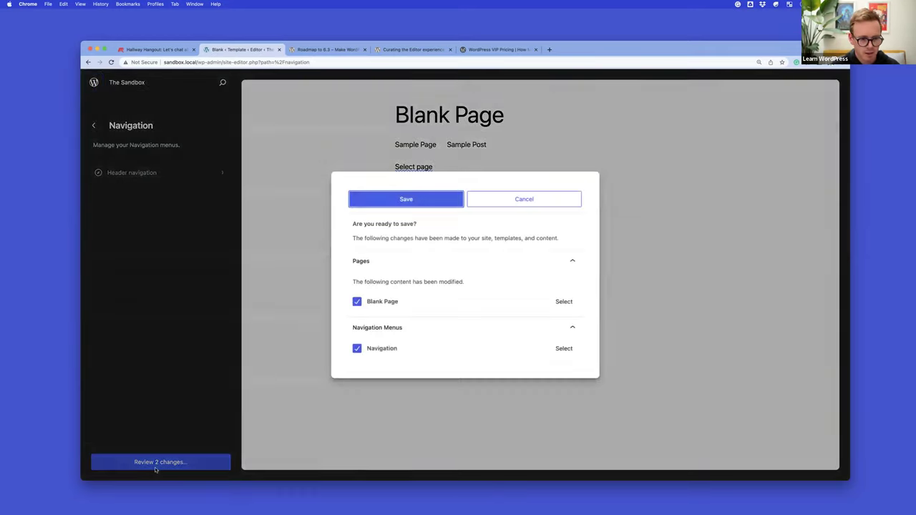
click(388, 202)
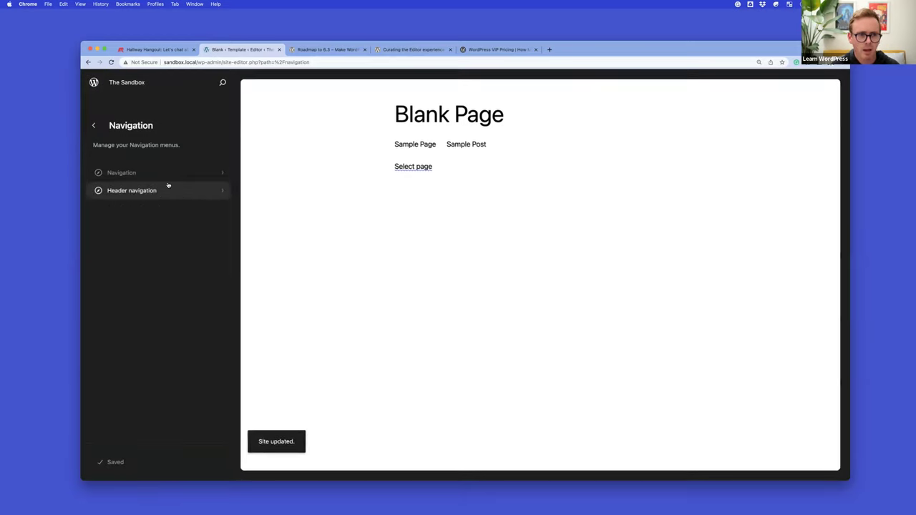
- View the contents of the new Navigation menu and return to the list of menus
click(164, 177)
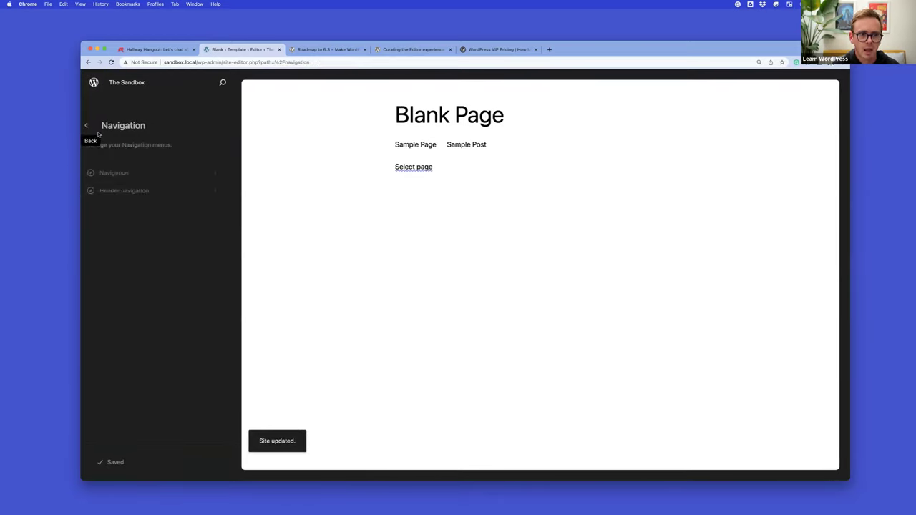
click(145, 174)
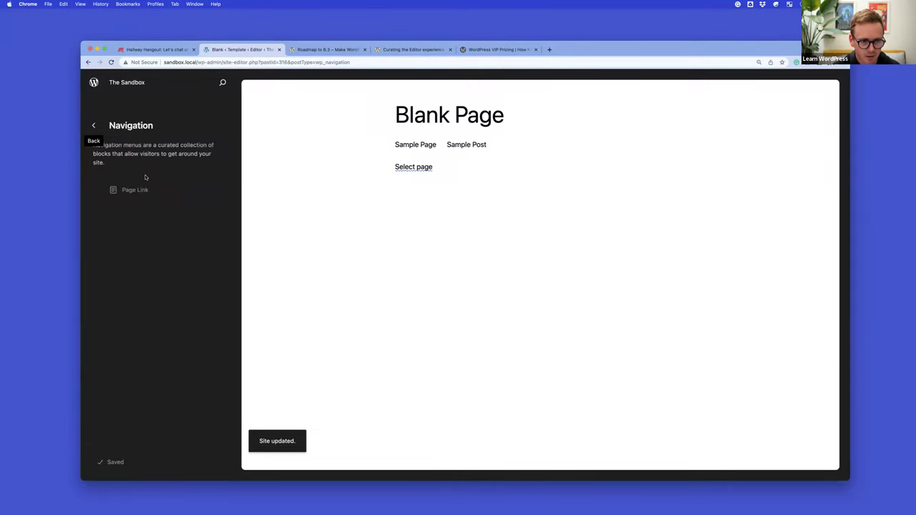
click(94, 126)
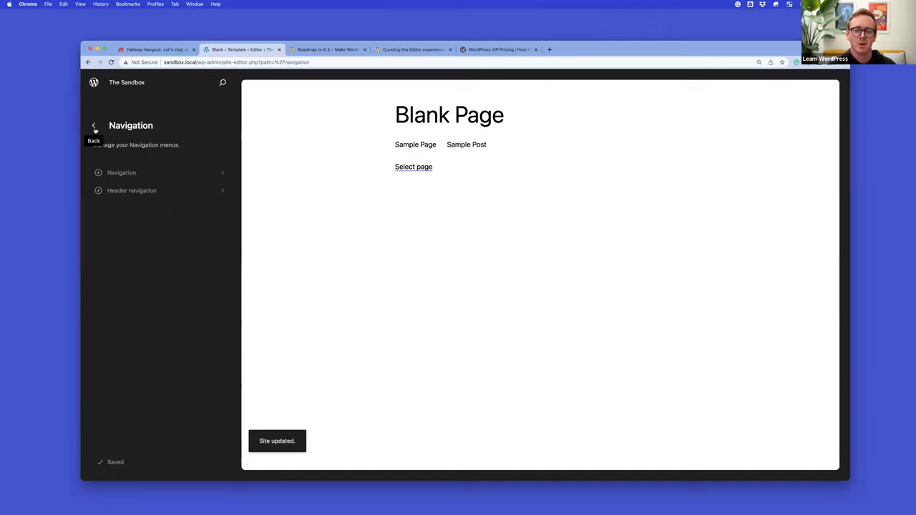
- Rename the second Navigation block's menu as "Navigation 2" in its advanced settings and save the change
click(411, 167)
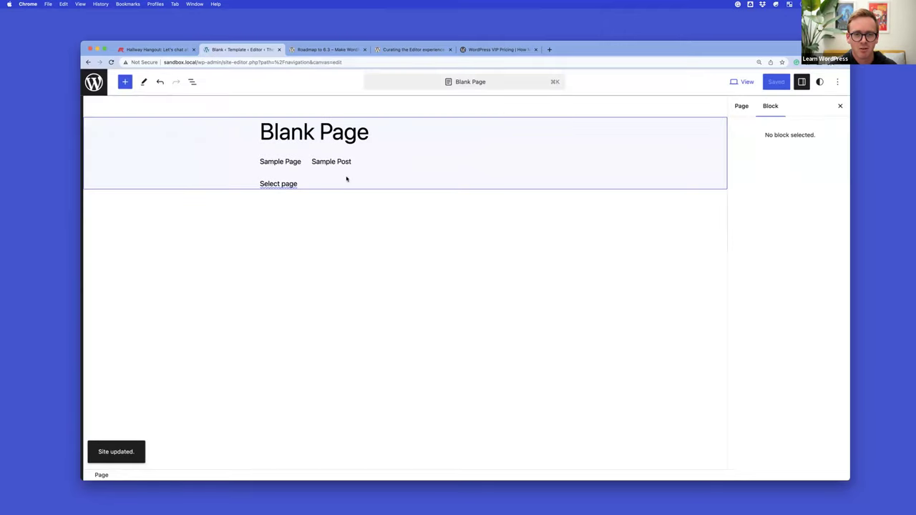
click(298, 186)
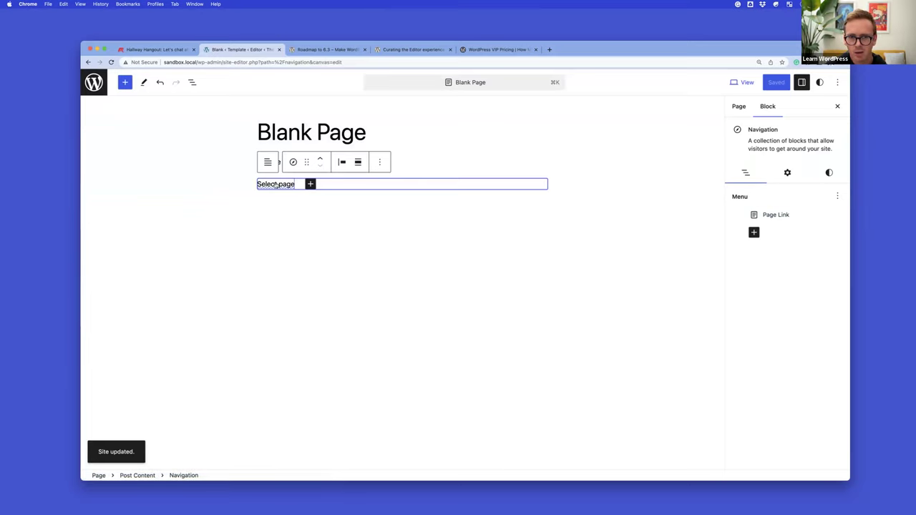
click(788, 174)
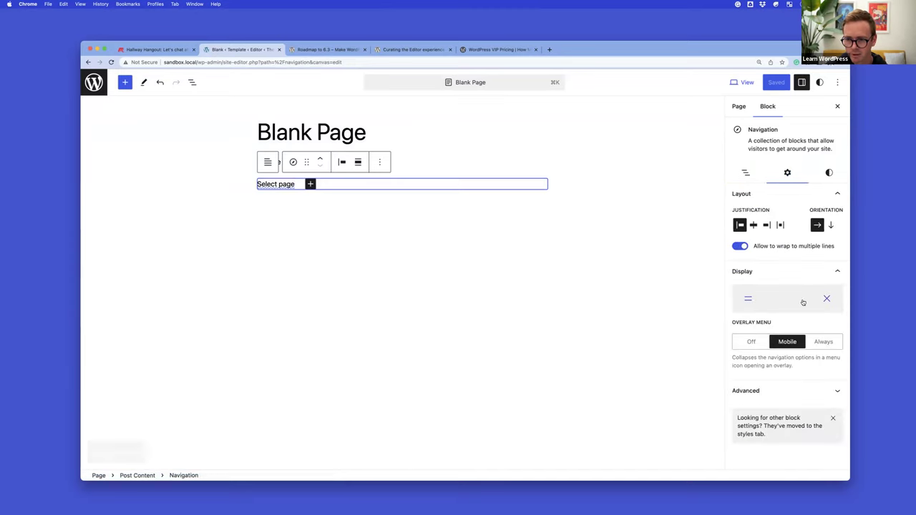
click(775, 392)
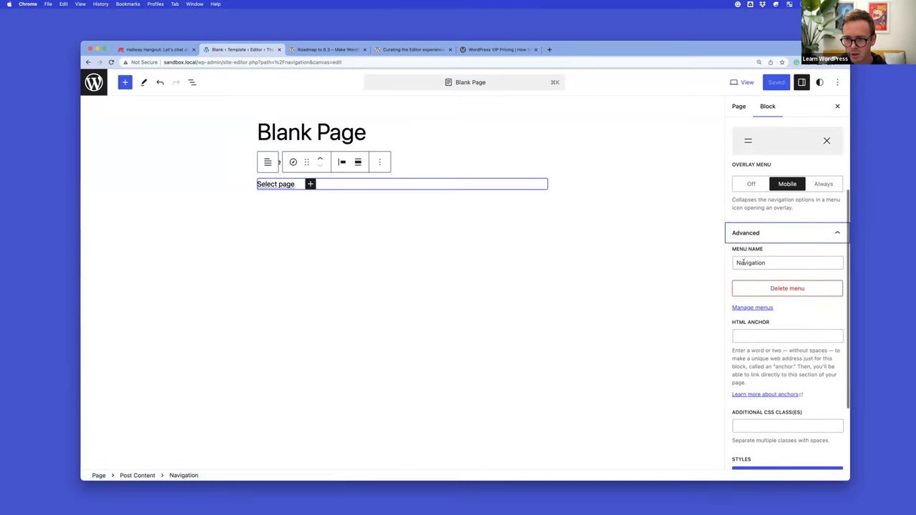
click(766, 262)
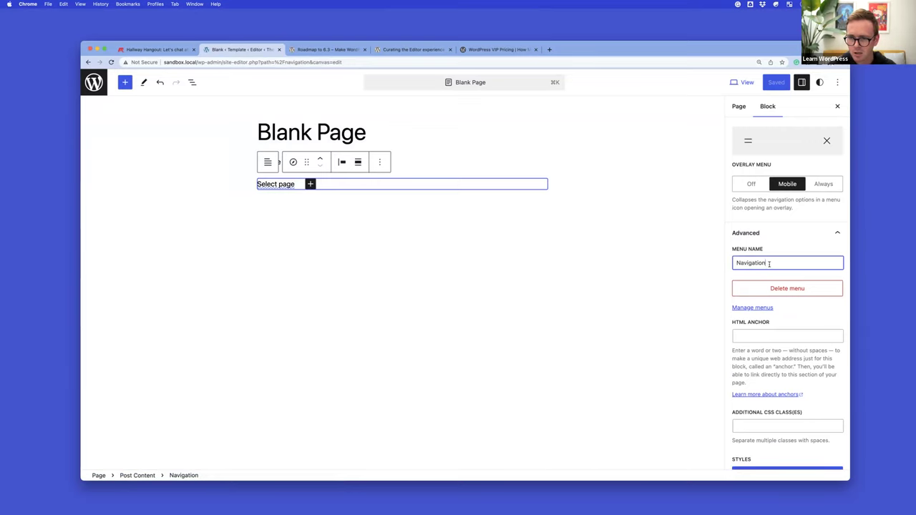
text(2)
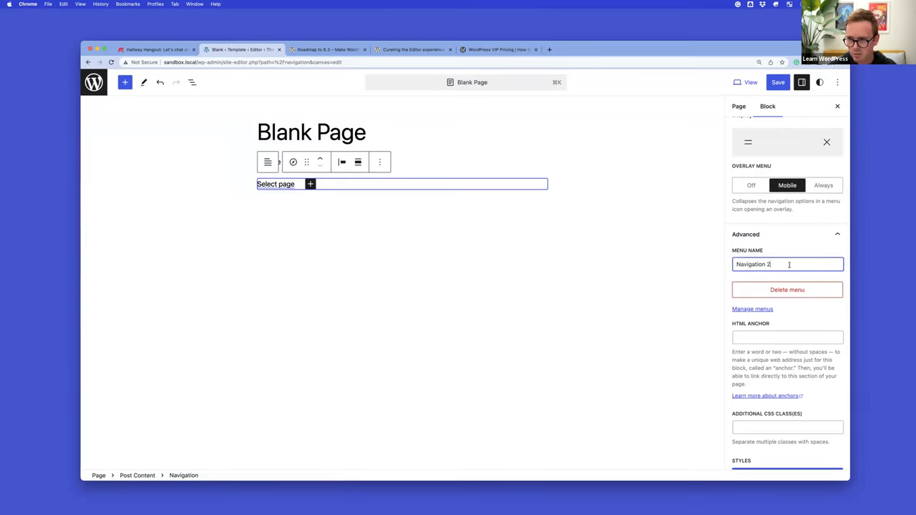
click(777, 83)
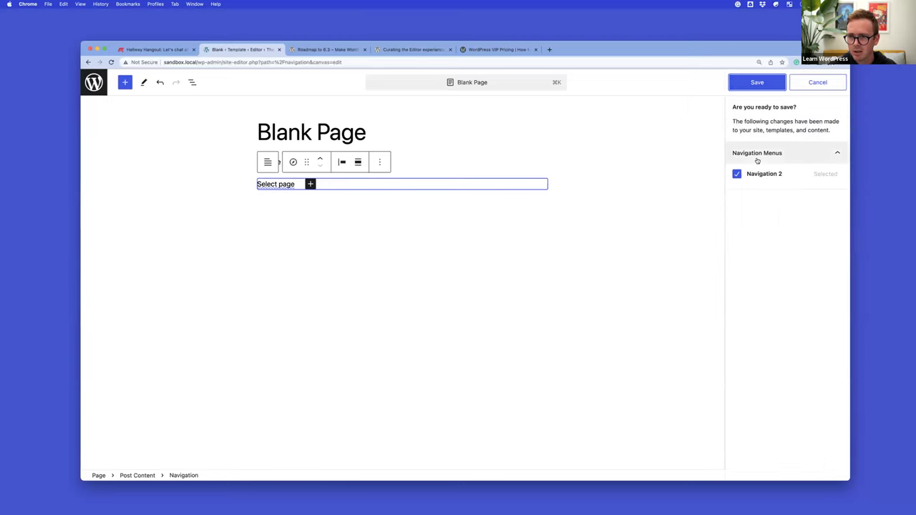
click(748, 84)
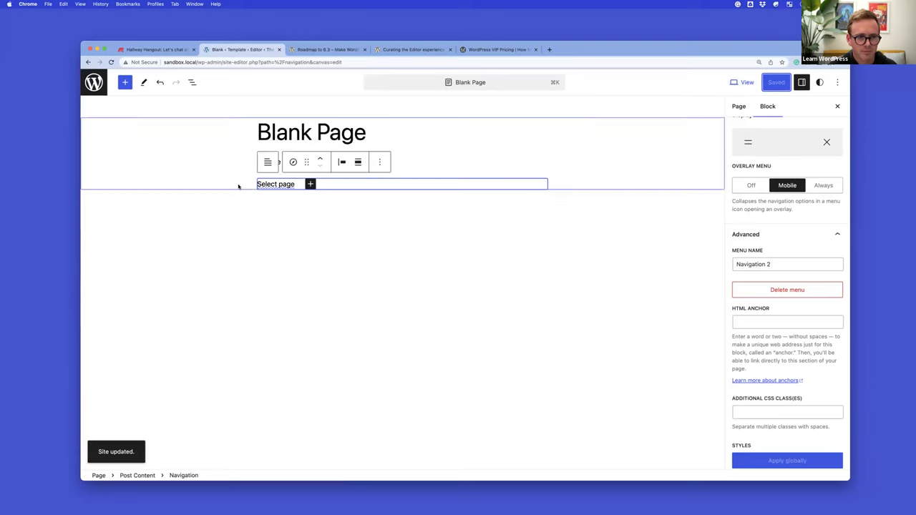
- Leave the page editor, view the Page Link's move and remove options in Navigation 2, and return to the menu list
click(94, 85)
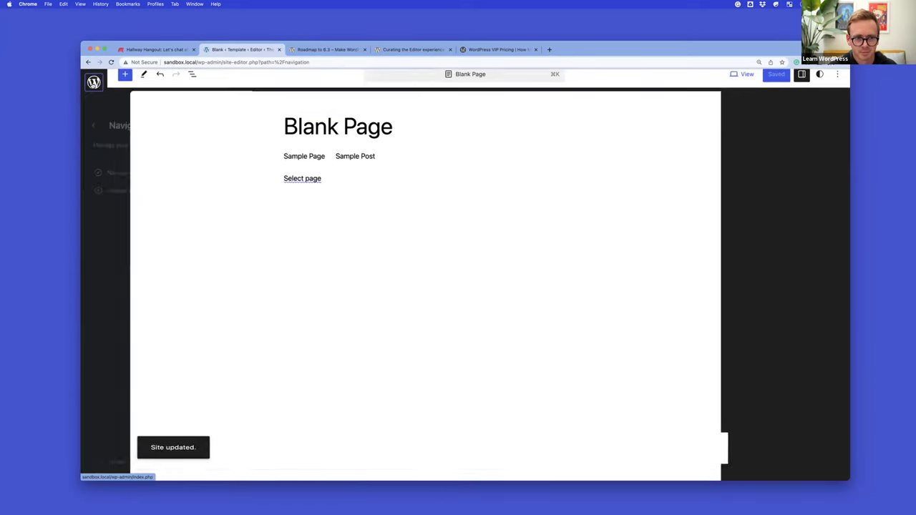
click(142, 172)
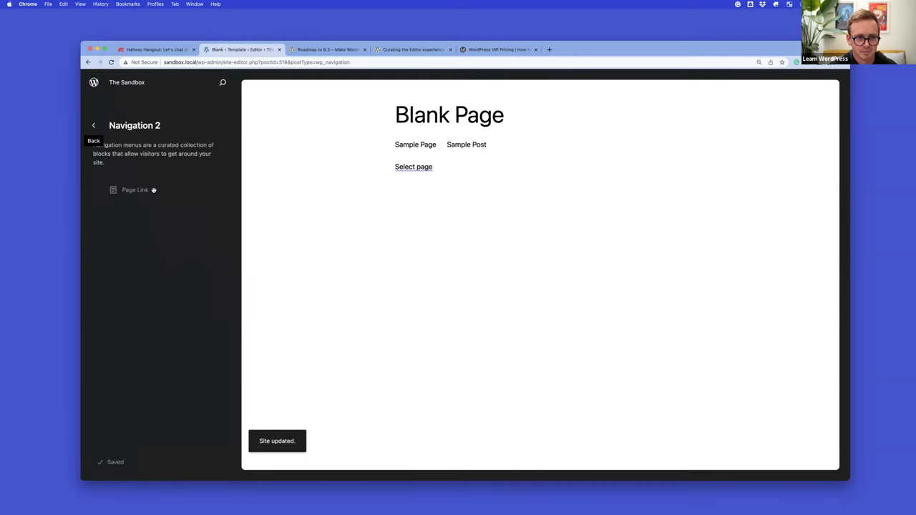
click(218, 192)
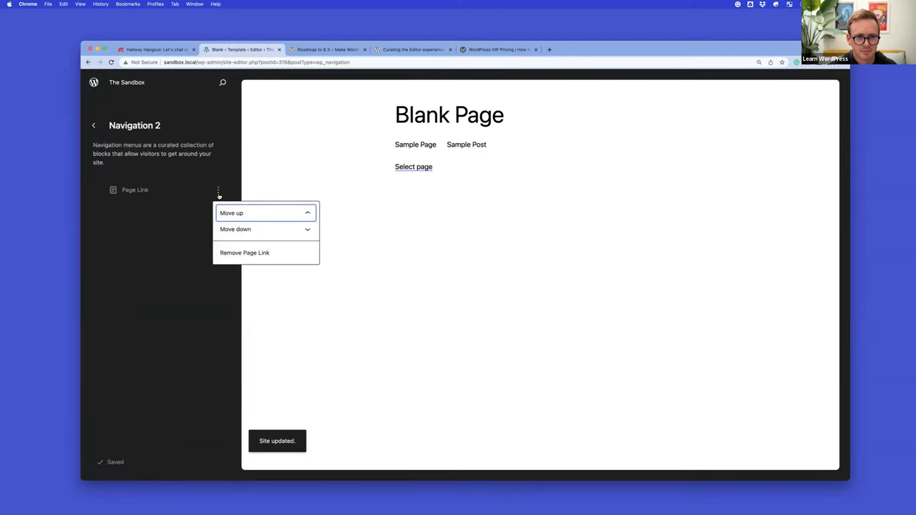
click(94, 126)
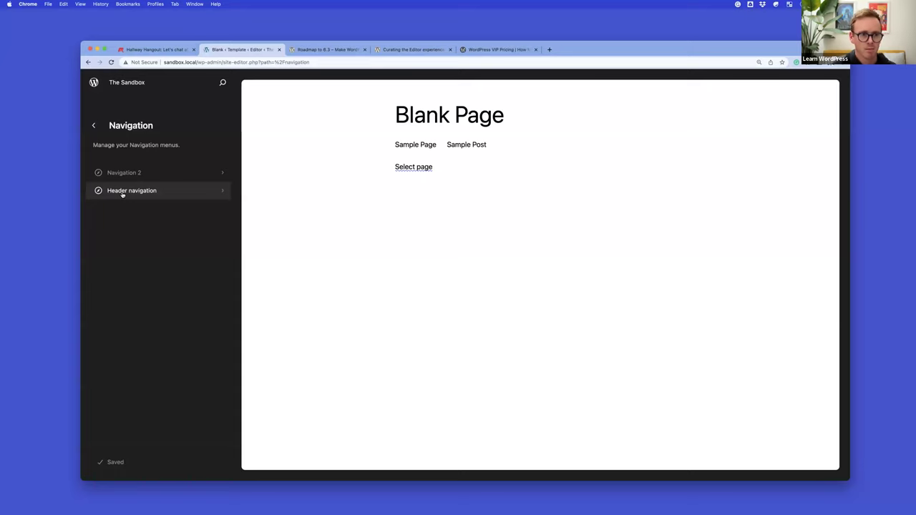
- Reopen Navigation 2, check the Page Link's options and page chooser, and return to the Design overview
click(160, 173)
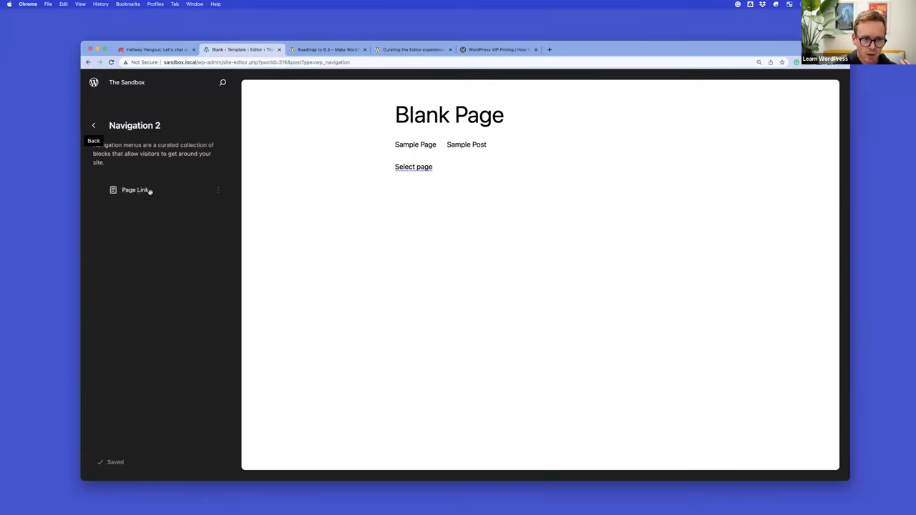
click(217, 190)
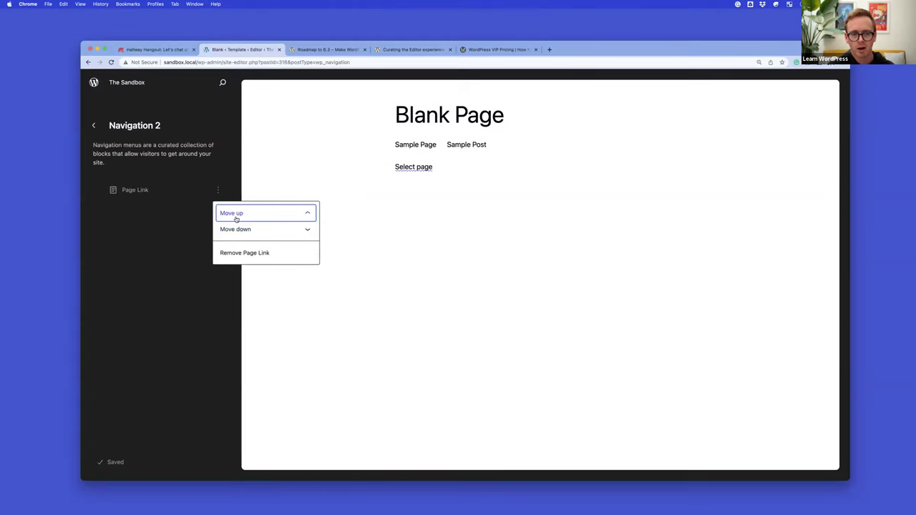
click(145, 189)
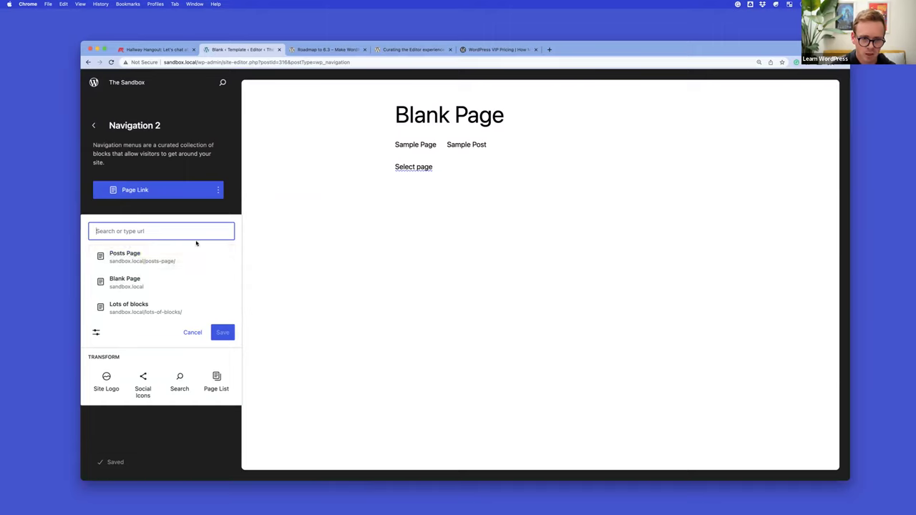
click(94, 126)
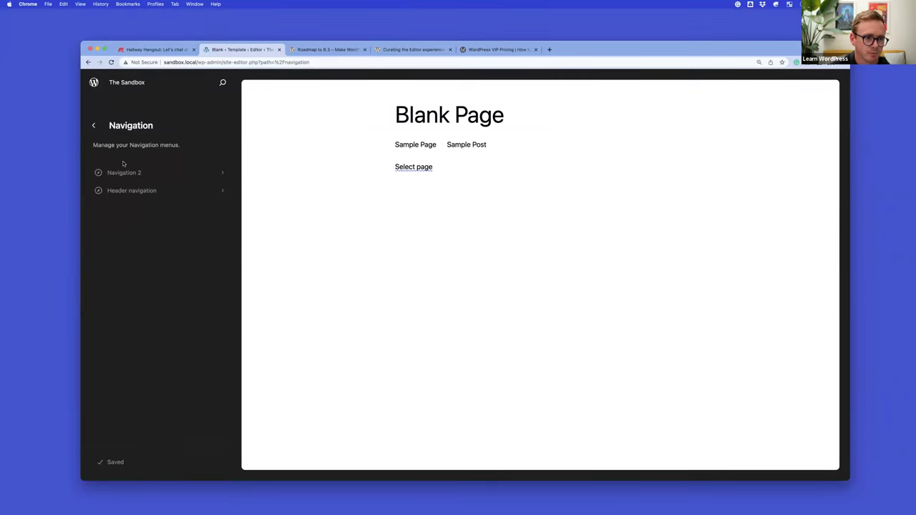
click(93, 126)
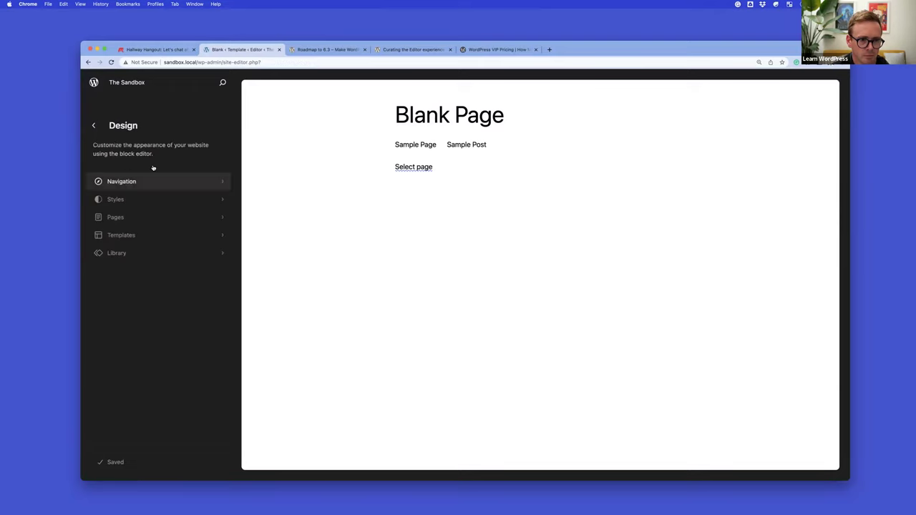
- Open Blank Page from the site's pages for editing and select its second Navigation block
click(180, 219)
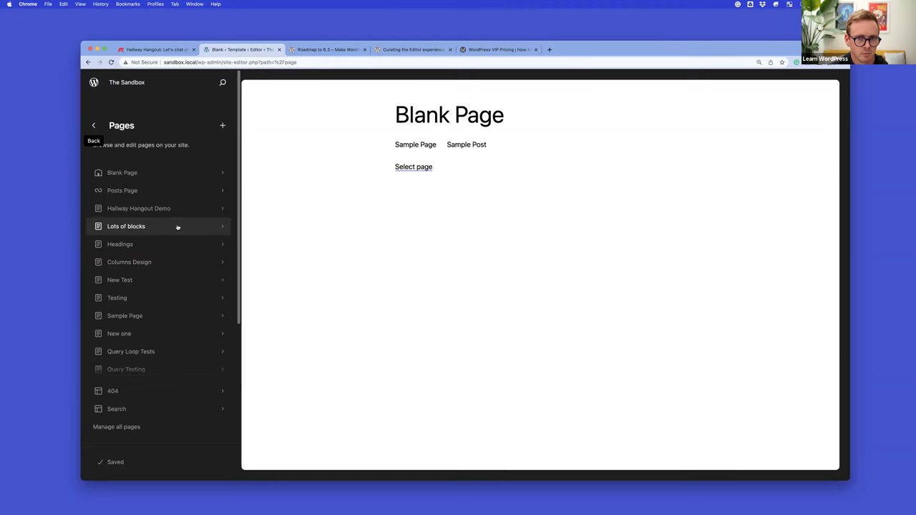
click(446, 166)
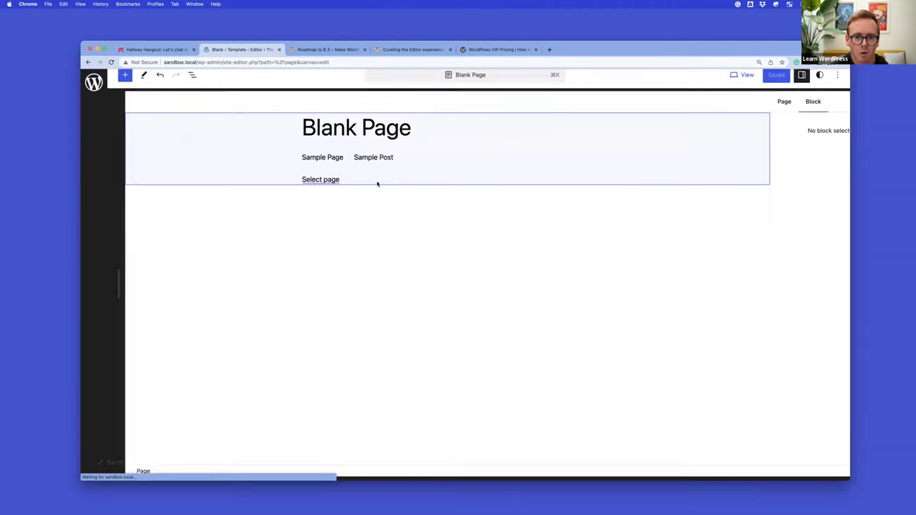
click(365, 183)
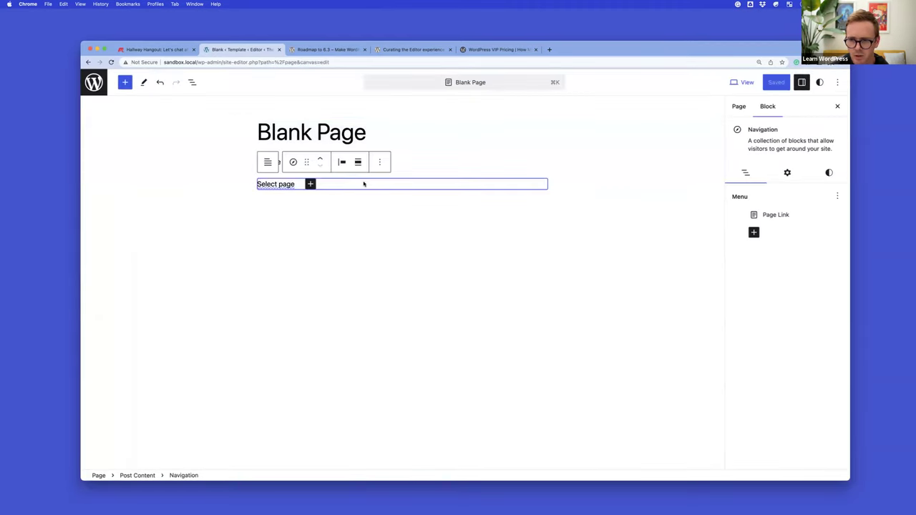
- Try switching the second Navigation block's menu between Navigation 2 and Header navigation, ending on Navigation 2
click(837, 196)
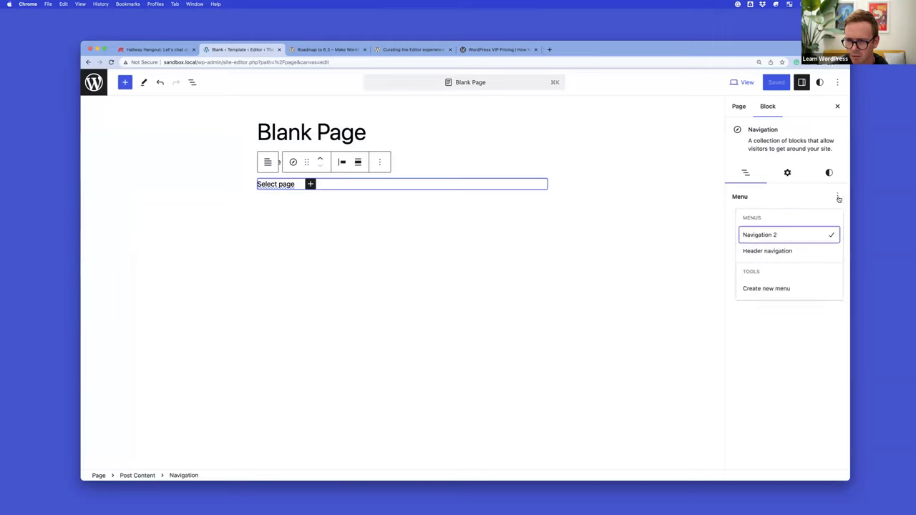
click(765, 252)
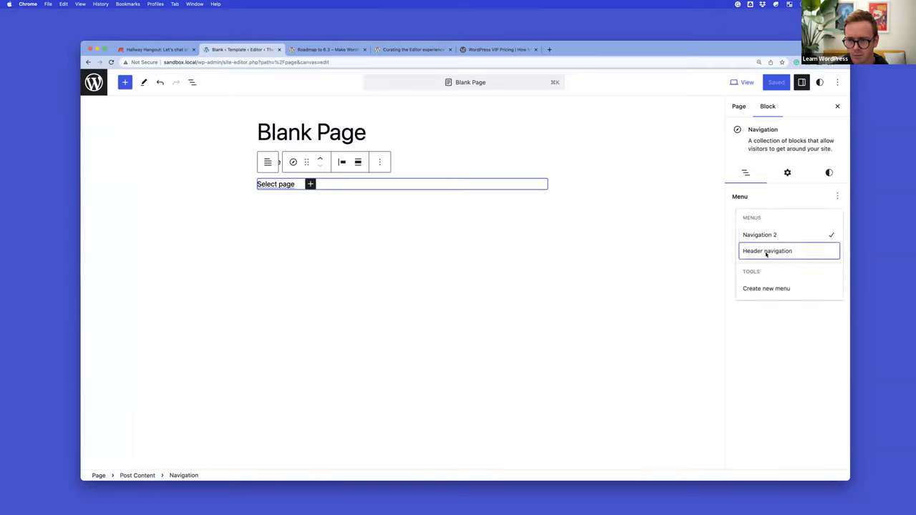
click(835, 197)
click(768, 236)
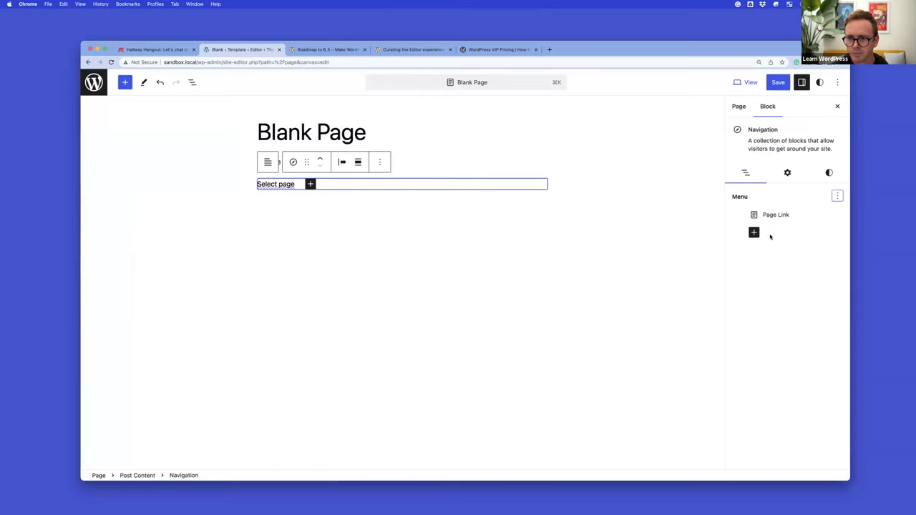
click(837, 196)
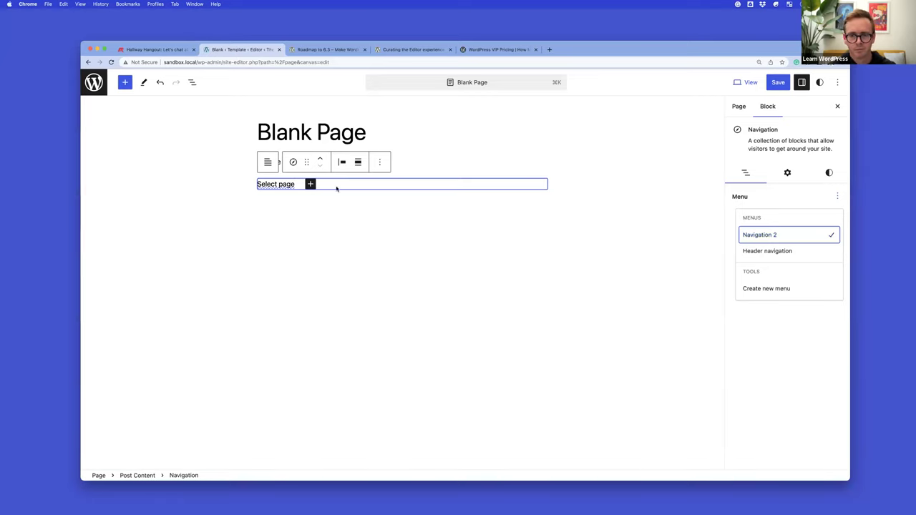
click(785, 253)
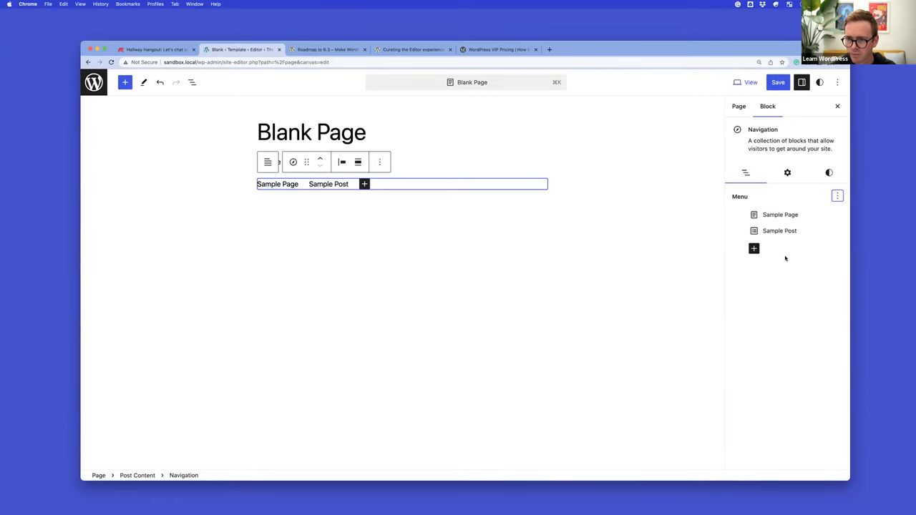
click(837, 196)
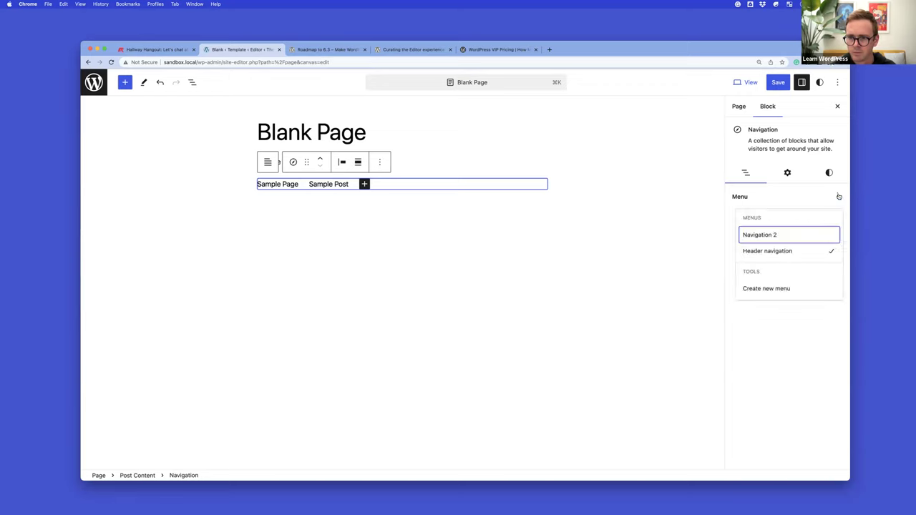
click(774, 237)
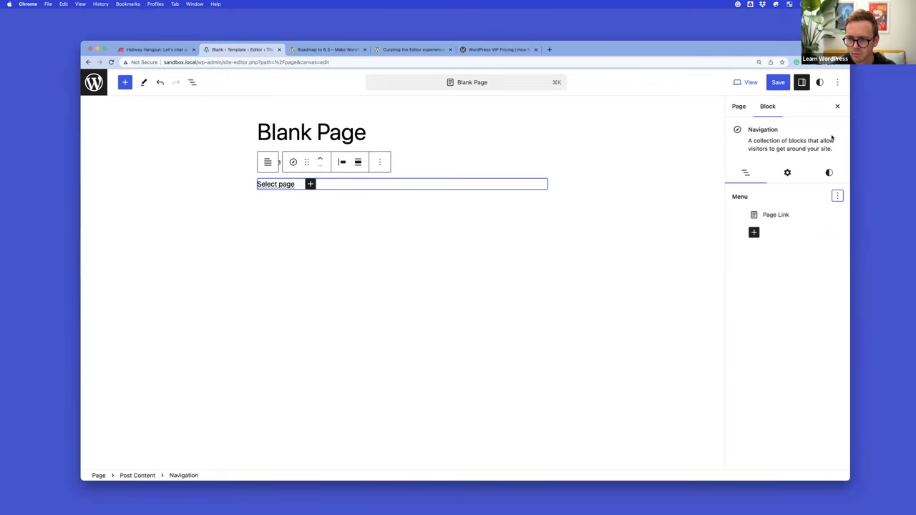
- Rename the selected block's menu as "Footer Menu" in its advanced settings and save the change
click(787, 172)
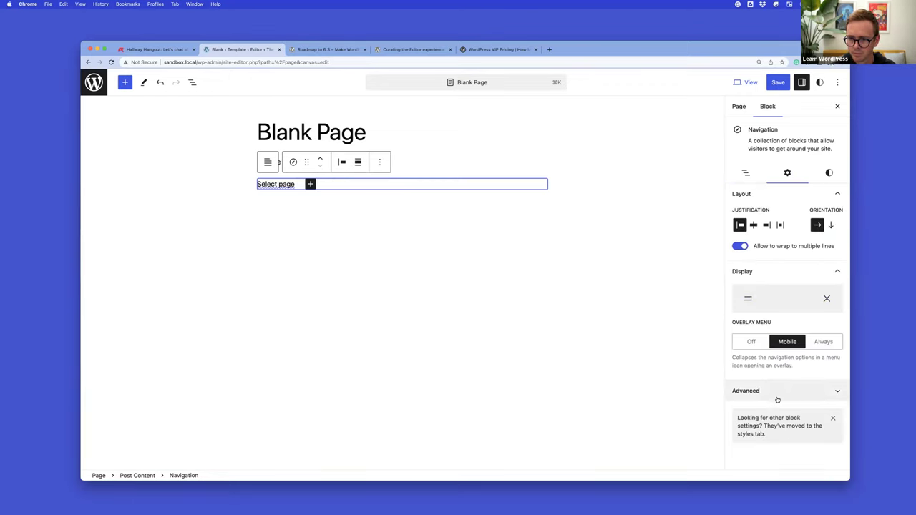
click(777, 392)
triple_click(764, 420)
text(Footer Menu)
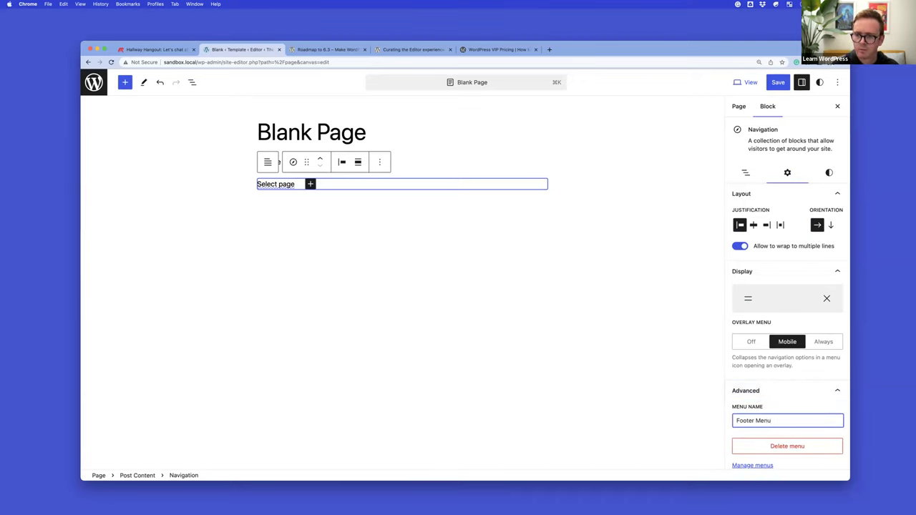
click(777, 81)
click(756, 82)
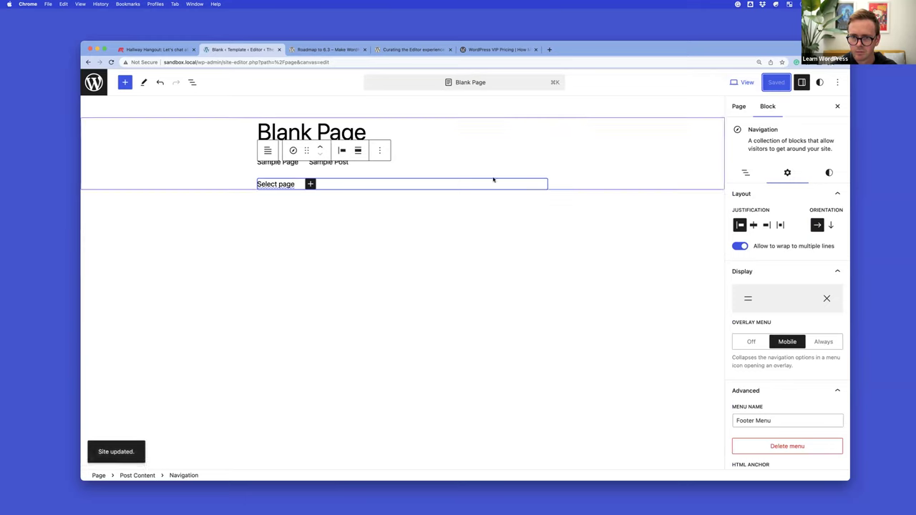
- Leave the page editor and view the list of Navigation menus
click(96, 85)
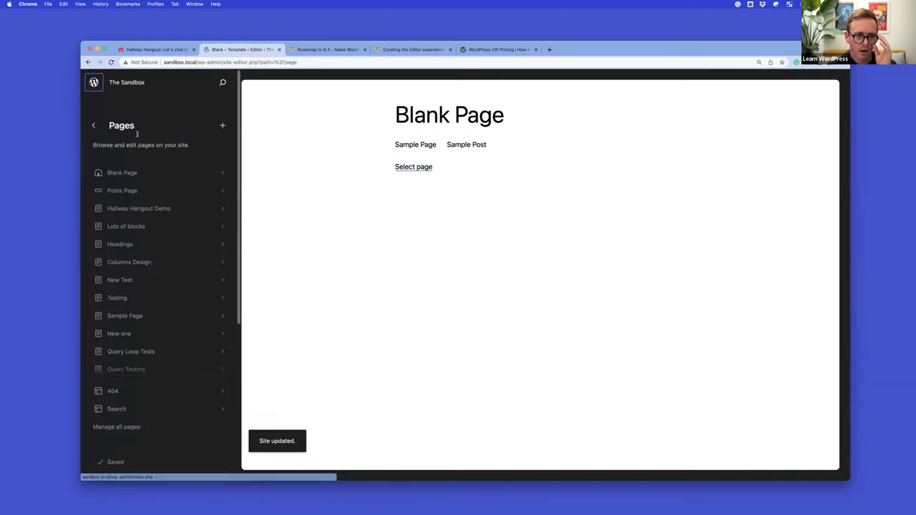
click(93, 127)
click(118, 180)
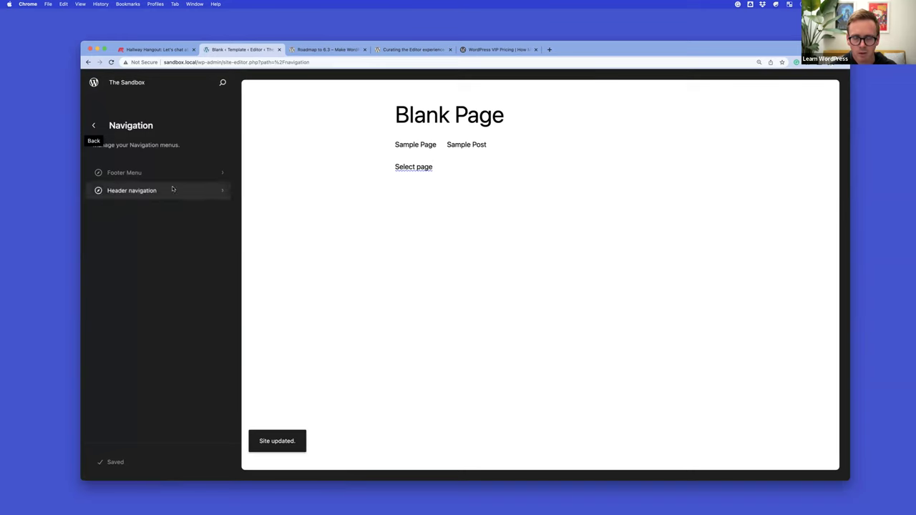
- Reopen Blank Page for editing, delete the second Navigation block and add a paragraph reading "Some content" in its place
click(466, 191)
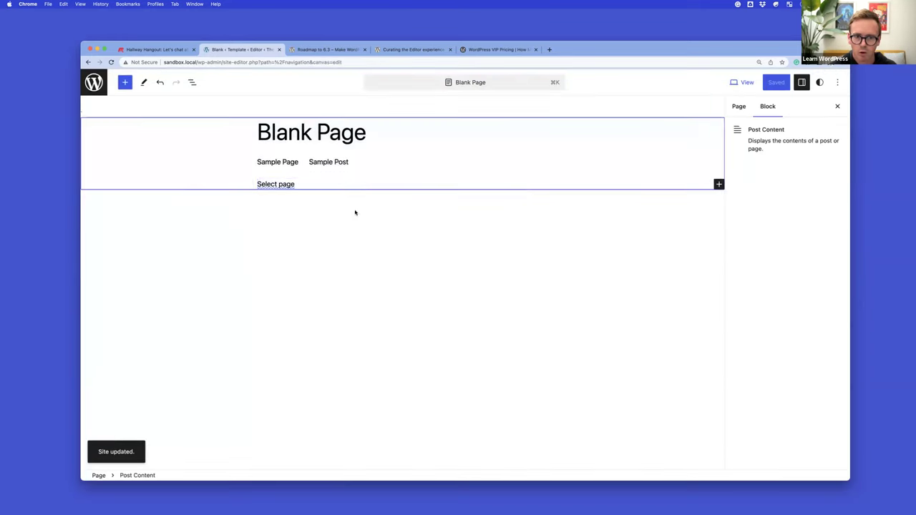
click(406, 189)
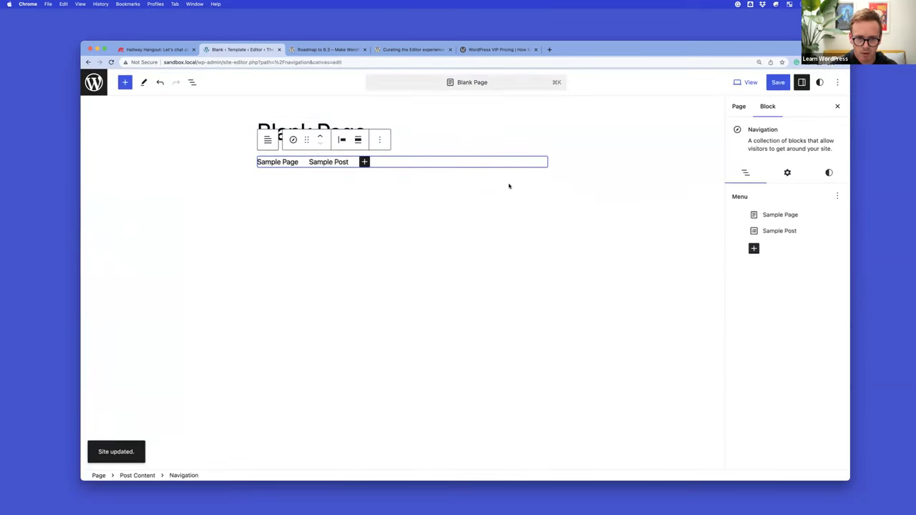
click(509, 186)
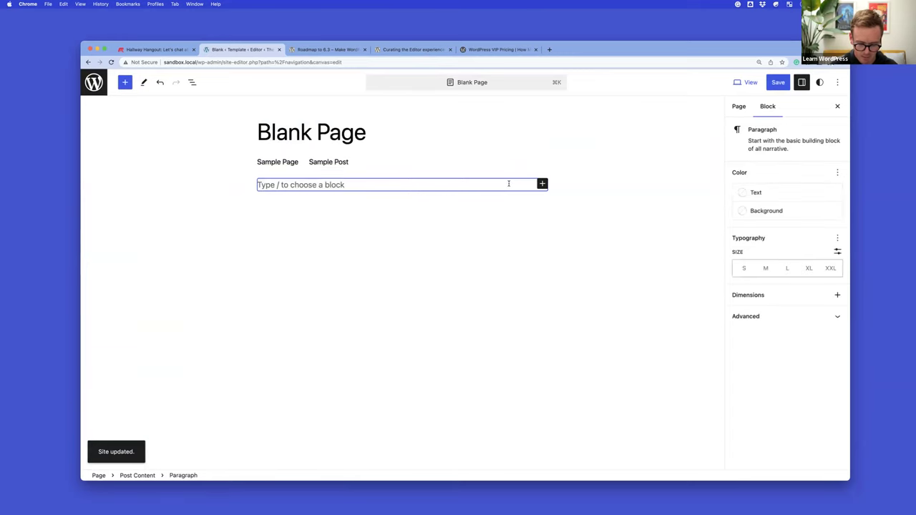
text(Some content)
- Insert a Navigation block below the "Some content" paragraph and assign Footer Menu to it
key(Return)
text(/nea)
key(BackSpace)
key(BackSpace)
text(av)
click(312, 229)
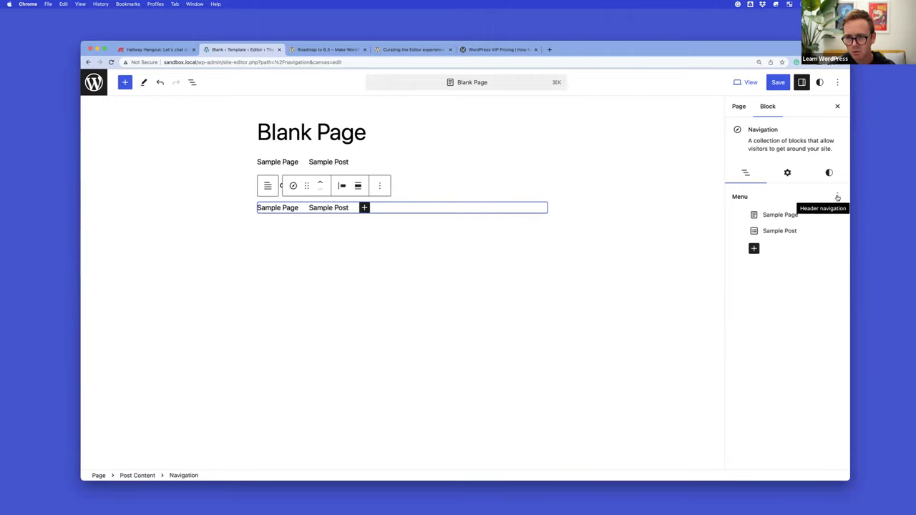
click(836, 196)
click(774, 235)
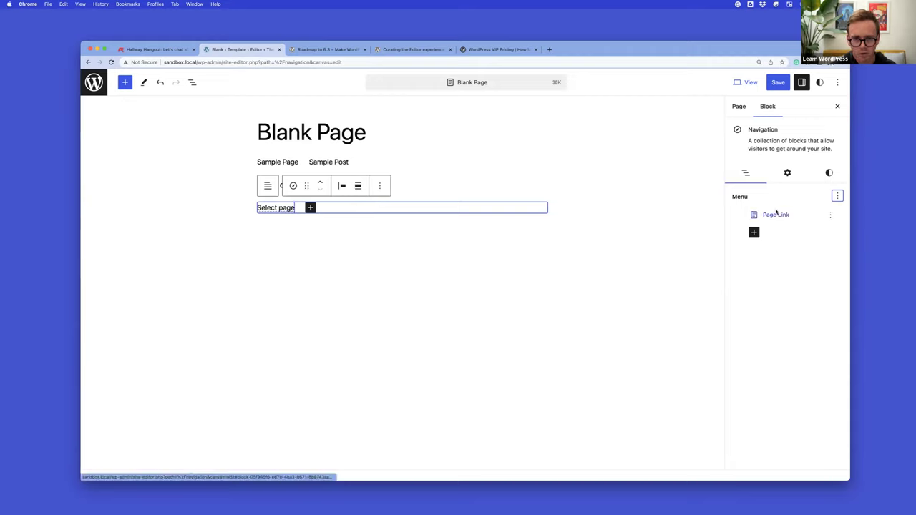
- Inspect the two Navigation blocks around the paragraph, leave the page editor and return to the Design overview
click(326, 167)
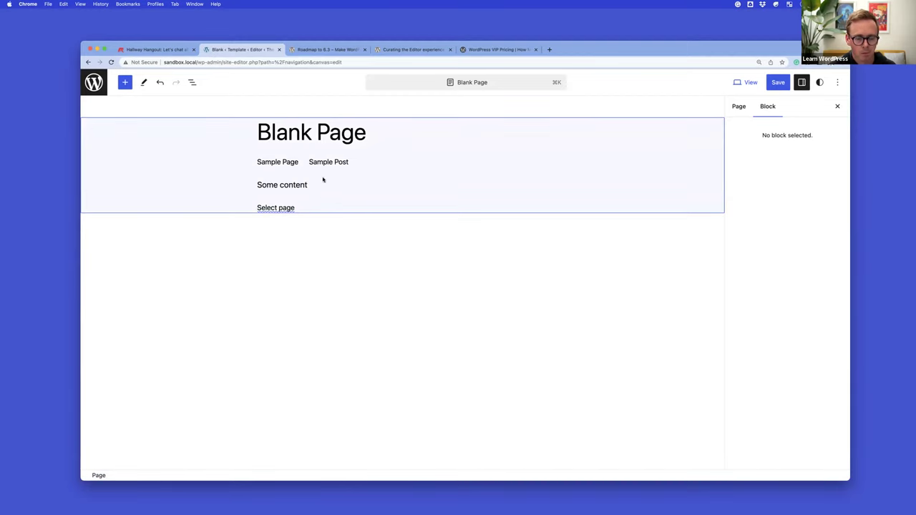
click(312, 192)
click(308, 208)
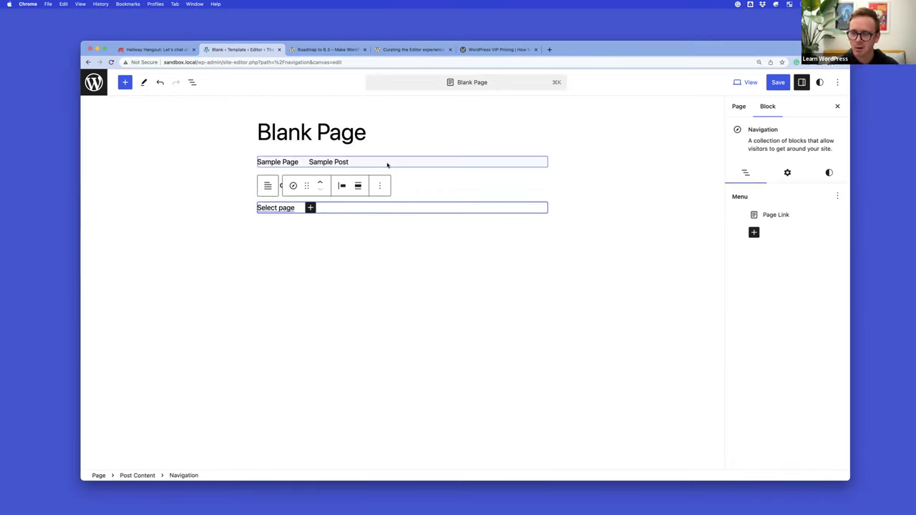
mouse_move(389, 170)
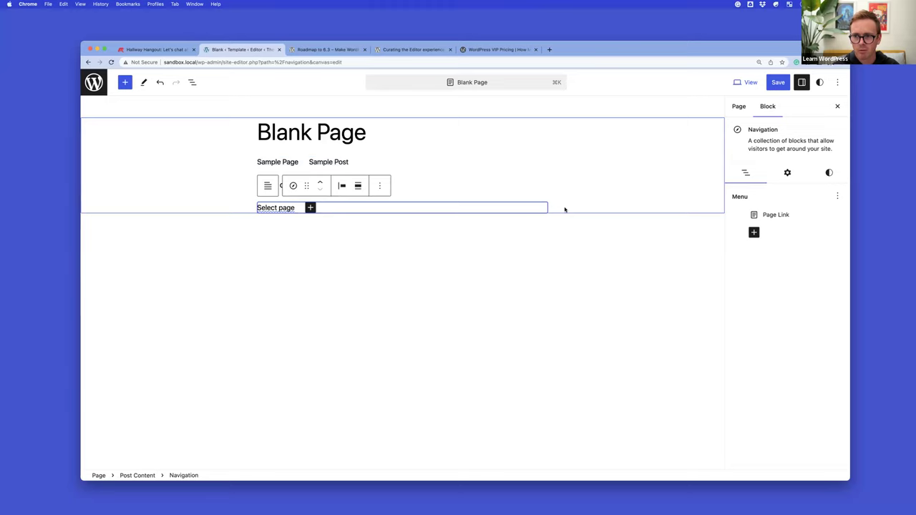
click(92, 84)
click(93, 124)
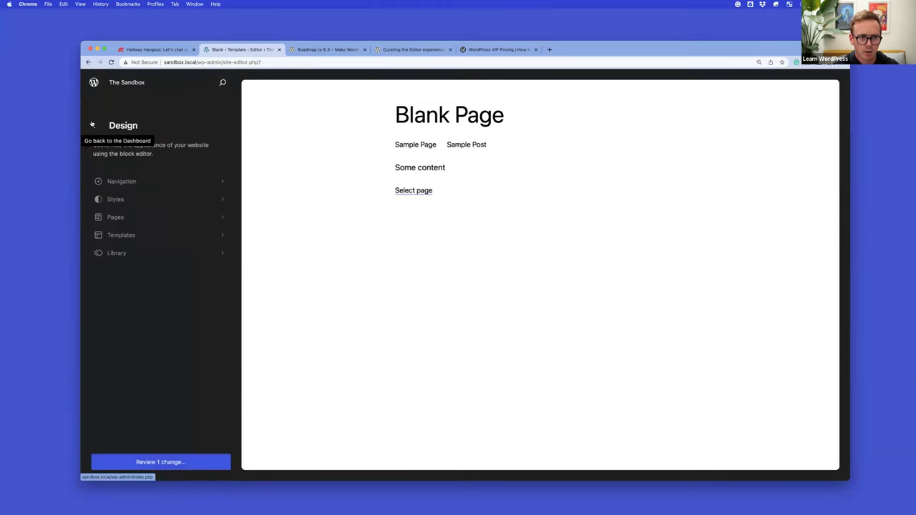
- View Blank Page's details and its available actions in the page list, and return to the Design overview
click(142, 219)
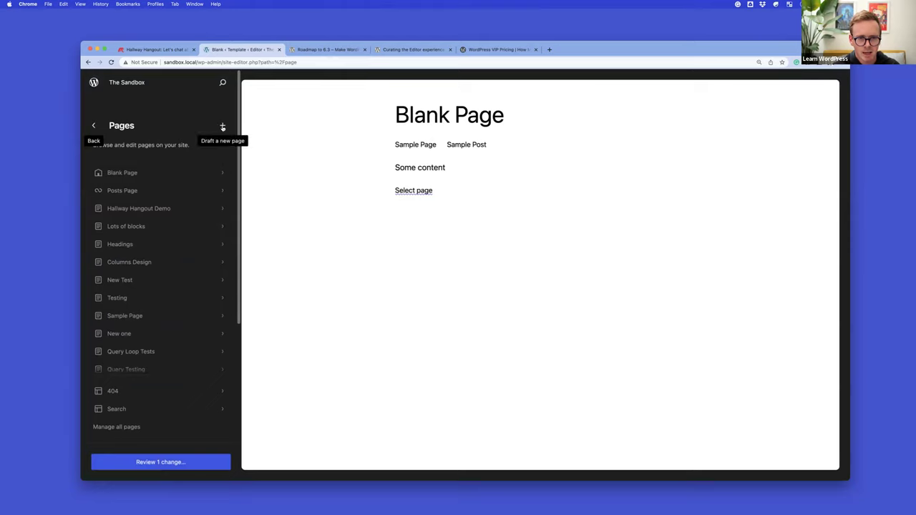
click(200, 172)
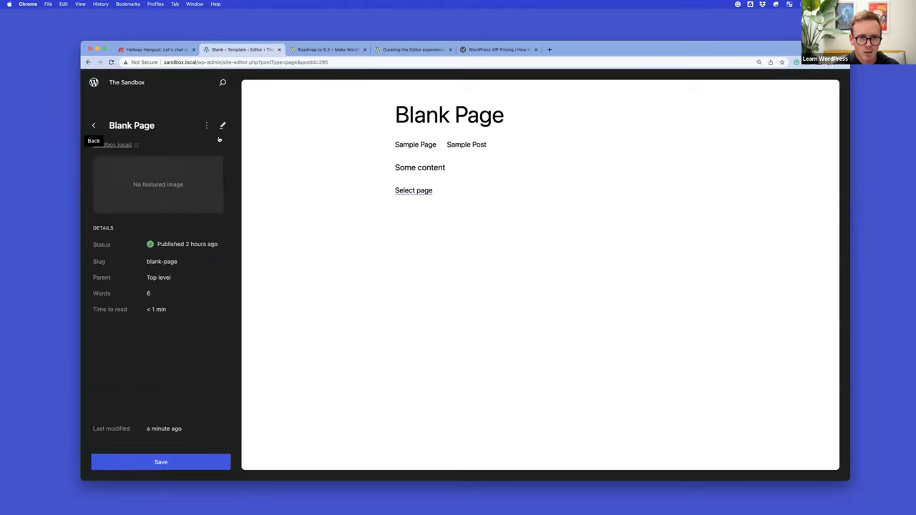
click(206, 126)
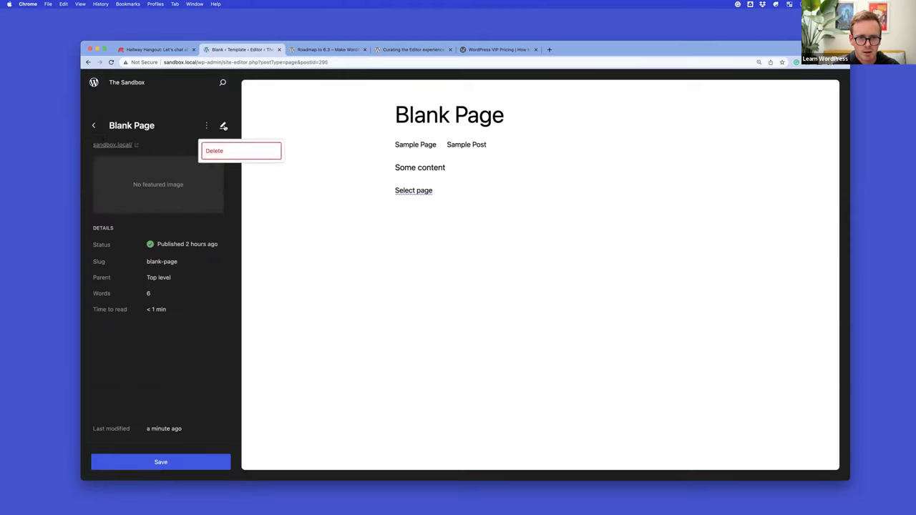
click(226, 115)
click(94, 125)
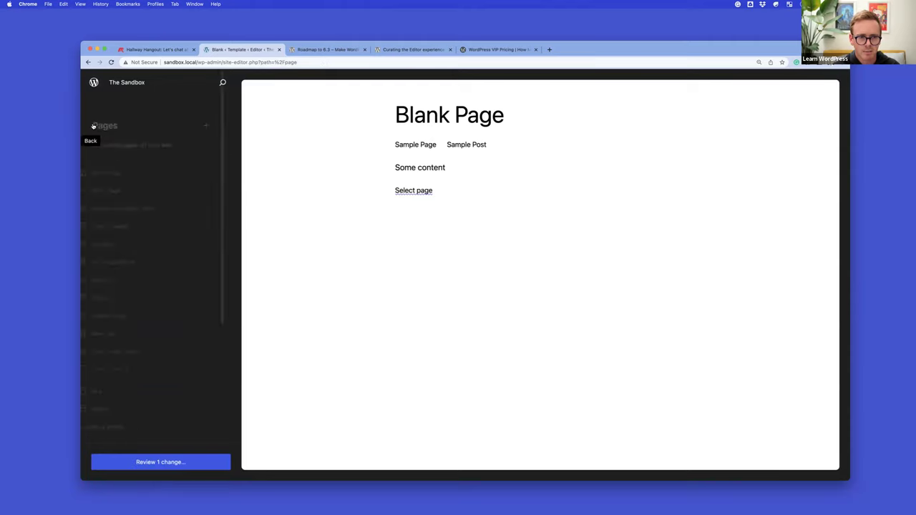
click(94, 125)
- View the contents of Footer Menu from the list of Navigation menus and return to the Design overview
click(171, 181)
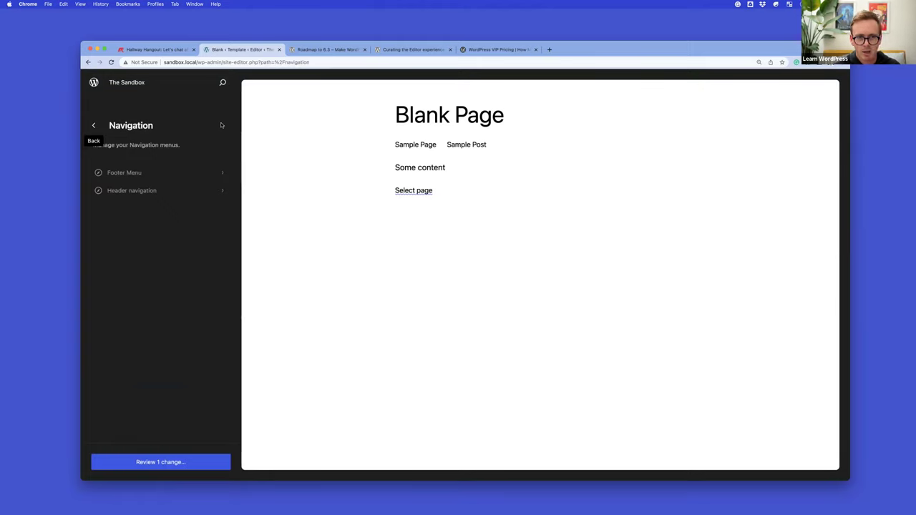
click(155, 176)
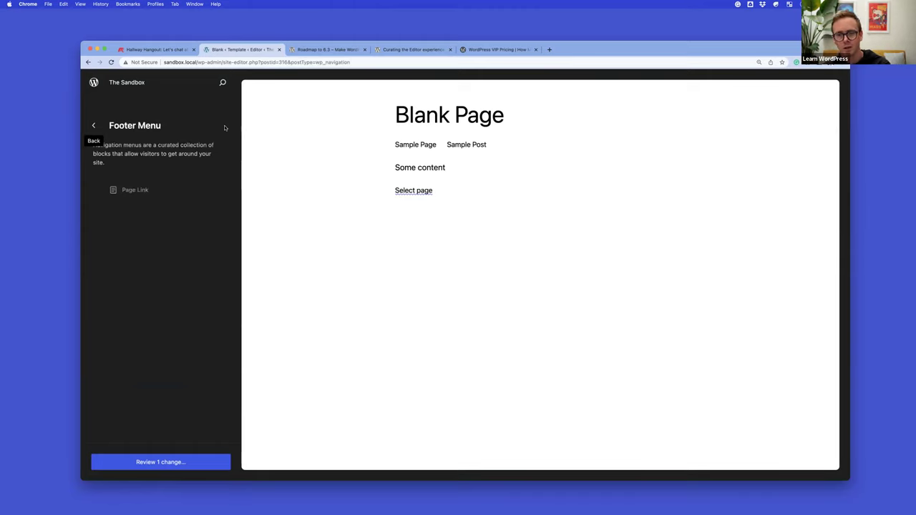
click(93, 126)
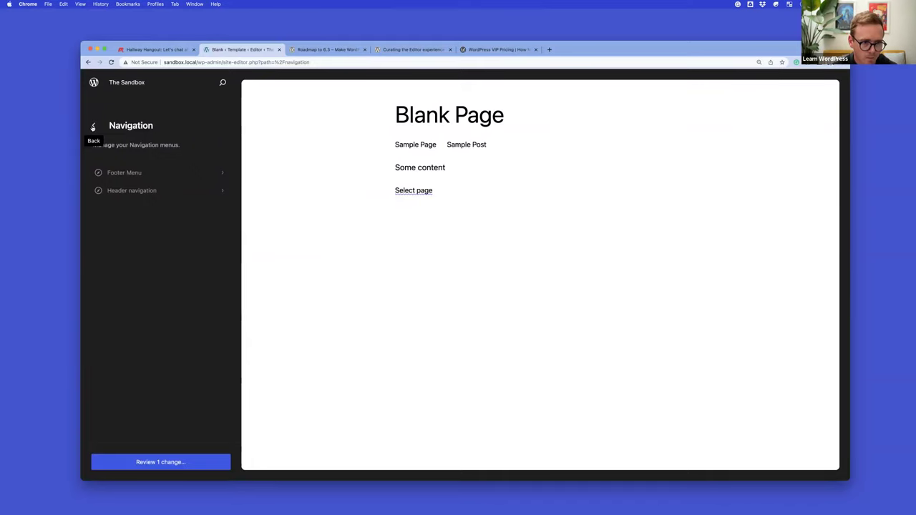
click(93, 127)
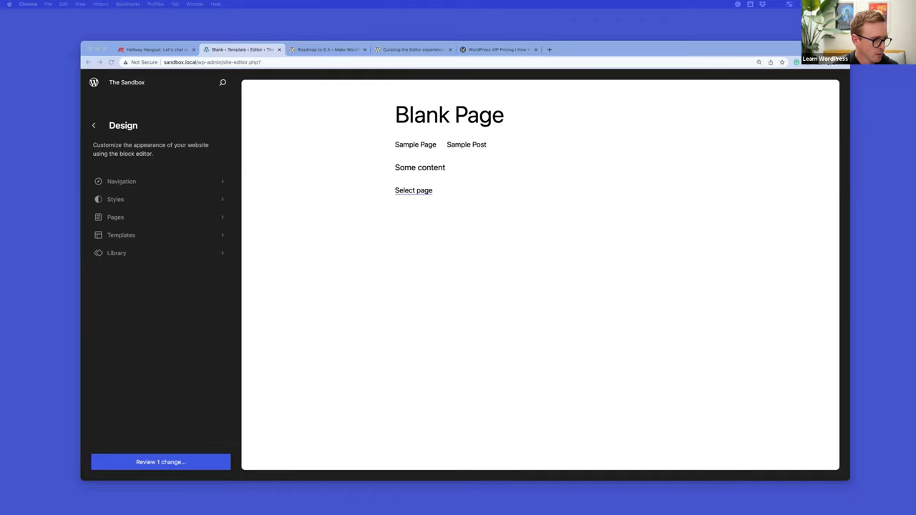
- Open Blank Page for editing and enable the Padding and Margin dimension controls for the "Some content" paragraph
click(527, 209)
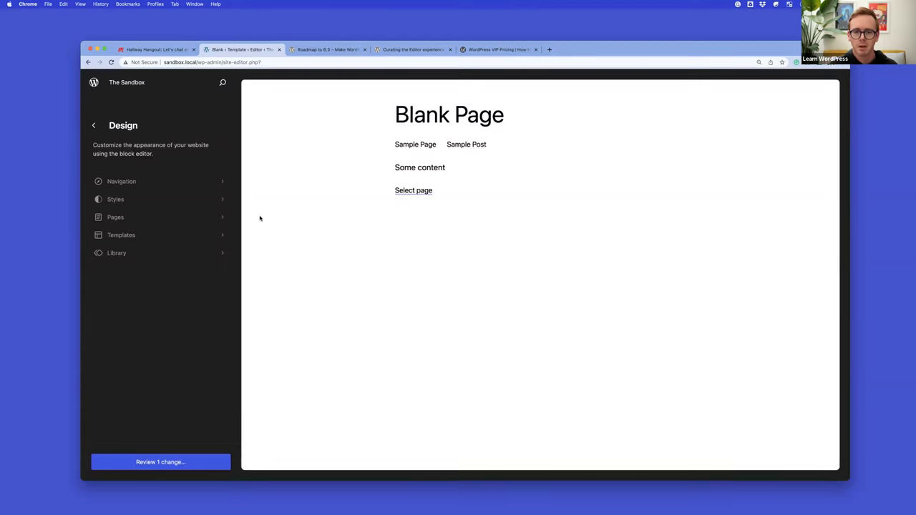
click(429, 171)
click(284, 184)
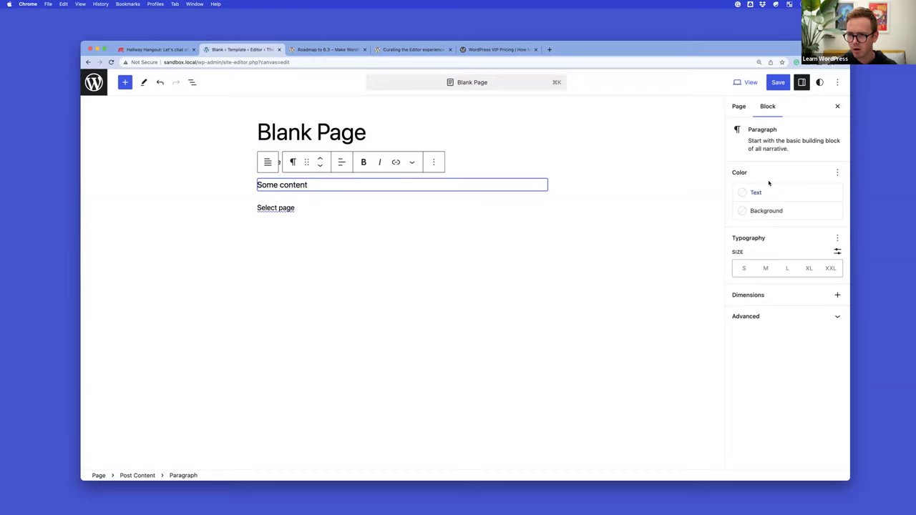
click(837, 295)
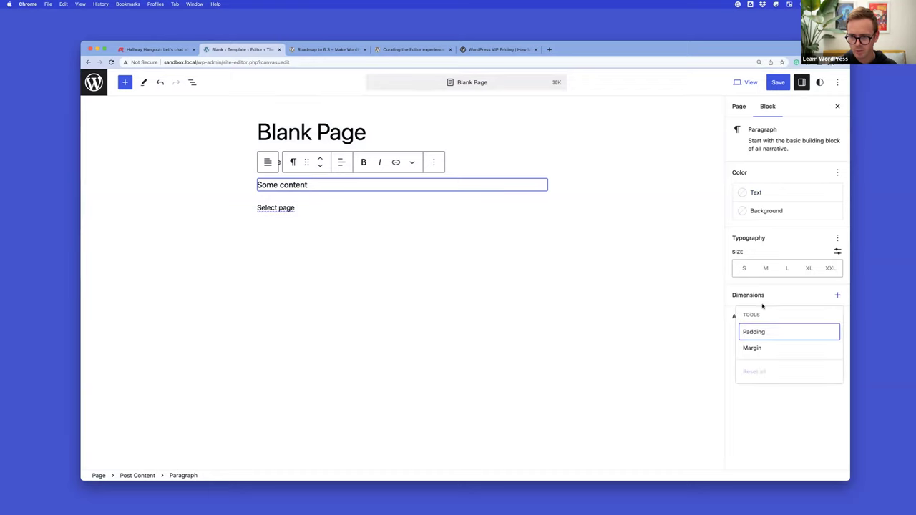
click(788, 295)
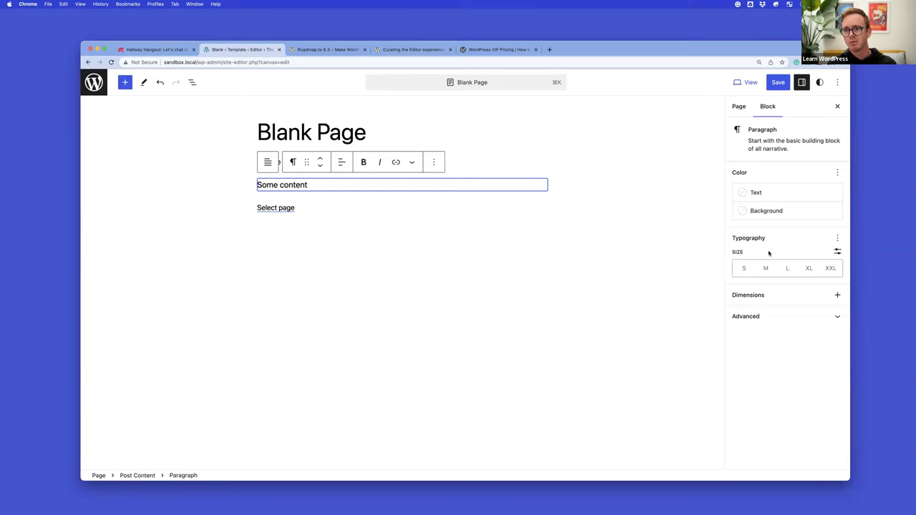
click(837, 295)
click(758, 347)
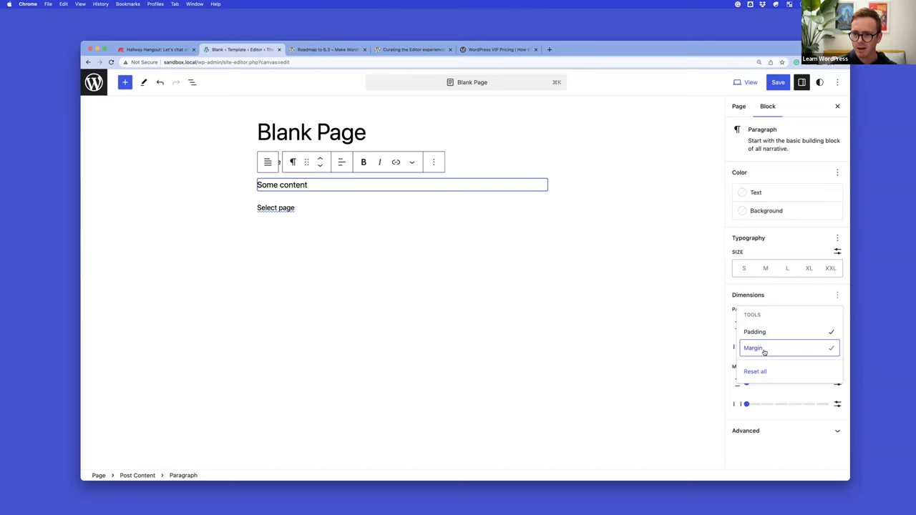
click(780, 298)
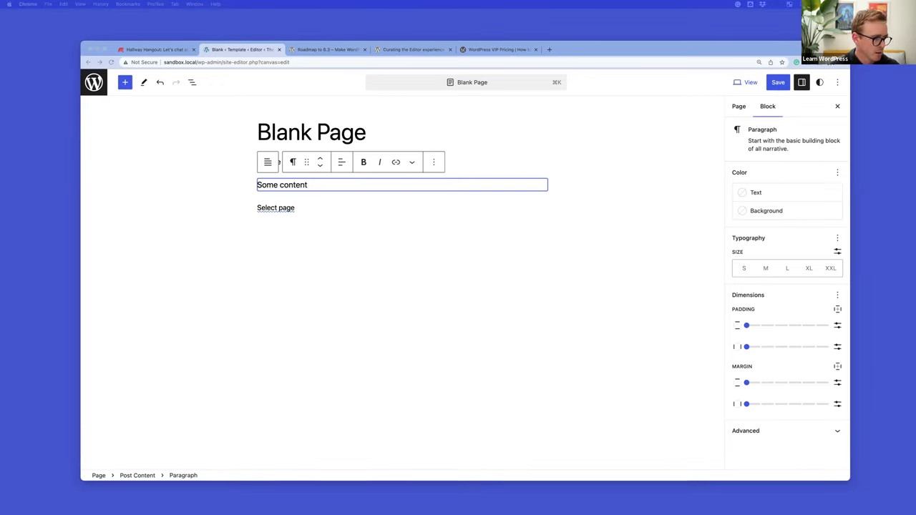
click(411, 274)
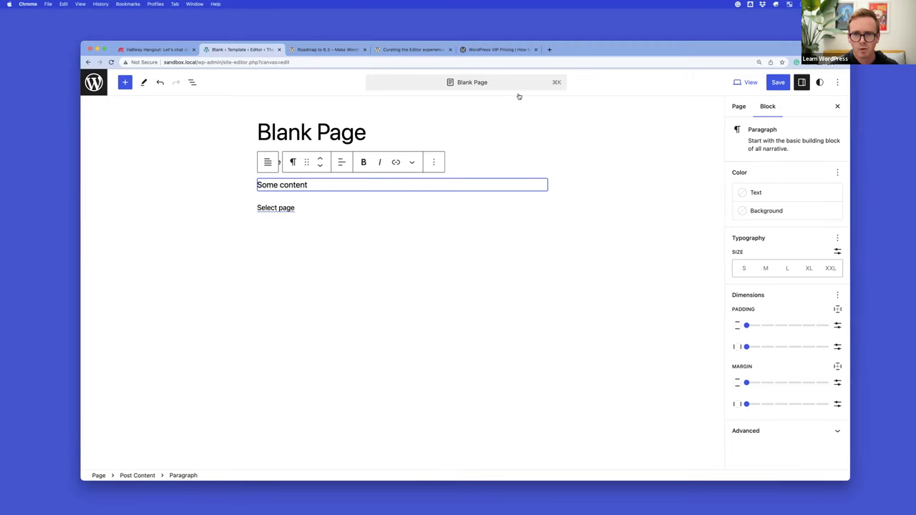
- Open github.com/WordPress/developer-blog-content/discussions/130 in a new browser tab and examine its text shadow, list marker and color variation examples
click(550, 50)
text(https://github.com/WordPress/developer-blog-content/discussions/130)
key(Return)
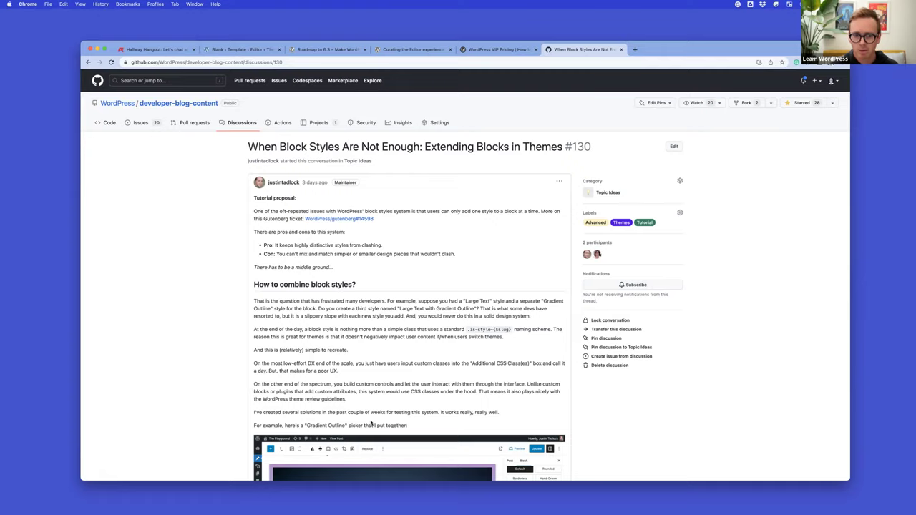
scroll(370, 424, down, 10)
scroll(370, 422, down, 3)
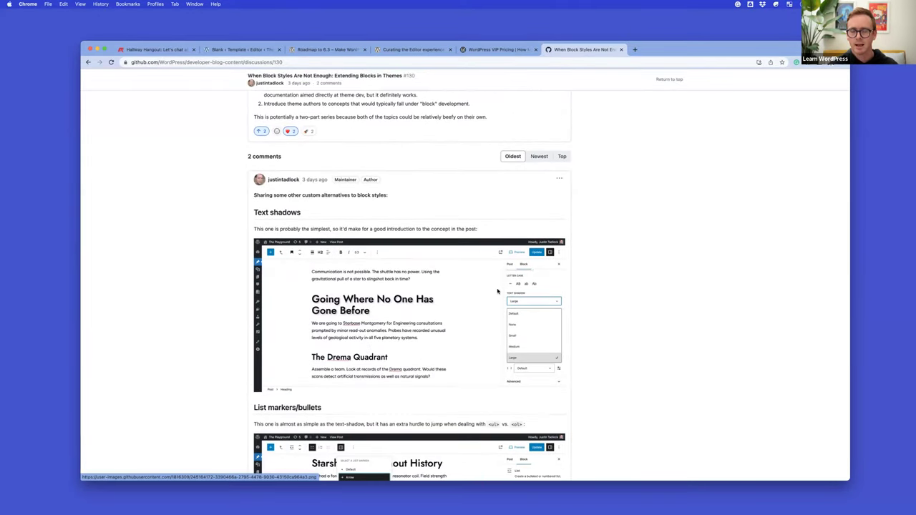
scroll(497, 291, down, 5)
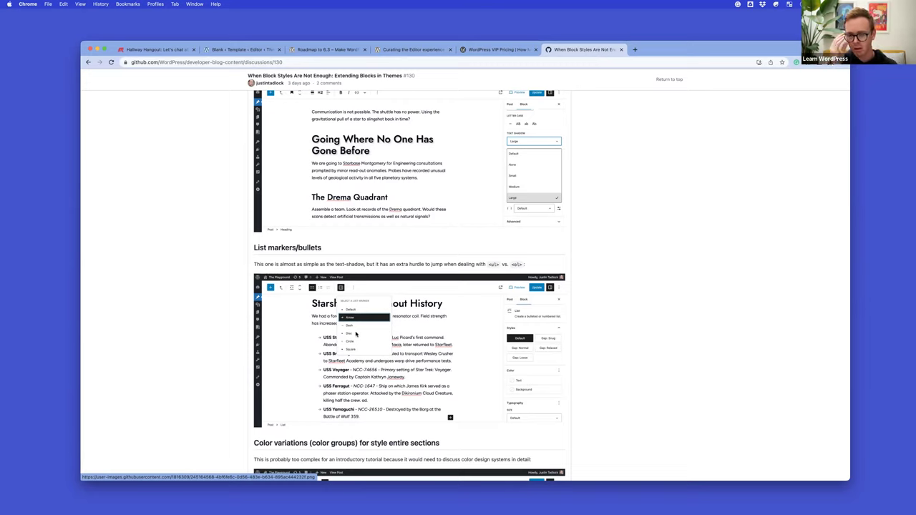
scroll(375, 310, down, 2)
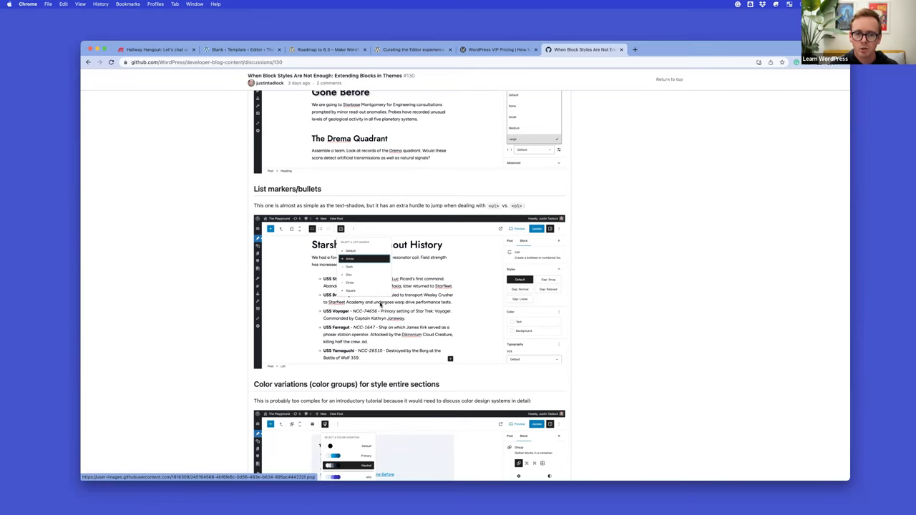
scroll(372, 309, down, 2)
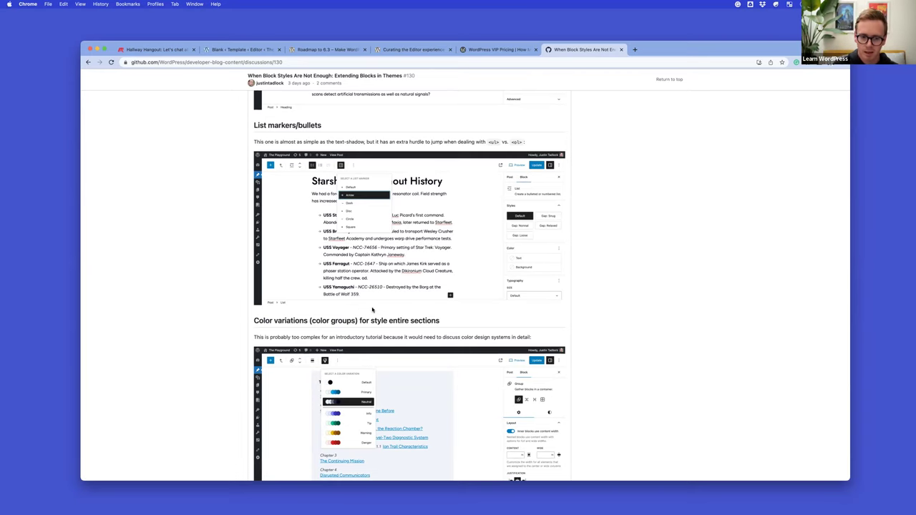
scroll(372, 309, down, 3)
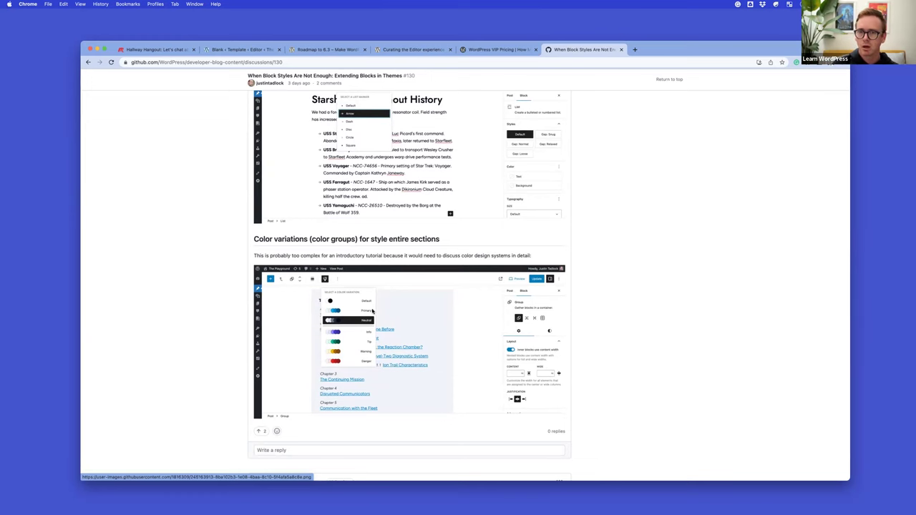
scroll(376, 311, up, 8)
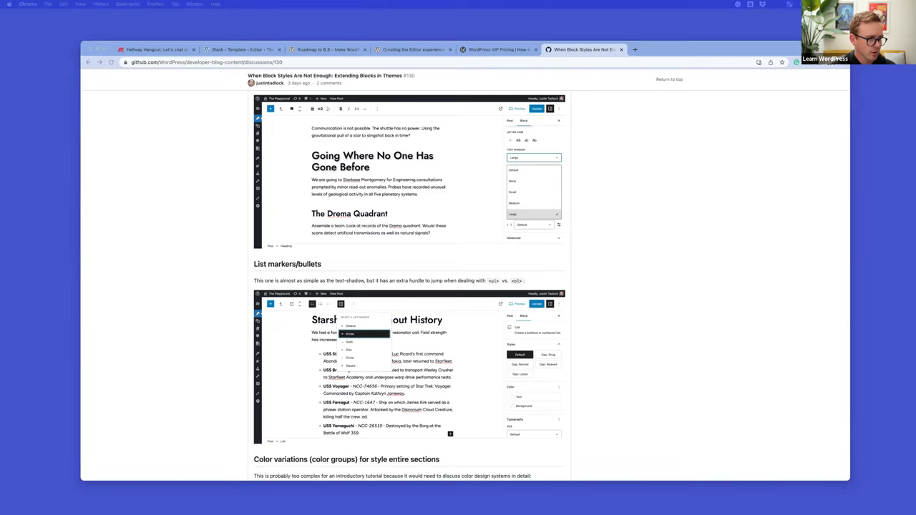
- Load github.com/orgs/WordPress/projects/103/views/1 in place of the discussion and look through the WordPress 6.3 Editor Tasks board columns
click(328, 62)
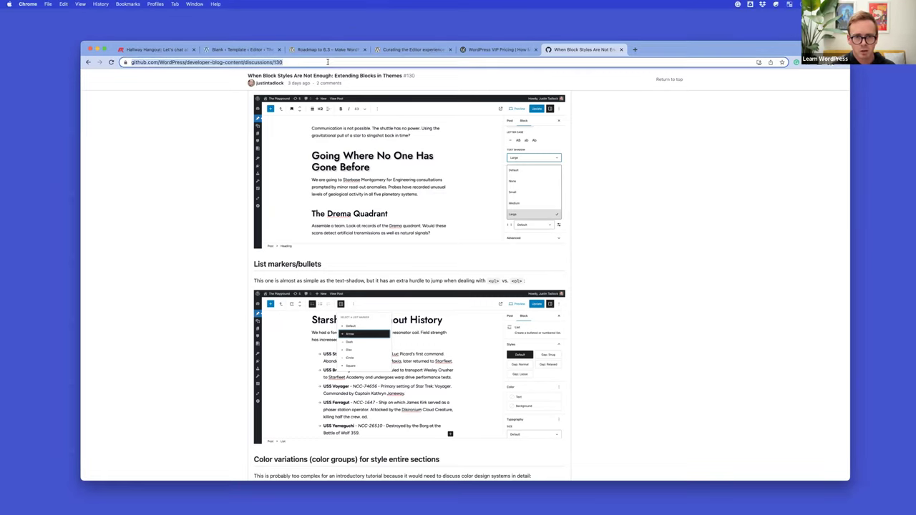
text(https://github.com/orgs/WordPress/projects/103/views/1)
key(Return)
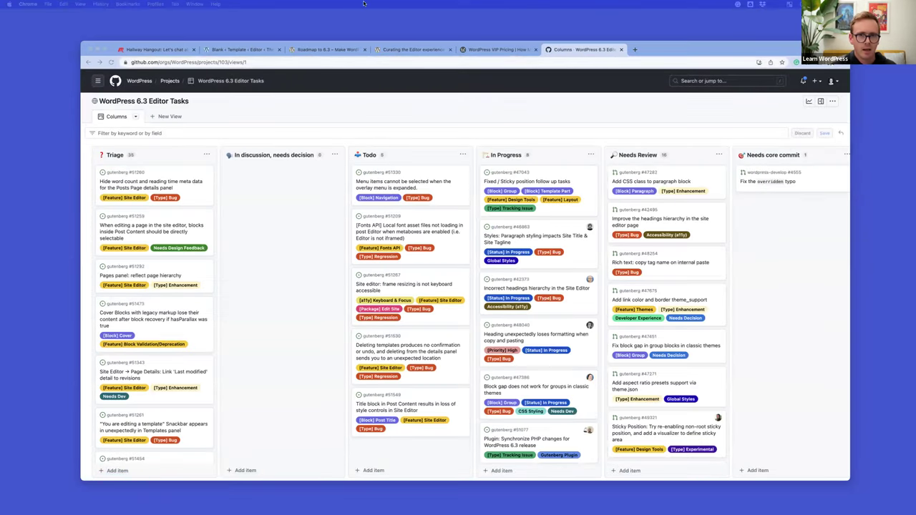
click(404, 45)
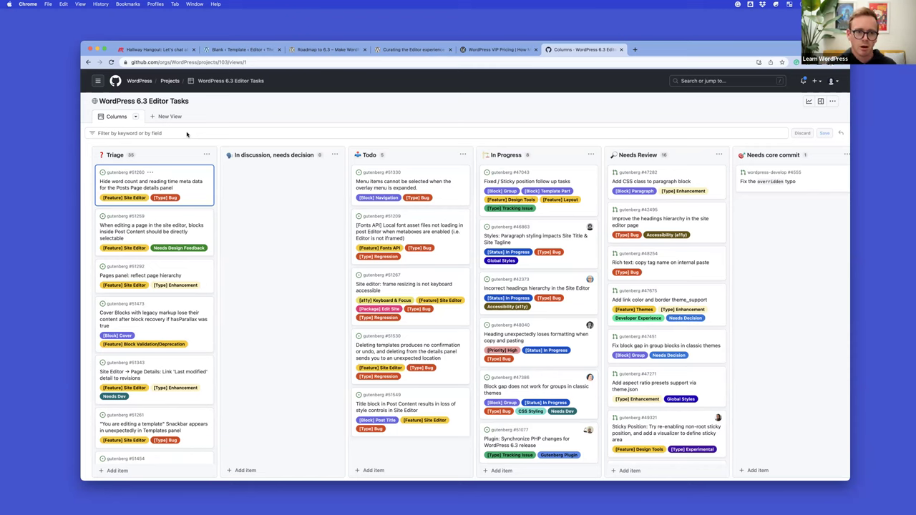
scroll(191, 169, down, 2)
scroll(192, 169, up, 2)
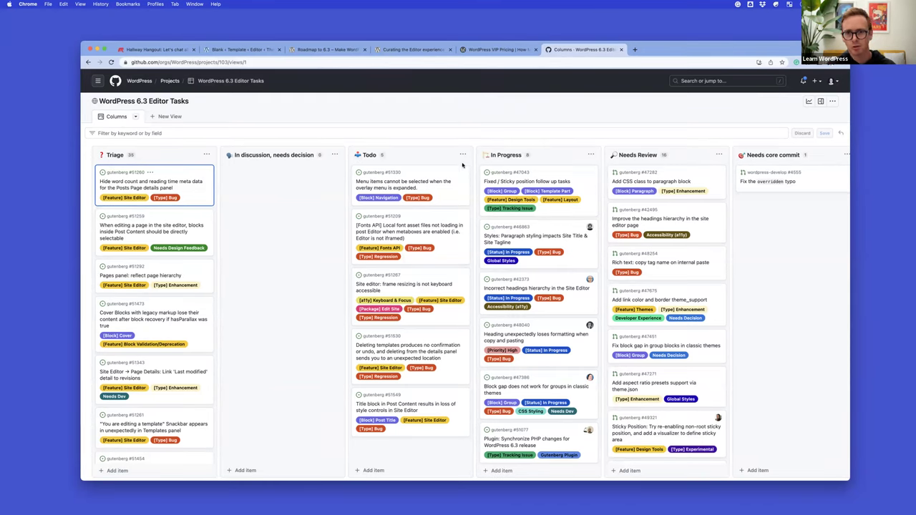
scroll(647, 165, right, 5)
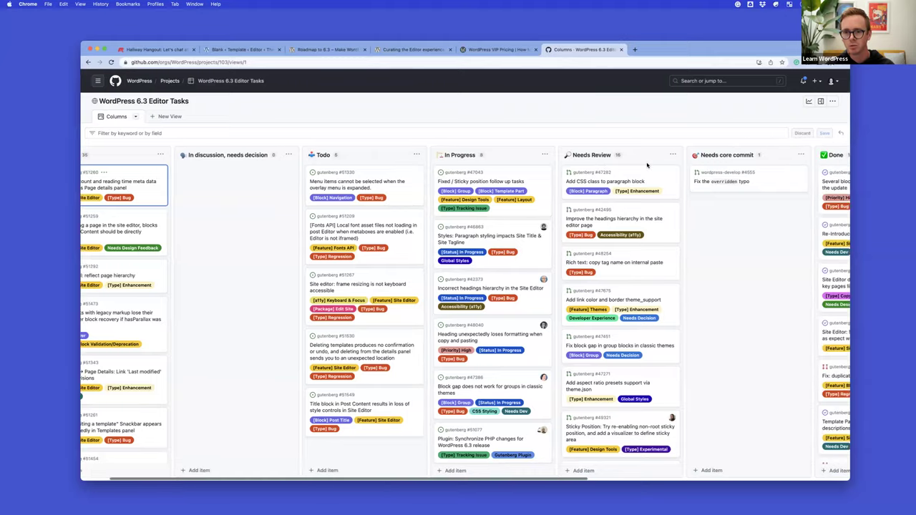
scroll(647, 165, left, 5)
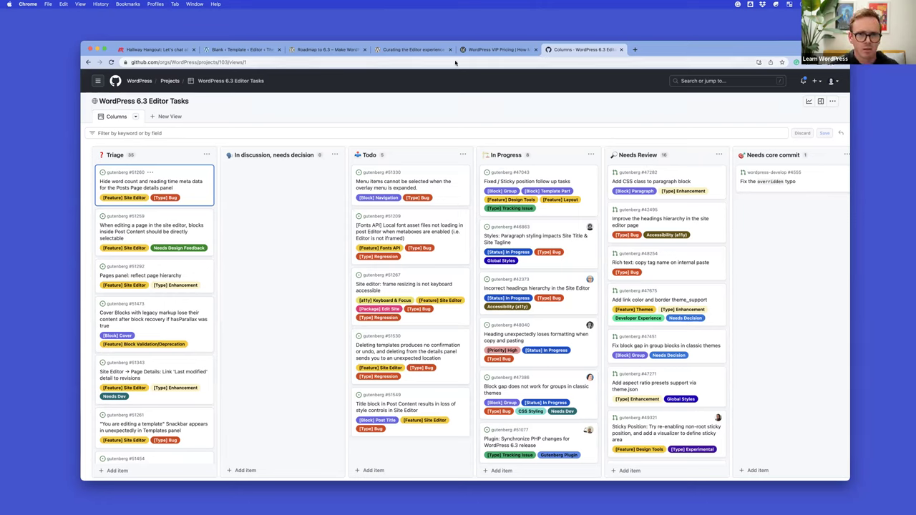
- Load make.wordpress.org/core/6-3/ in the Roadmap browser tab, examine the Editor Triage Leads in the release team, and return to the tasks board
click(347, 50)
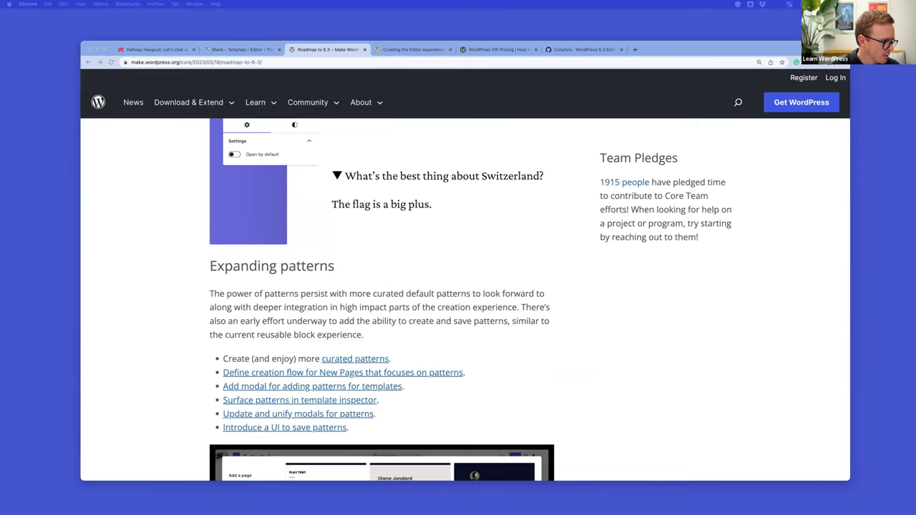
click(301, 62)
text(make.wordpress.org/core/6-3/)
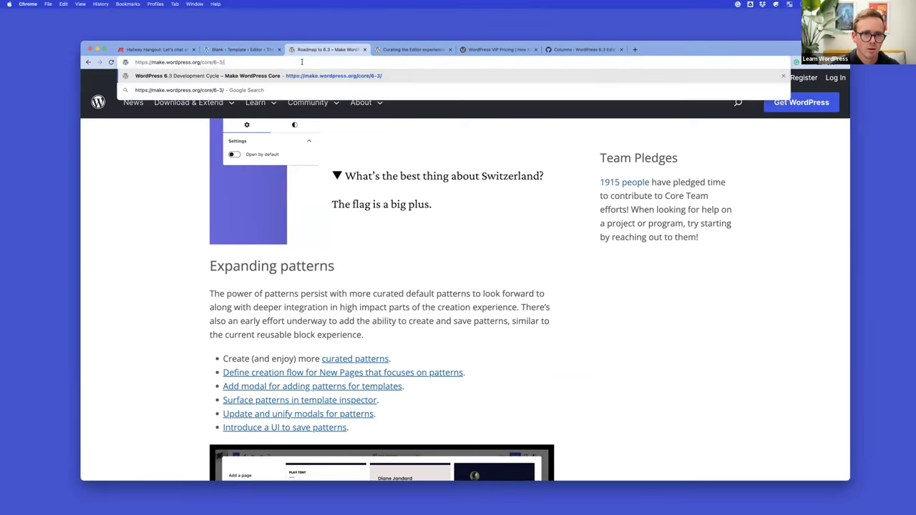
key(Return)
scroll(361, 107, down, 10)
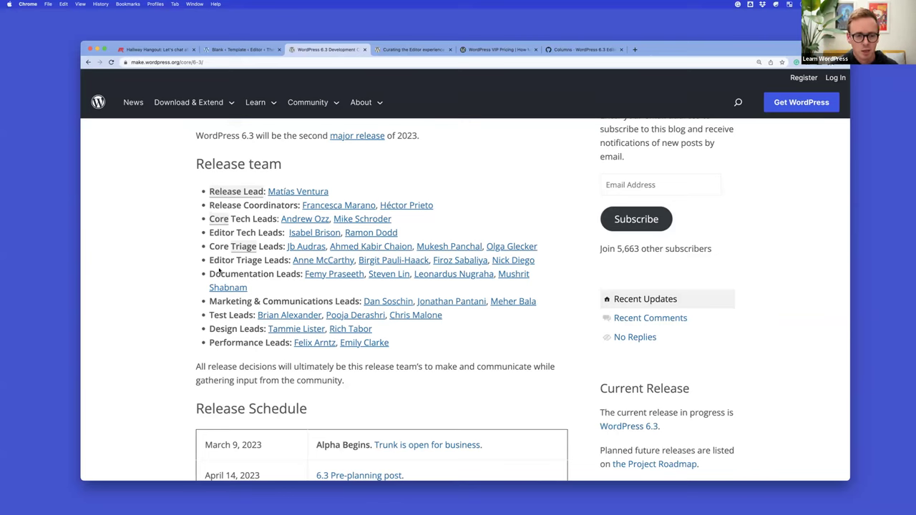
drag(210, 260, 485, 262)
click(541, 263)
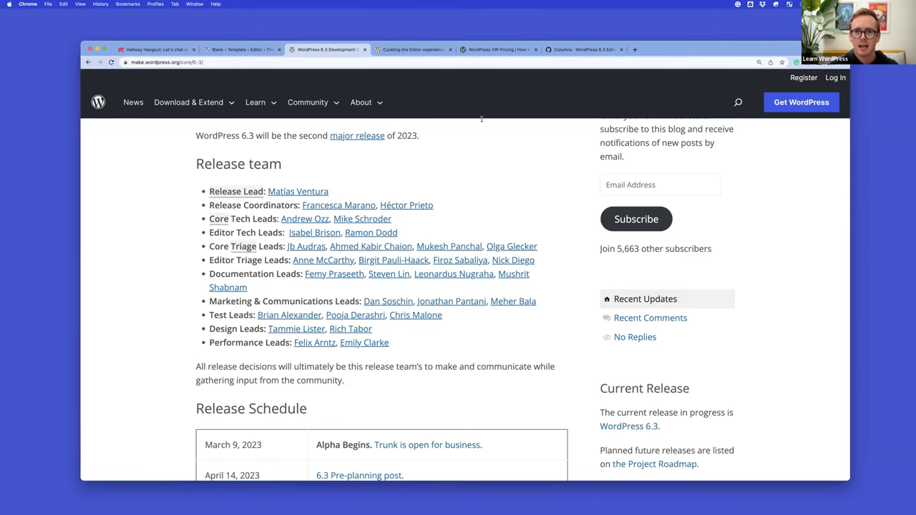
click(573, 49)
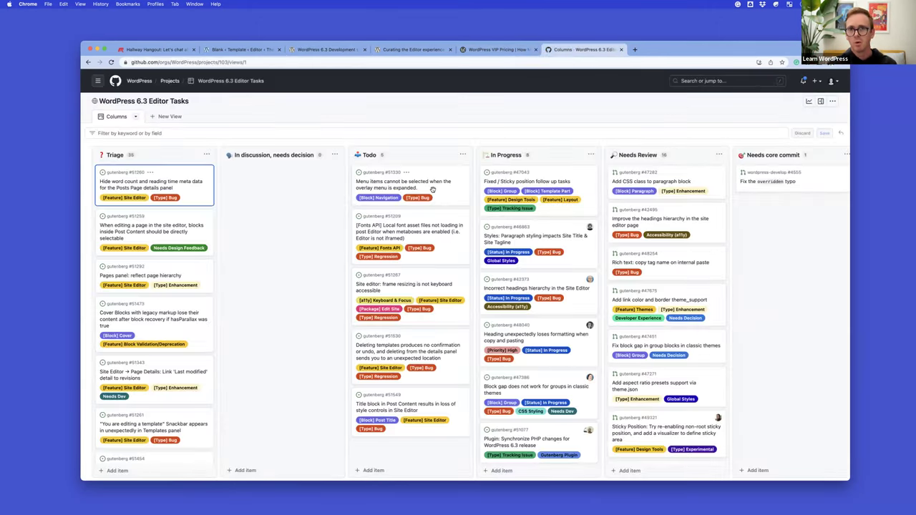